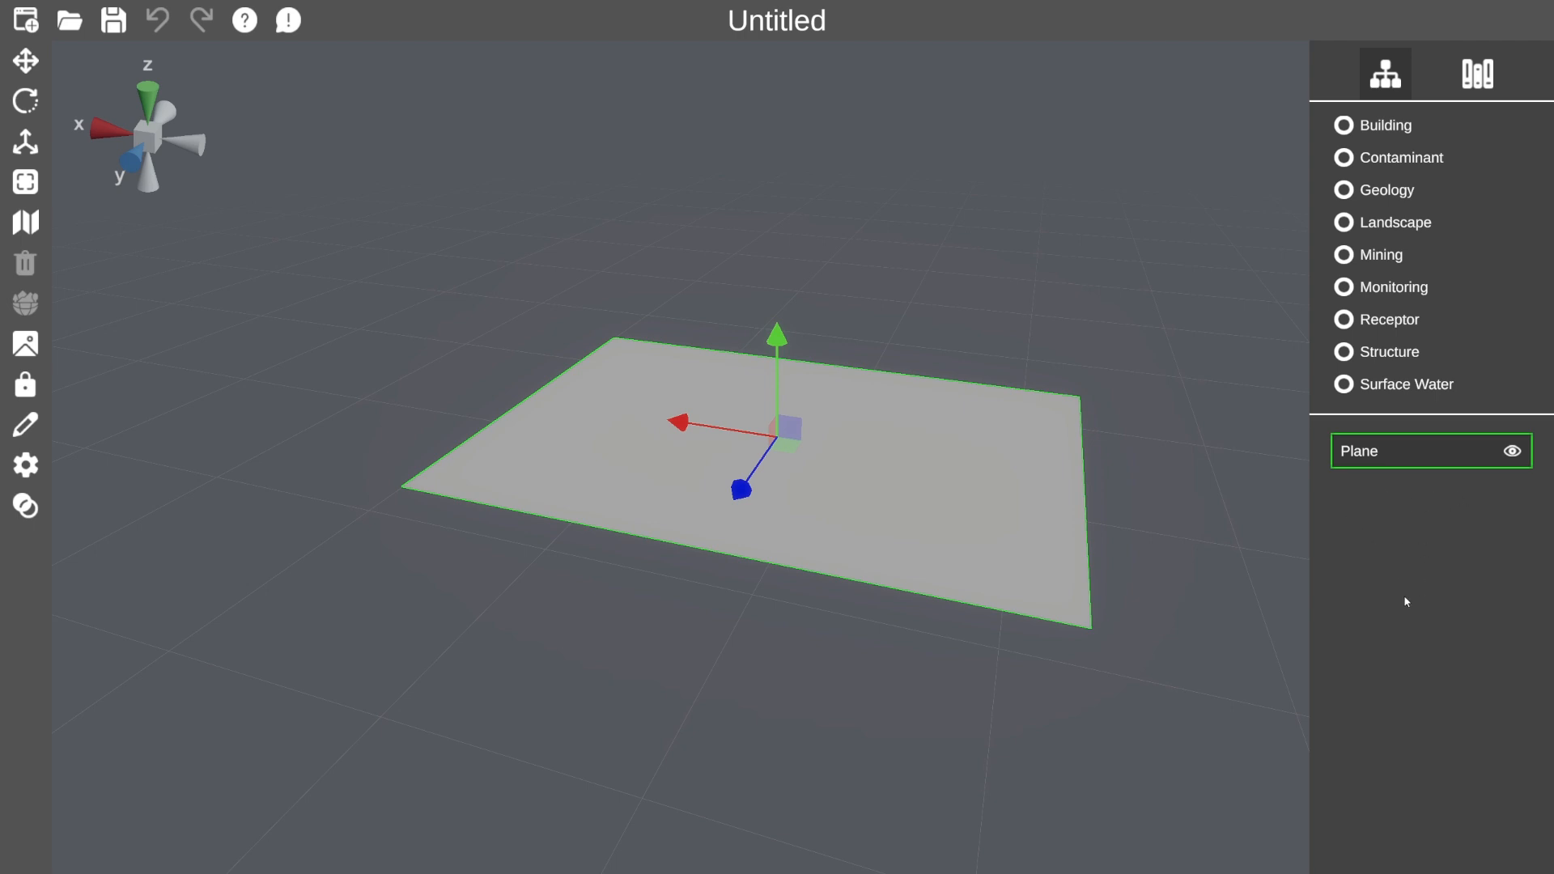
Browse the asset library's Building, Contaminant, Geology, Landscape, Mining and Monitoring well categories.
{"action": "left_click", "coordinate": [1469, 78]}
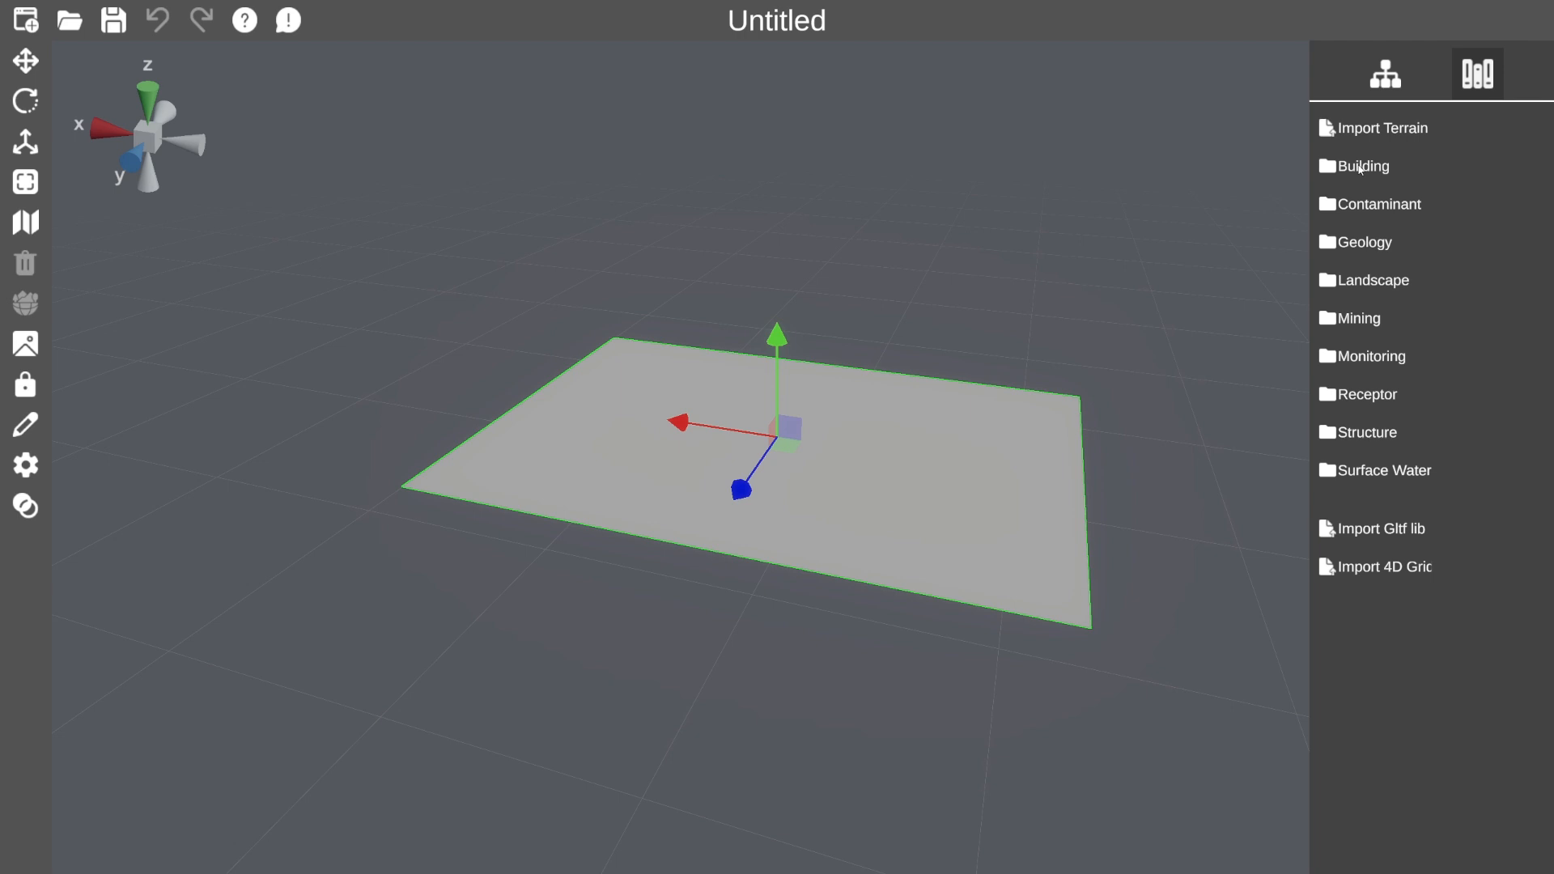
{"action": "left_click", "coordinate": [1361, 168]}
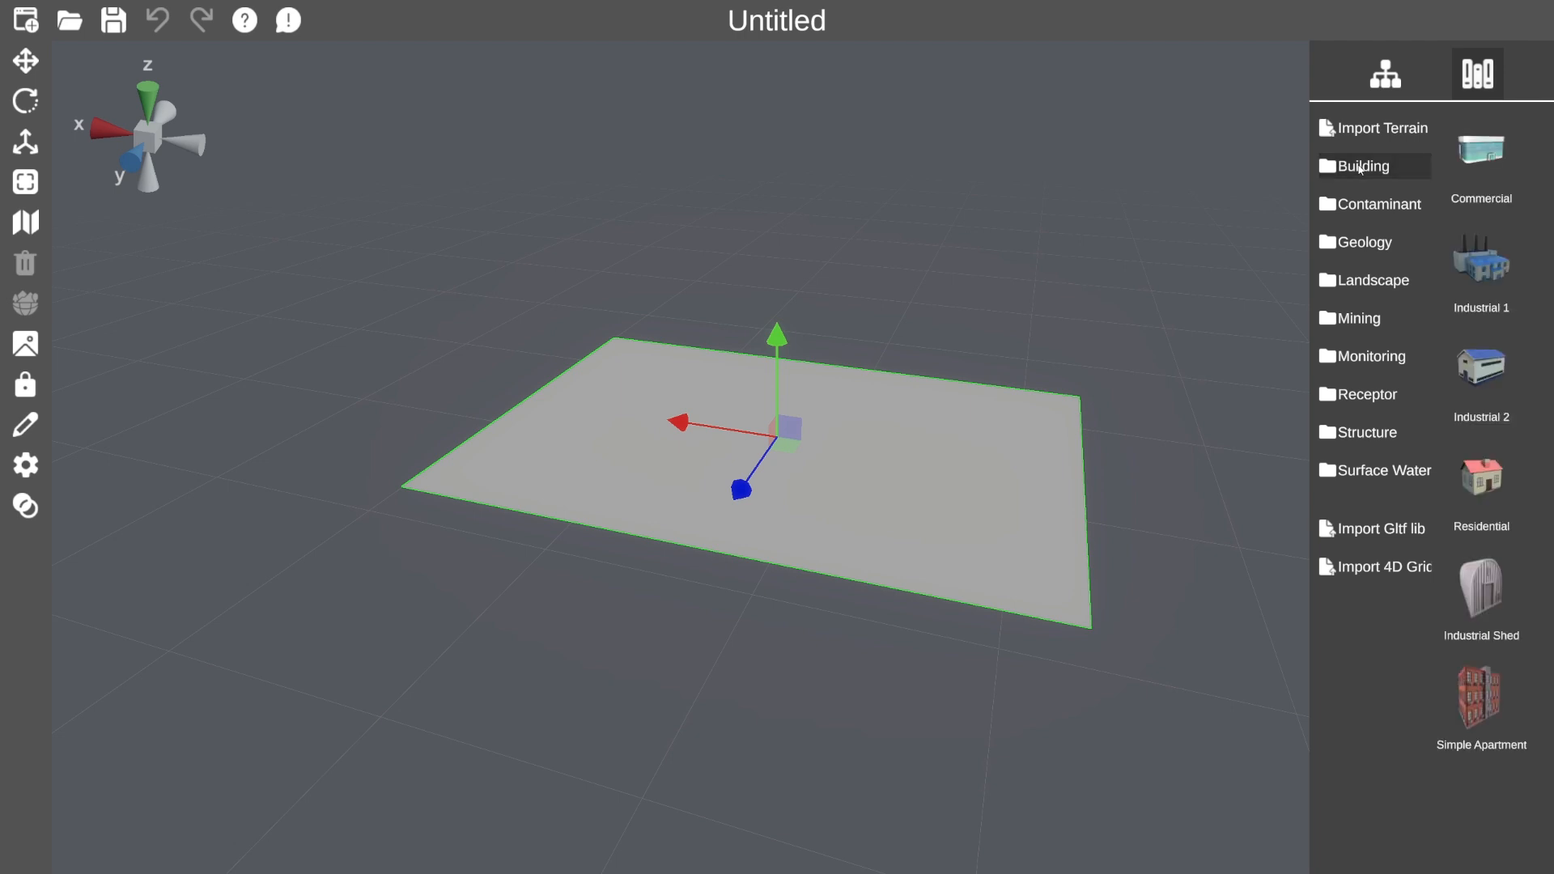
{"action": "left_click", "coordinate": [1368, 210]}
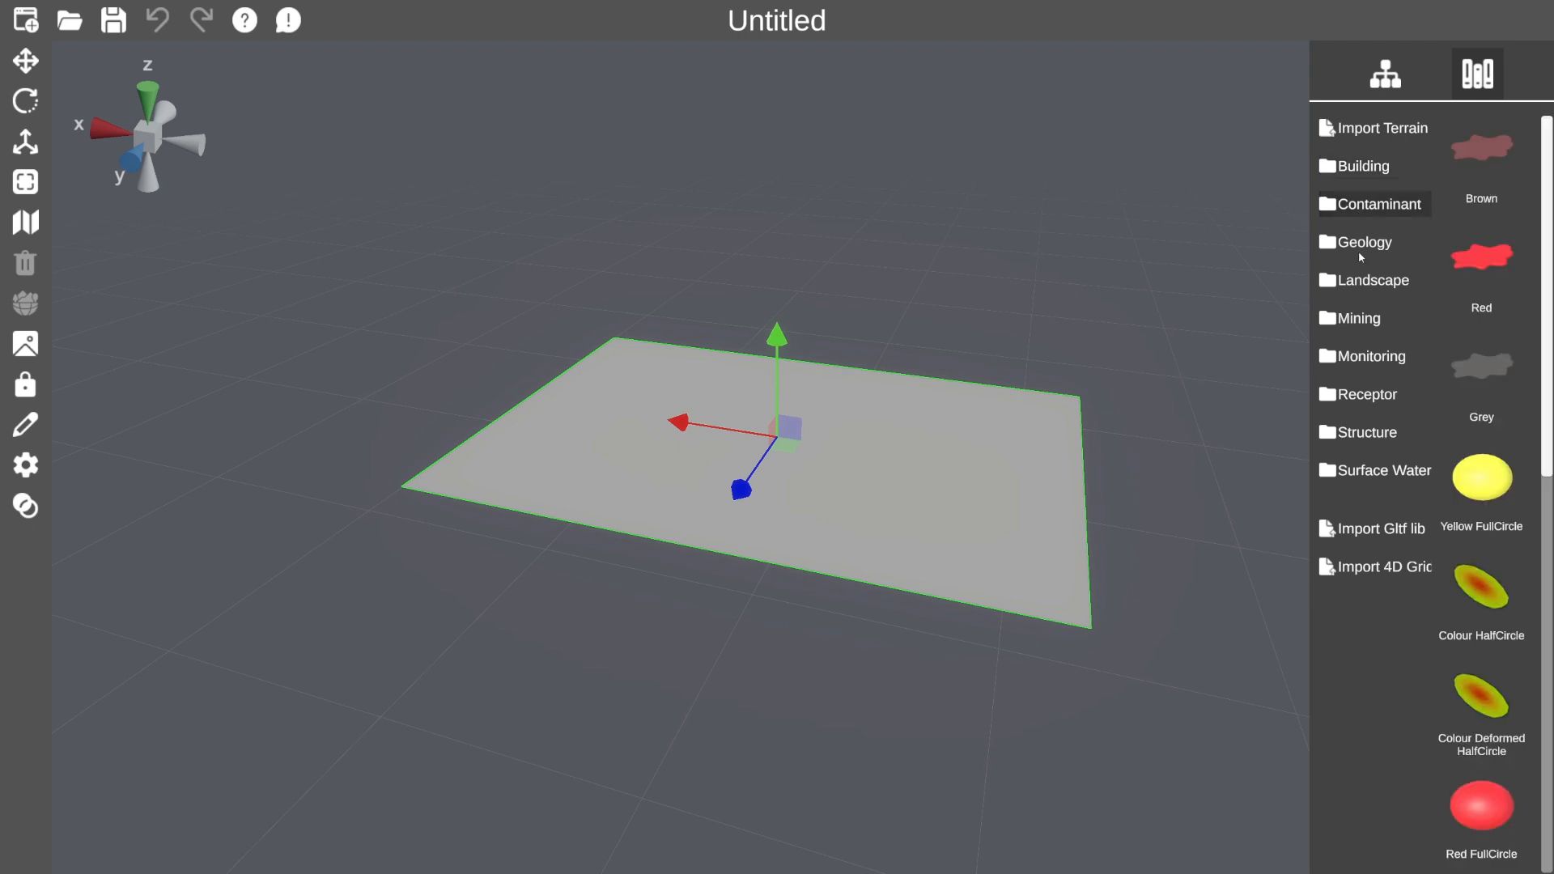
{"action": "left_click", "coordinate": [1360, 245]}
{"action": "left_click", "coordinate": [1363, 283]}
{"action": "left_click", "coordinate": [1369, 324]}
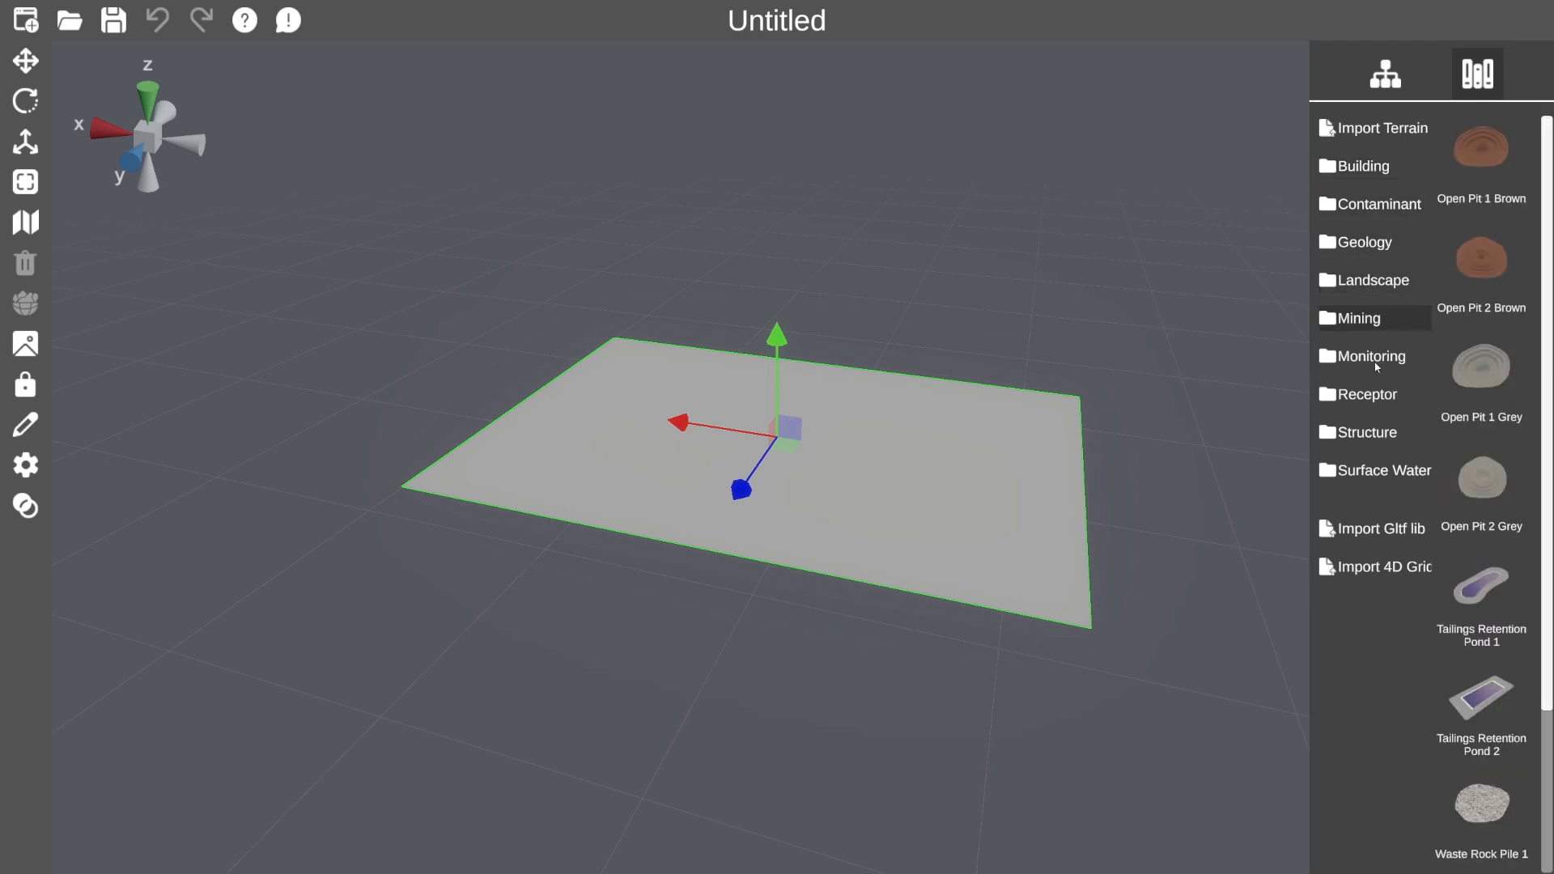
{"action": "left_click", "coordinate": [1379, 364]}
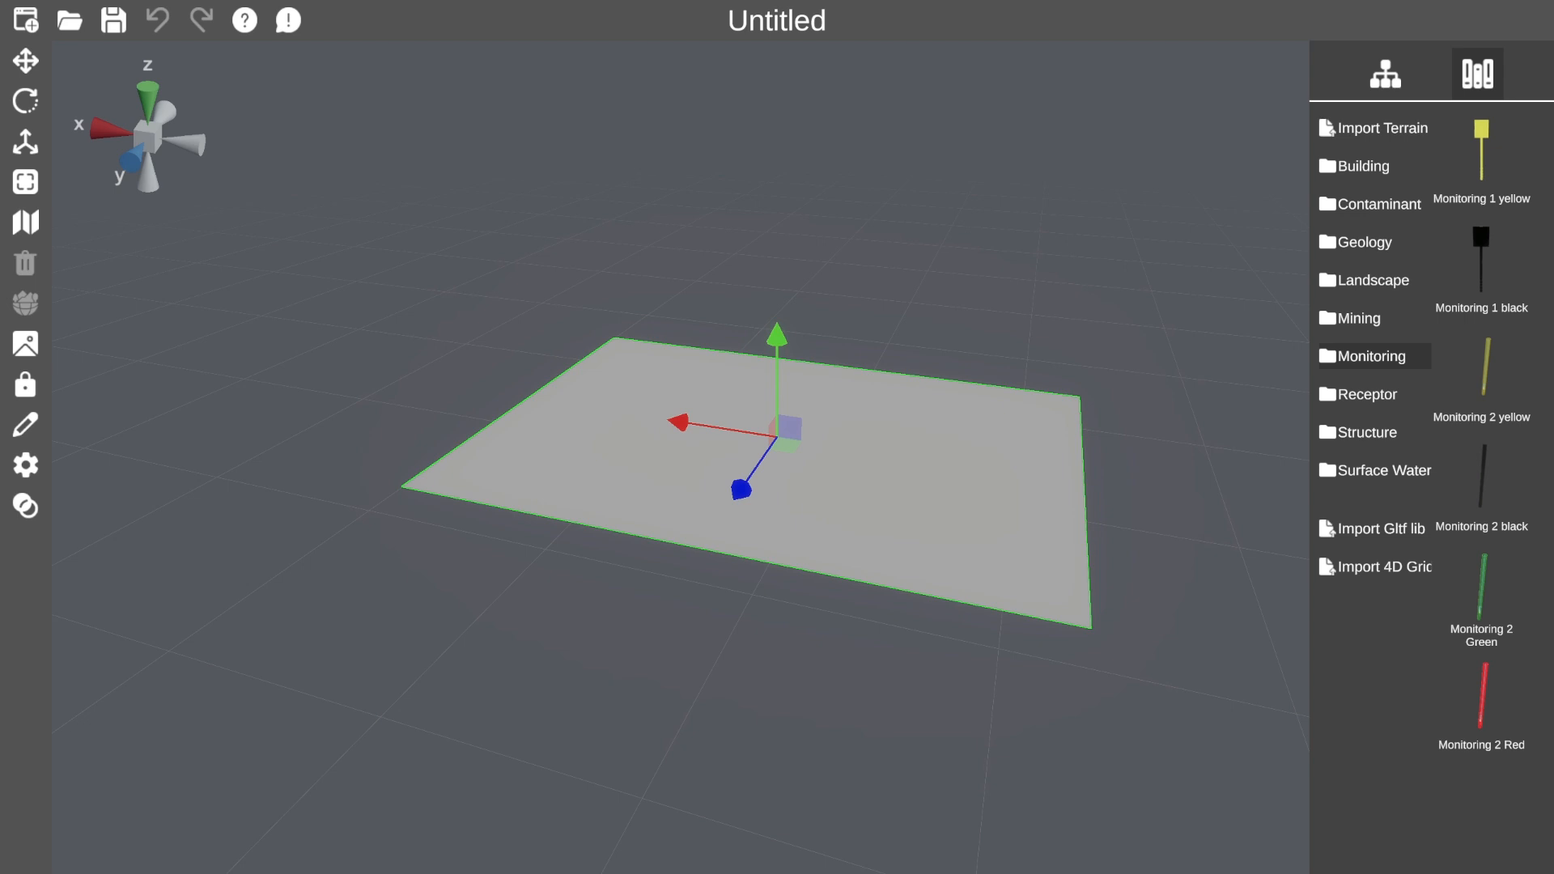
{"action": "left_click", "coordinate": [1387, 75]}
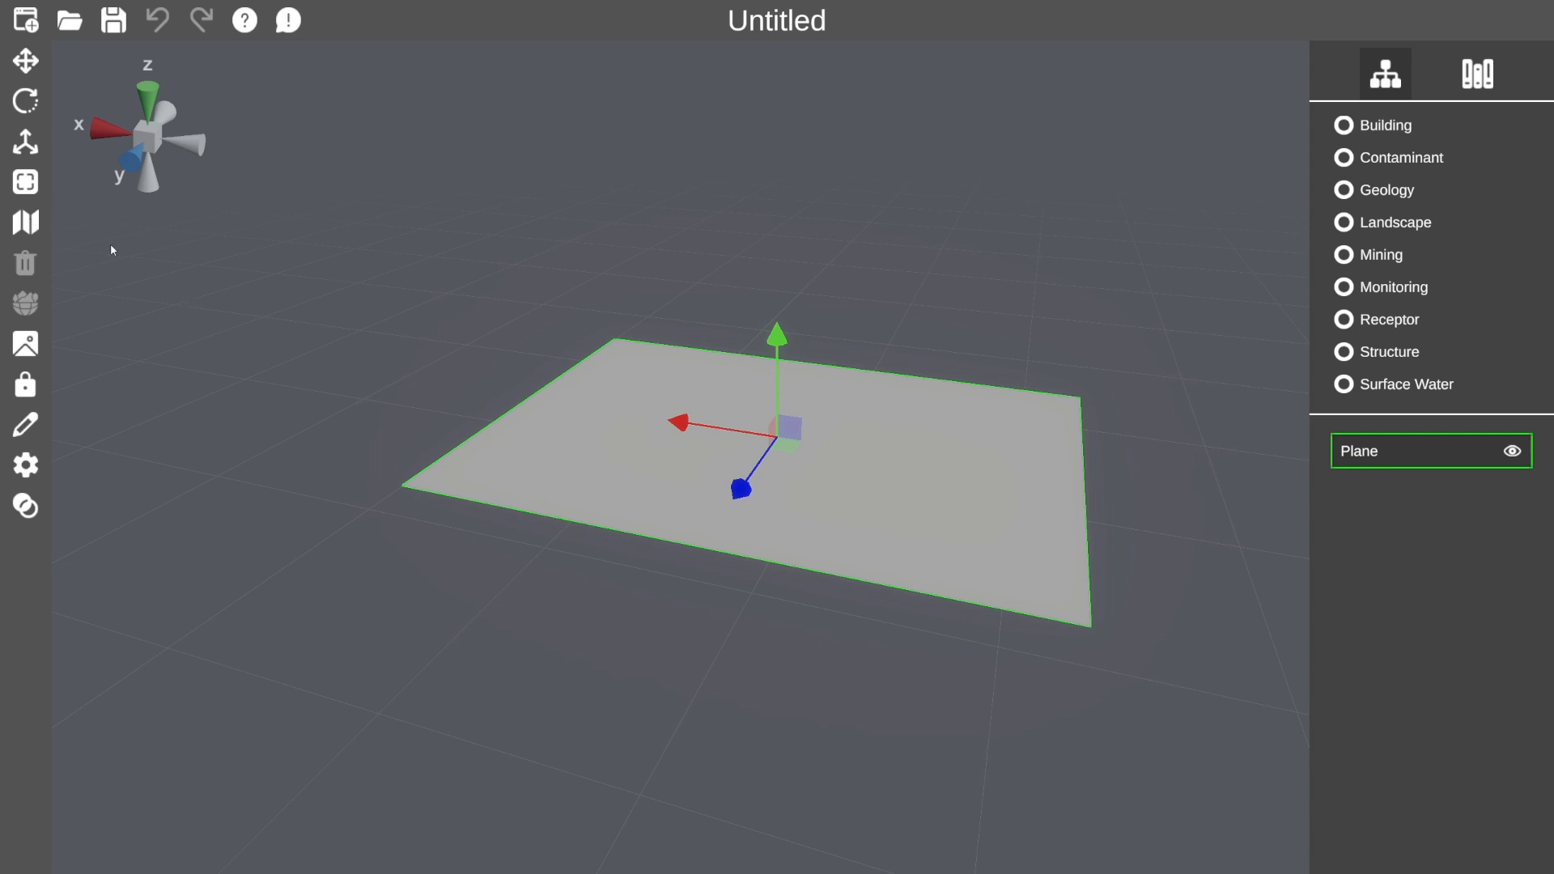
Load Tile__0__0.png as the aerial site map on the plane.
{"action": "left_click", "coordinate": [37, 228]}
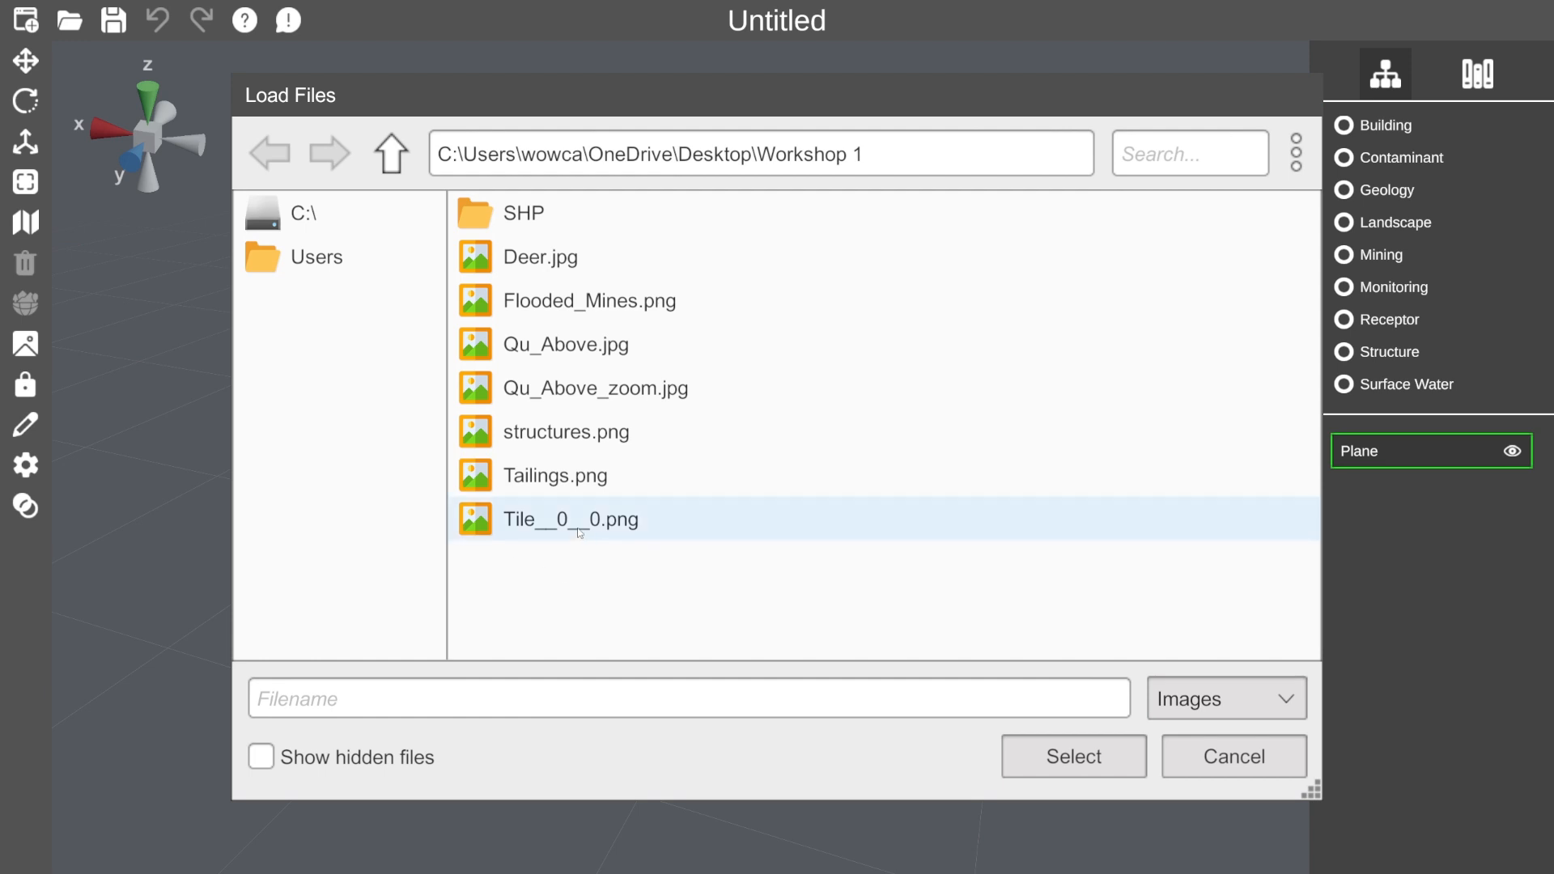
{"action": "double_click", "coordinate": [580, 530]}
{"action": "left_click_drag", "start_coordinate": [905, 520], "coordinate": [918, 595]}
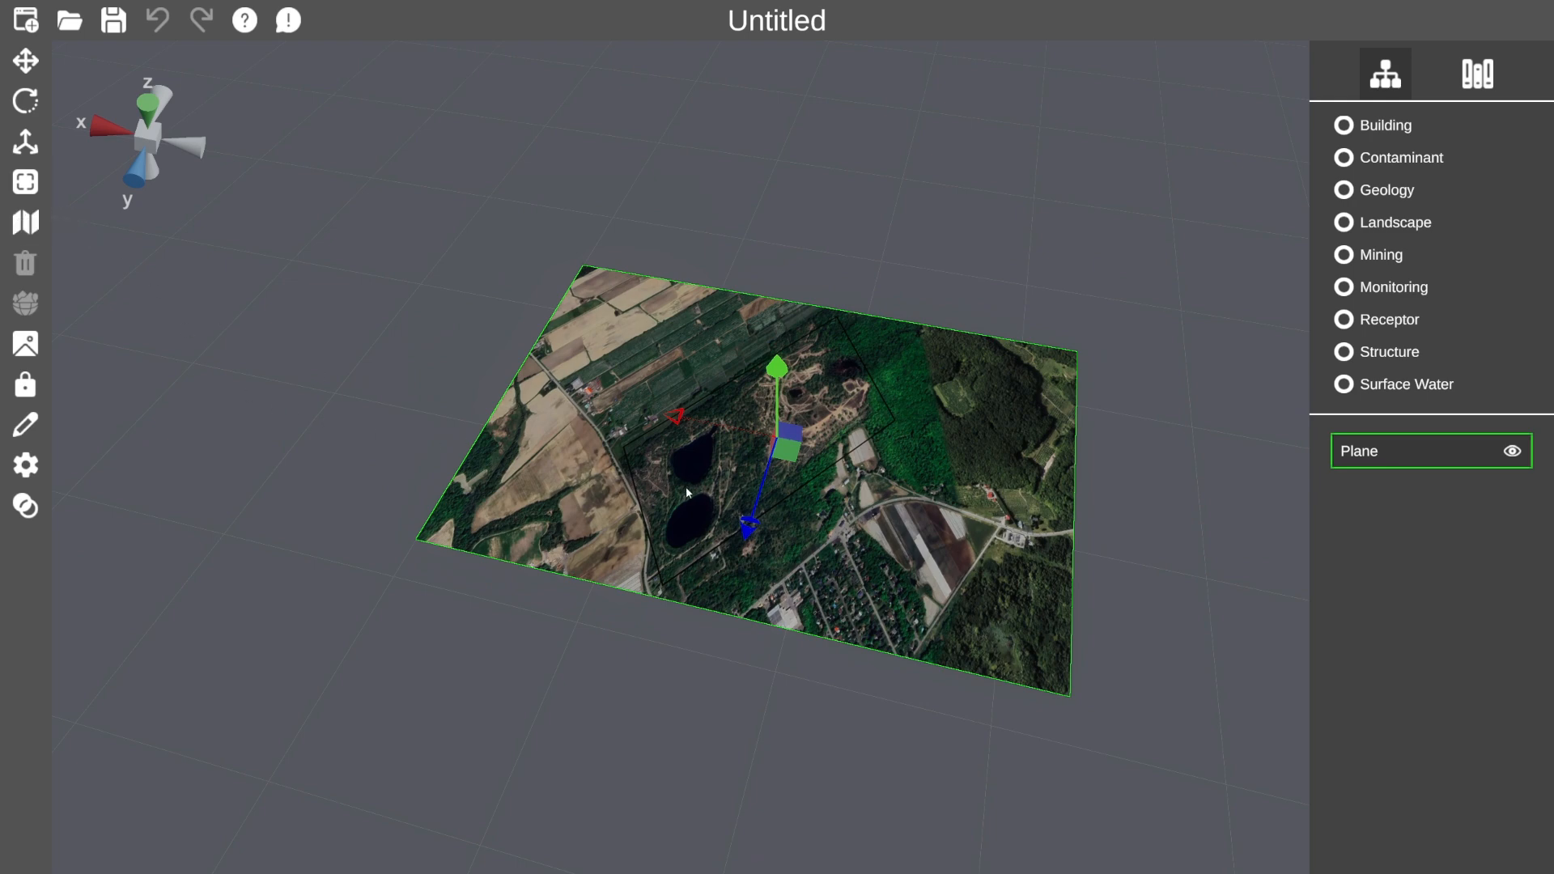
{"action": "left_click_drag", "start_coordinate": [862, 561], "coordinate": [865, 548]}
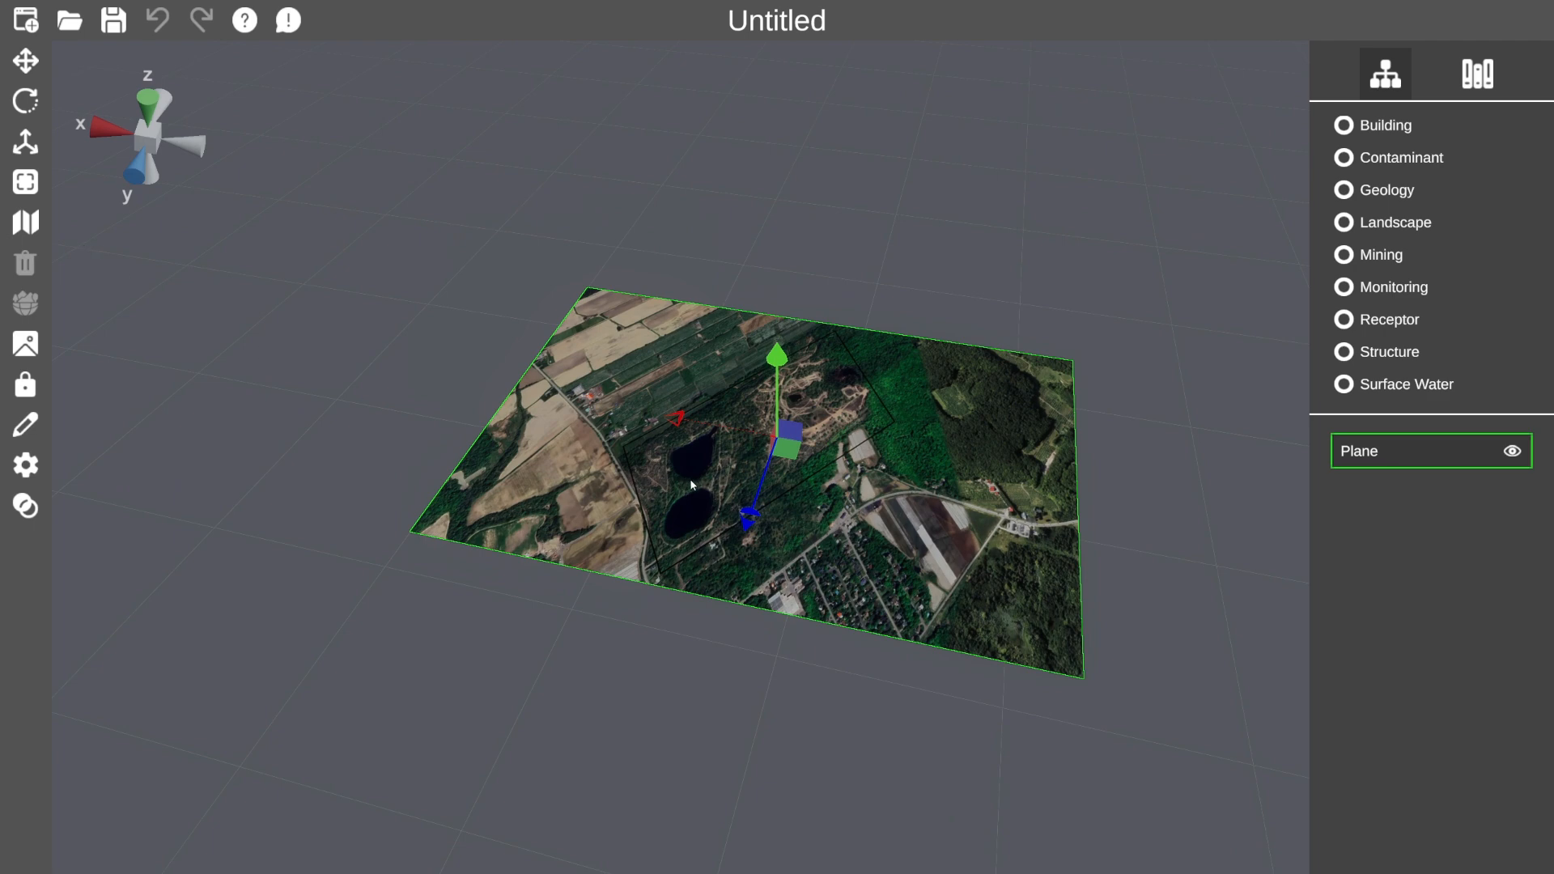
Try resizing the plane with the scale gizmo, undoing each attempt.
{"action": "left_click", "coordinate": [26, 142]}
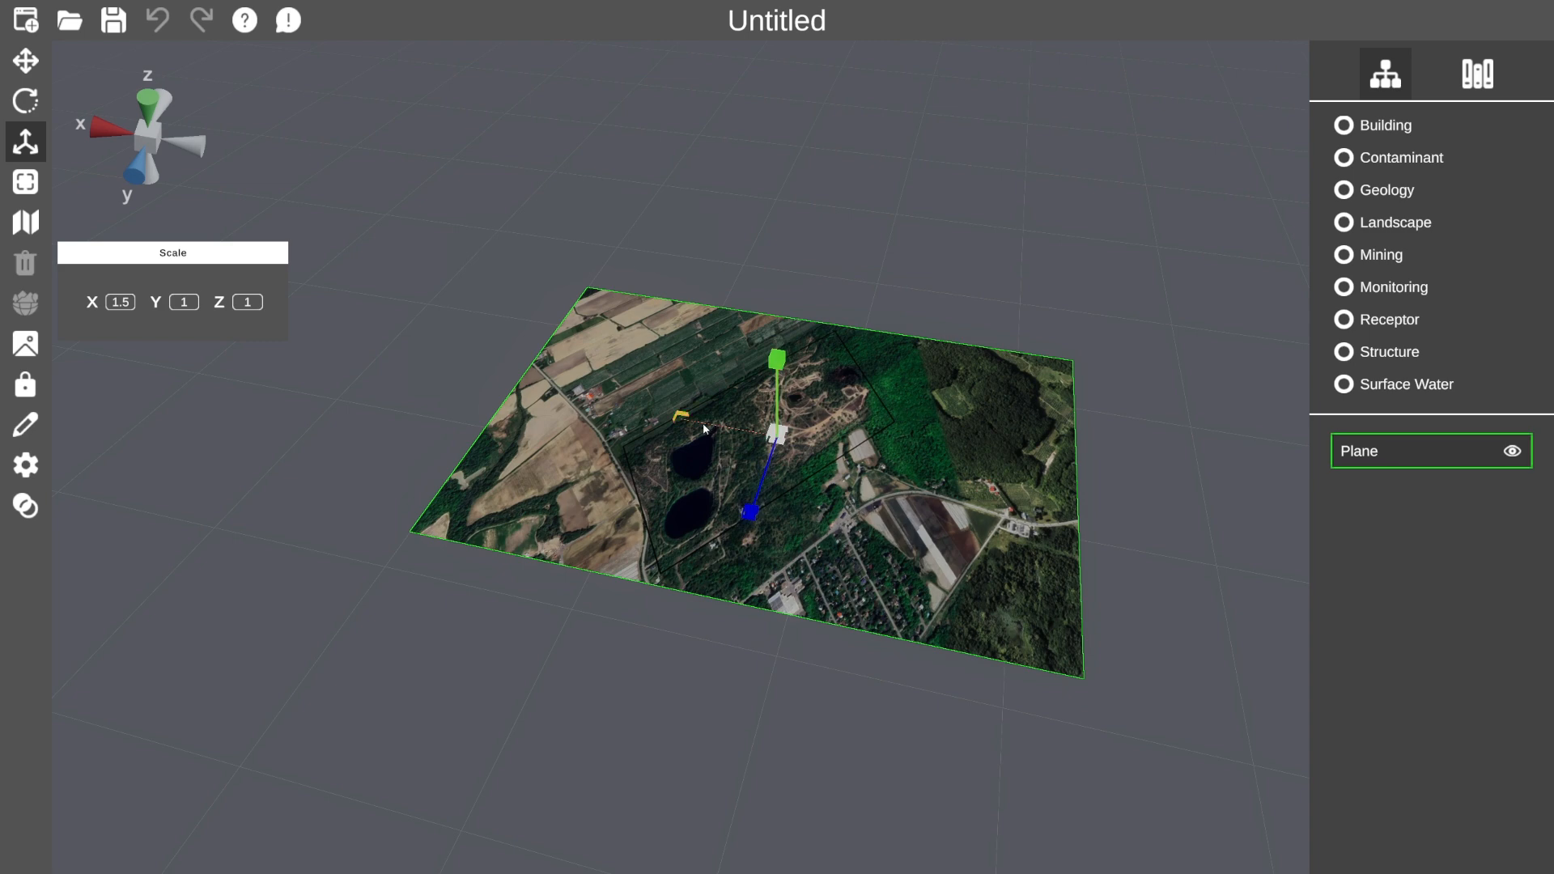
{"action": "left_click_drag", "start_coordinate": [704, 424], "coordinate": [676, 419]}
{"action": "key", "text": "ctrl+z"}
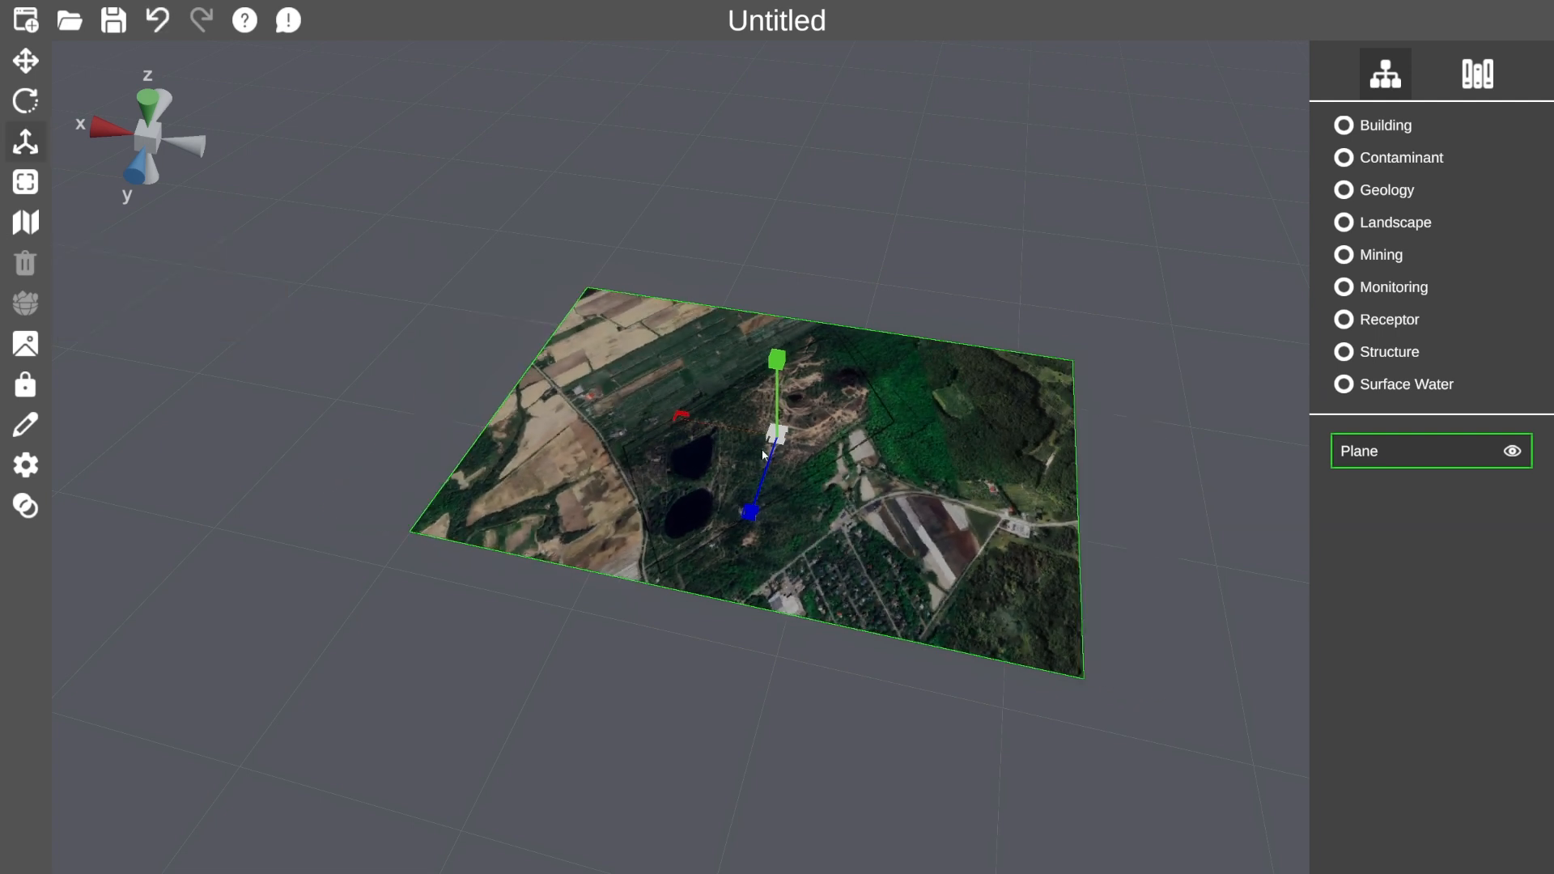
{"action": "left_click_drag", "start_coordinate": [762, 483], "coordinate": [781, 460]}
{"action": "key", "text": "ctrl+z"}
{"action": "left_click_drag", "start_coordinate": [780, 307], "coordinate": [779, 345]}
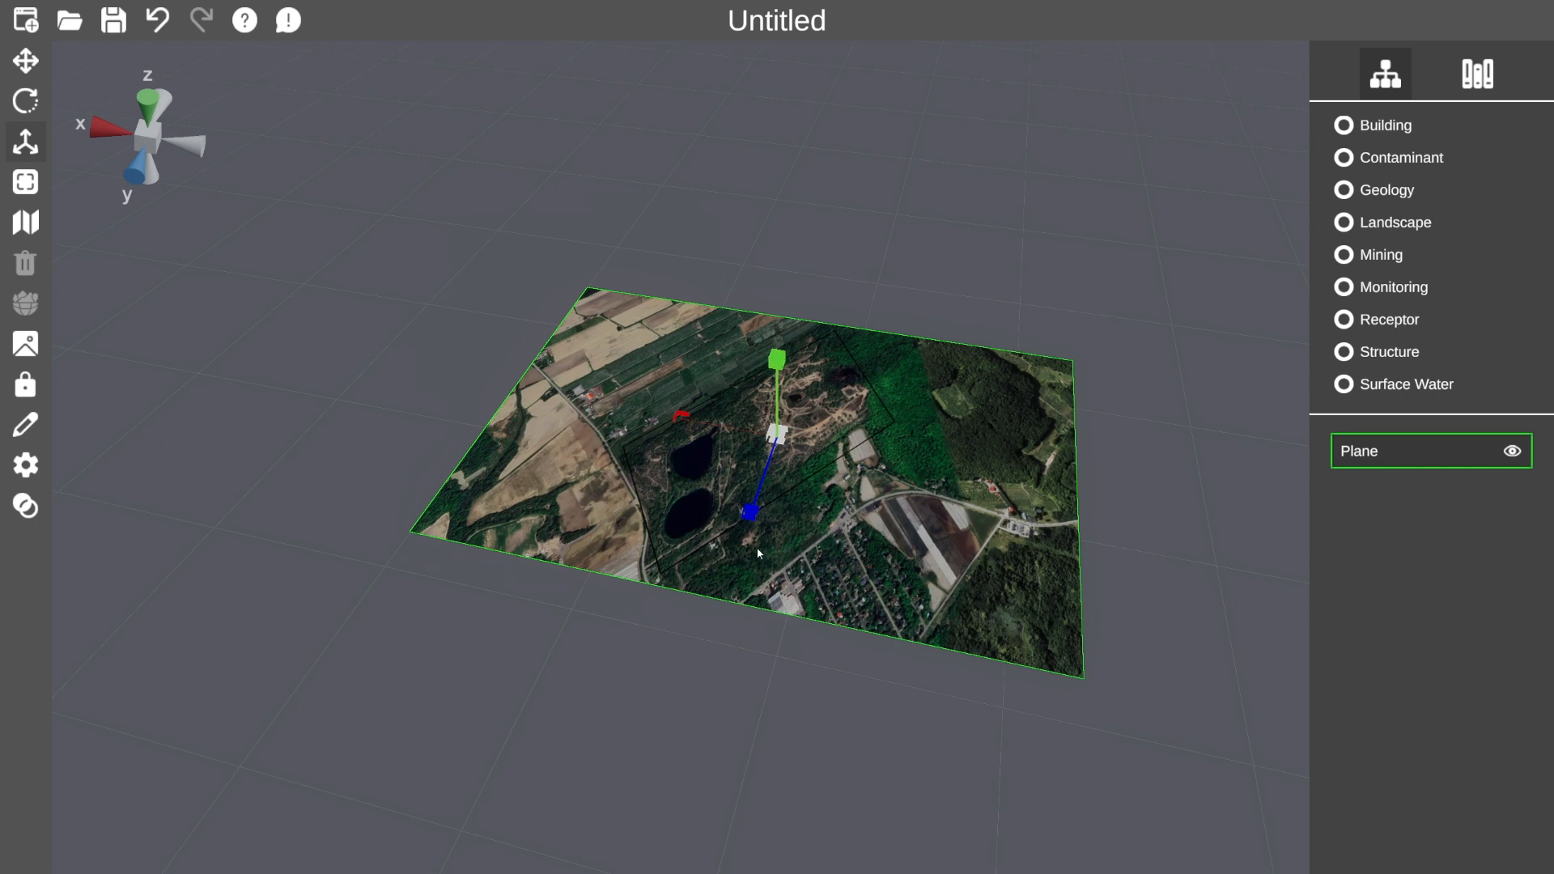
{"action": "key", "text": "ctrl+z"}
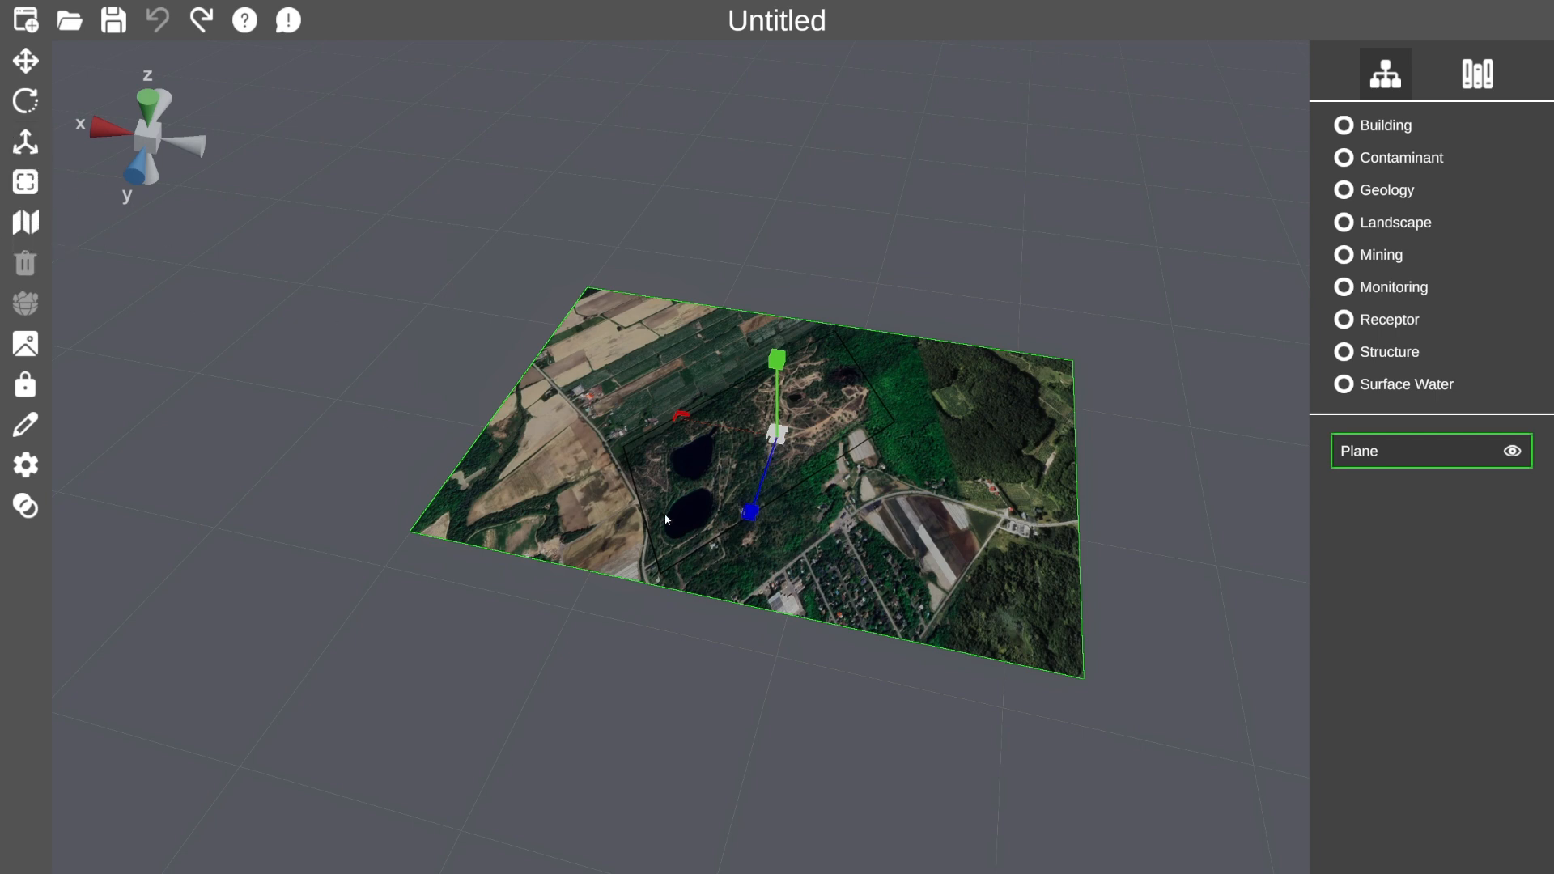
Set the plane's X scale value to 2.
{"action": "left_click", "coordinate": [27, 144]}
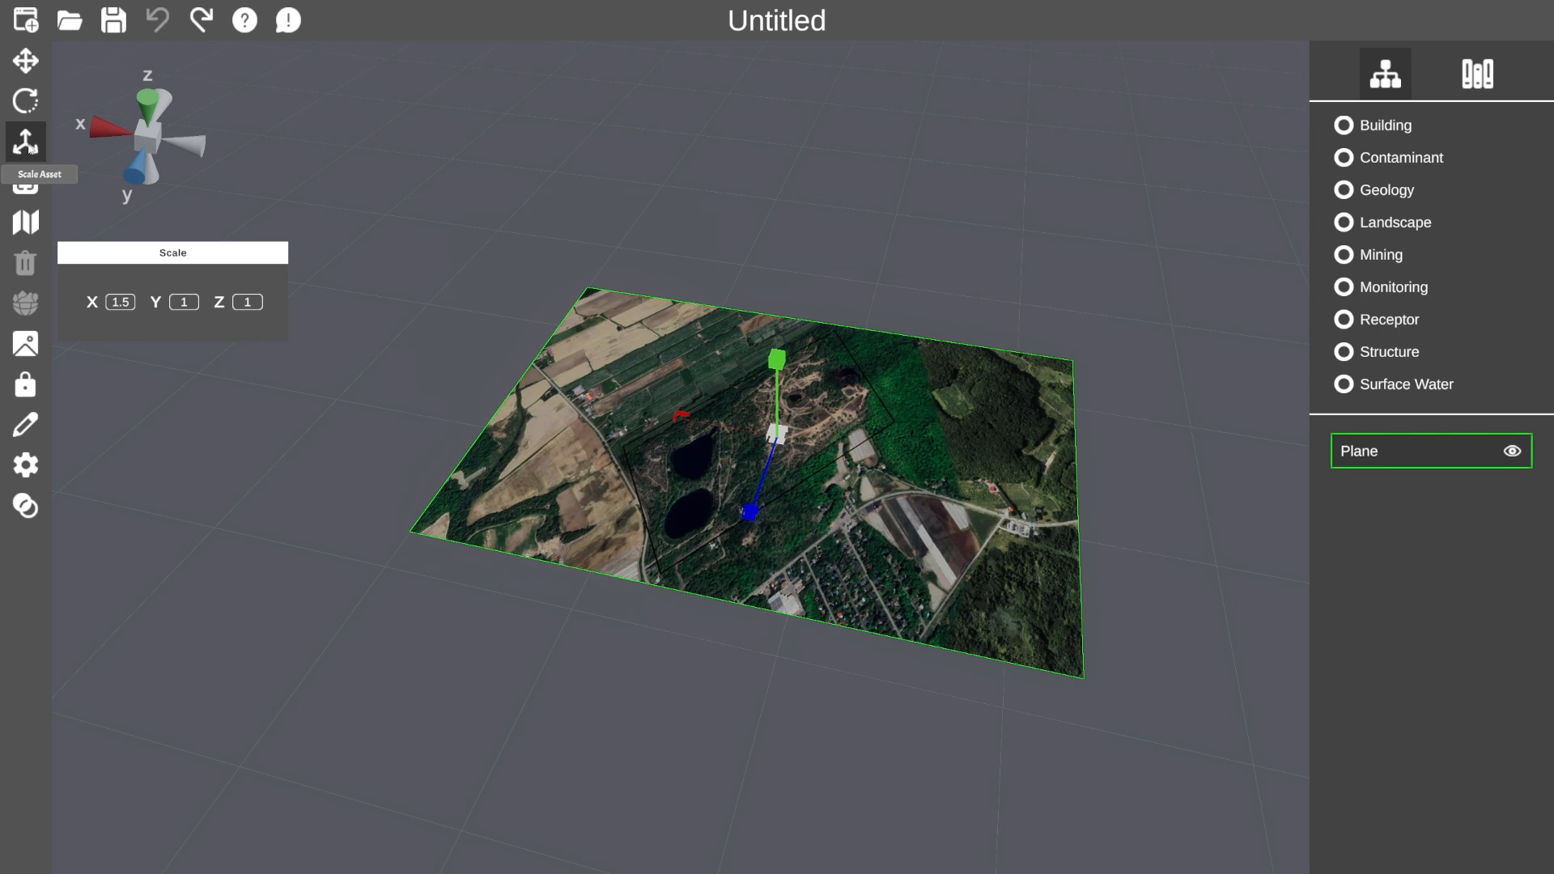
{"action": "left_click", "coordinate": [122, 303]}
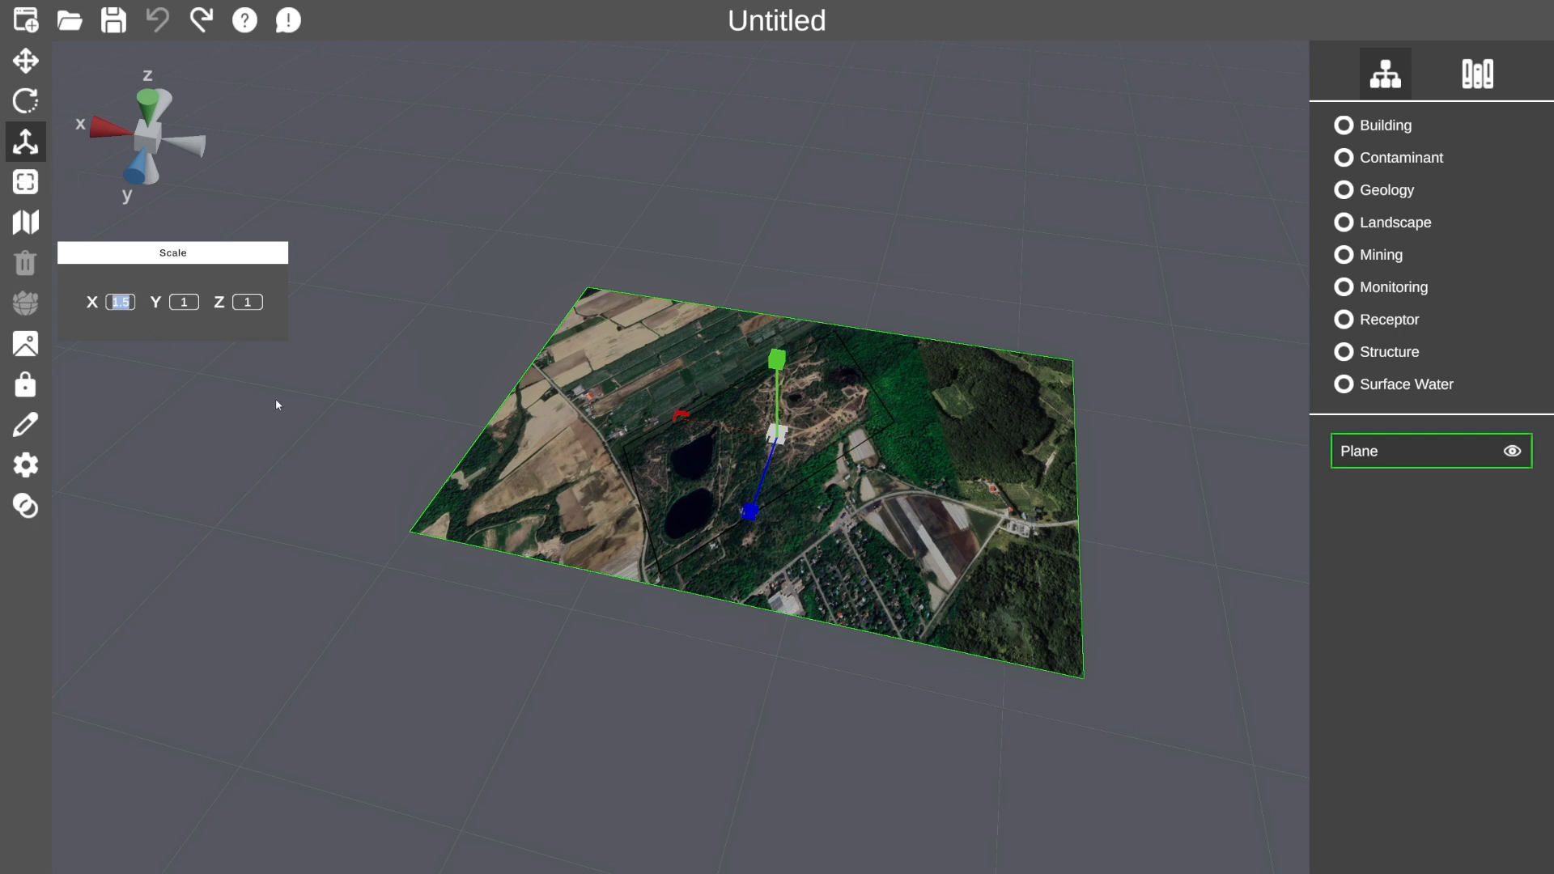
{"action": "type", "text": "2"}
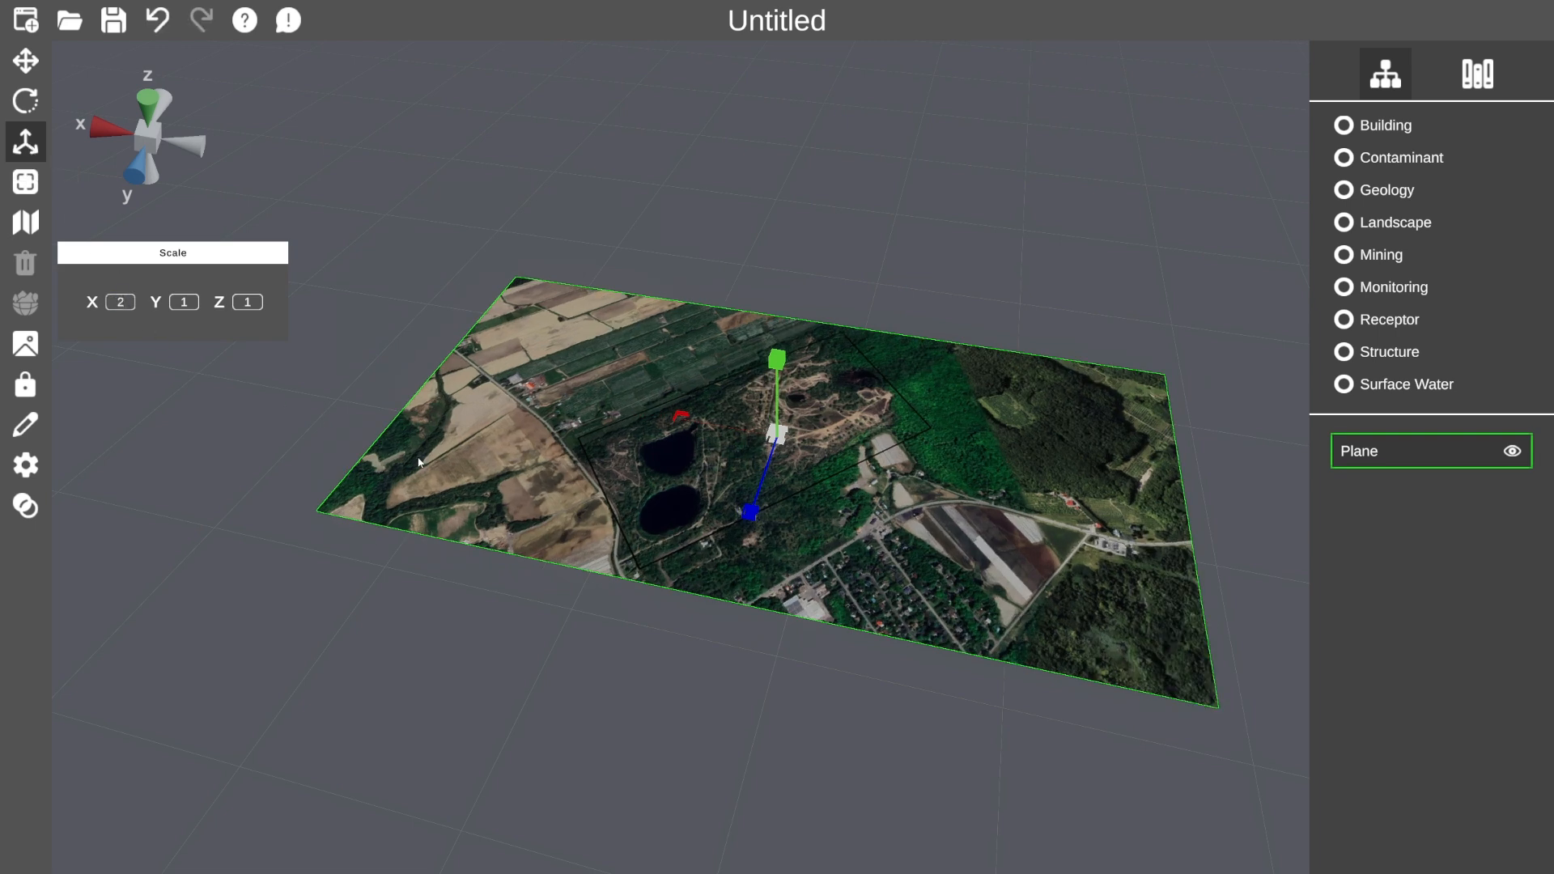
{"action": "left_click", "coordinate": [25, 141]}
{"action": "mouse_move", "coordinate": [946, 586]}
{"action": "left_mouse_down"}
{"action": "mouse_move", "coordinate": [971, 625]}
{"action": "mouse_move", "coordinate": [923, 606]}
{"action": "mouse_move", "coordinate": [939, 579]}
{"action": "left_mouse_up"}
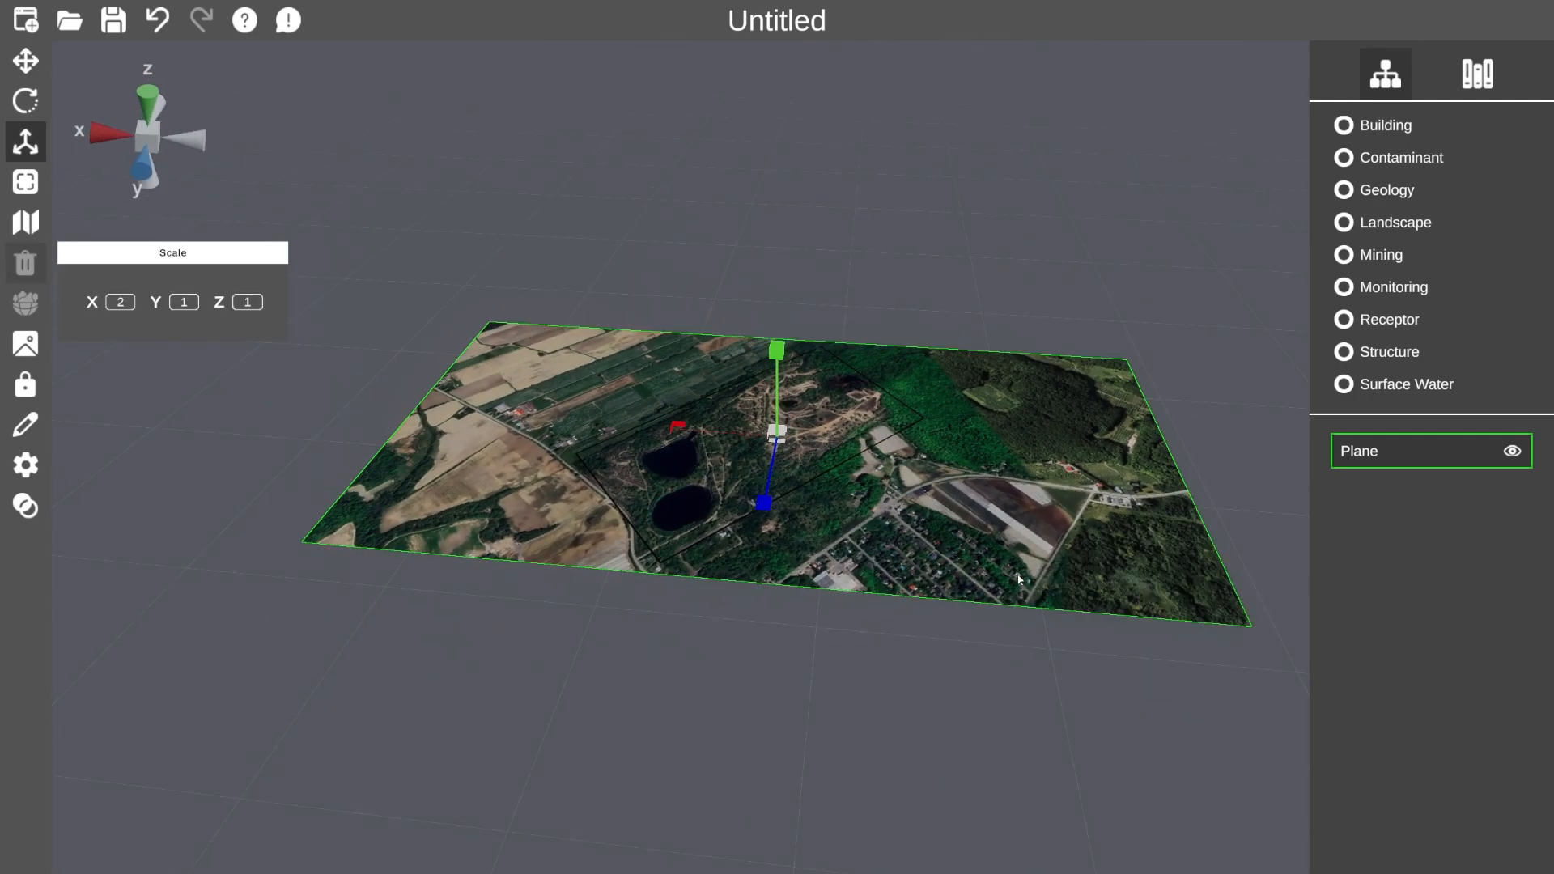
{"action": "left_click", "coordinate": [25, 61]}
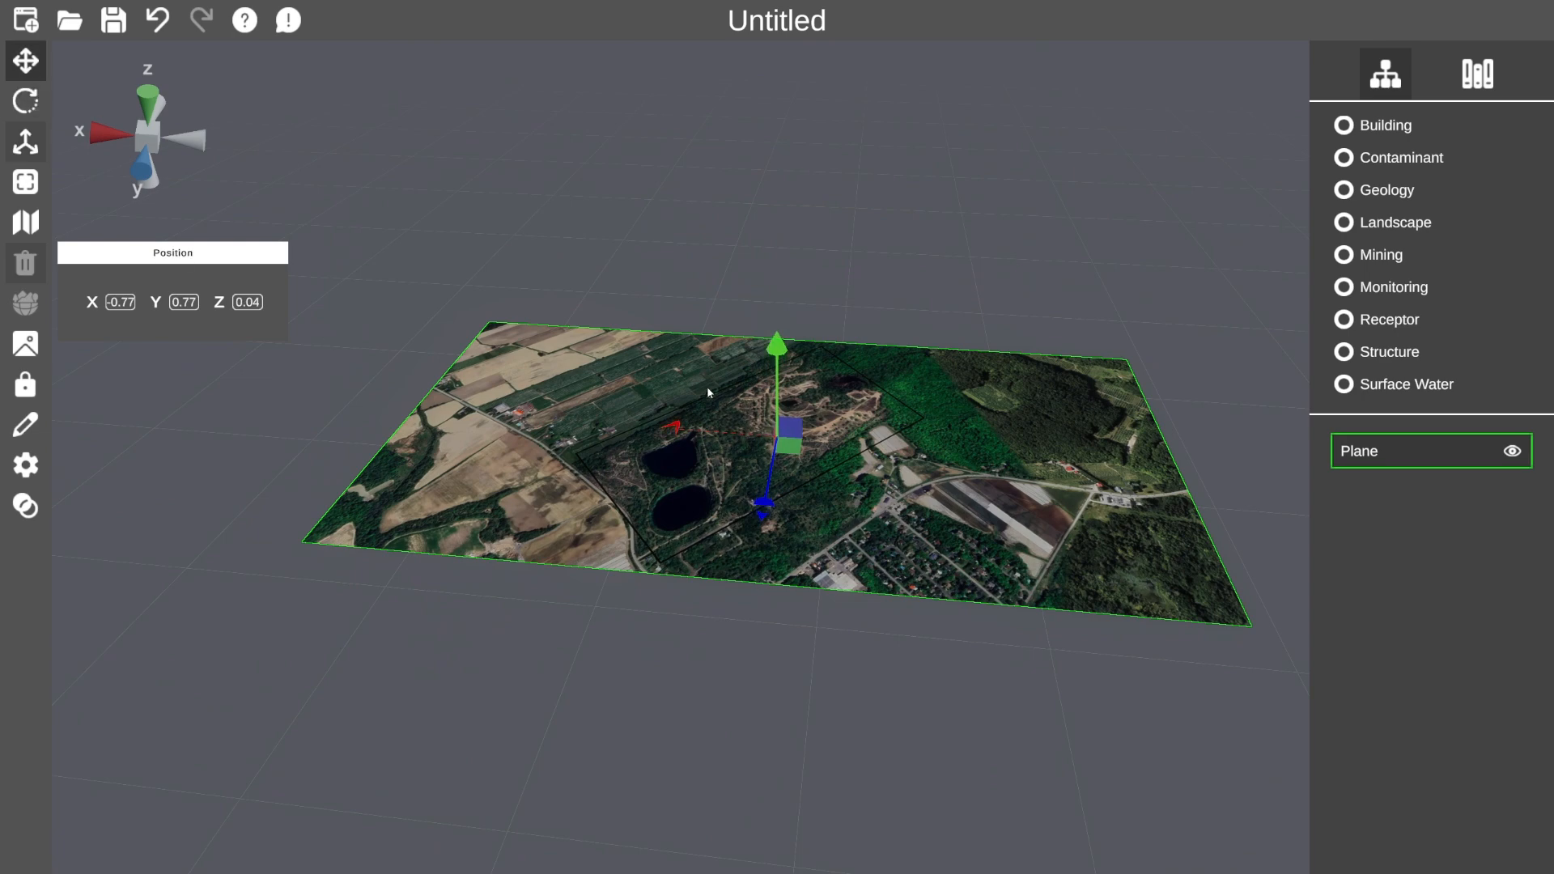
Add a Pond from the Surface Water assets to the scene.
{"action": "left_click", "coordinate": [25, 66]}
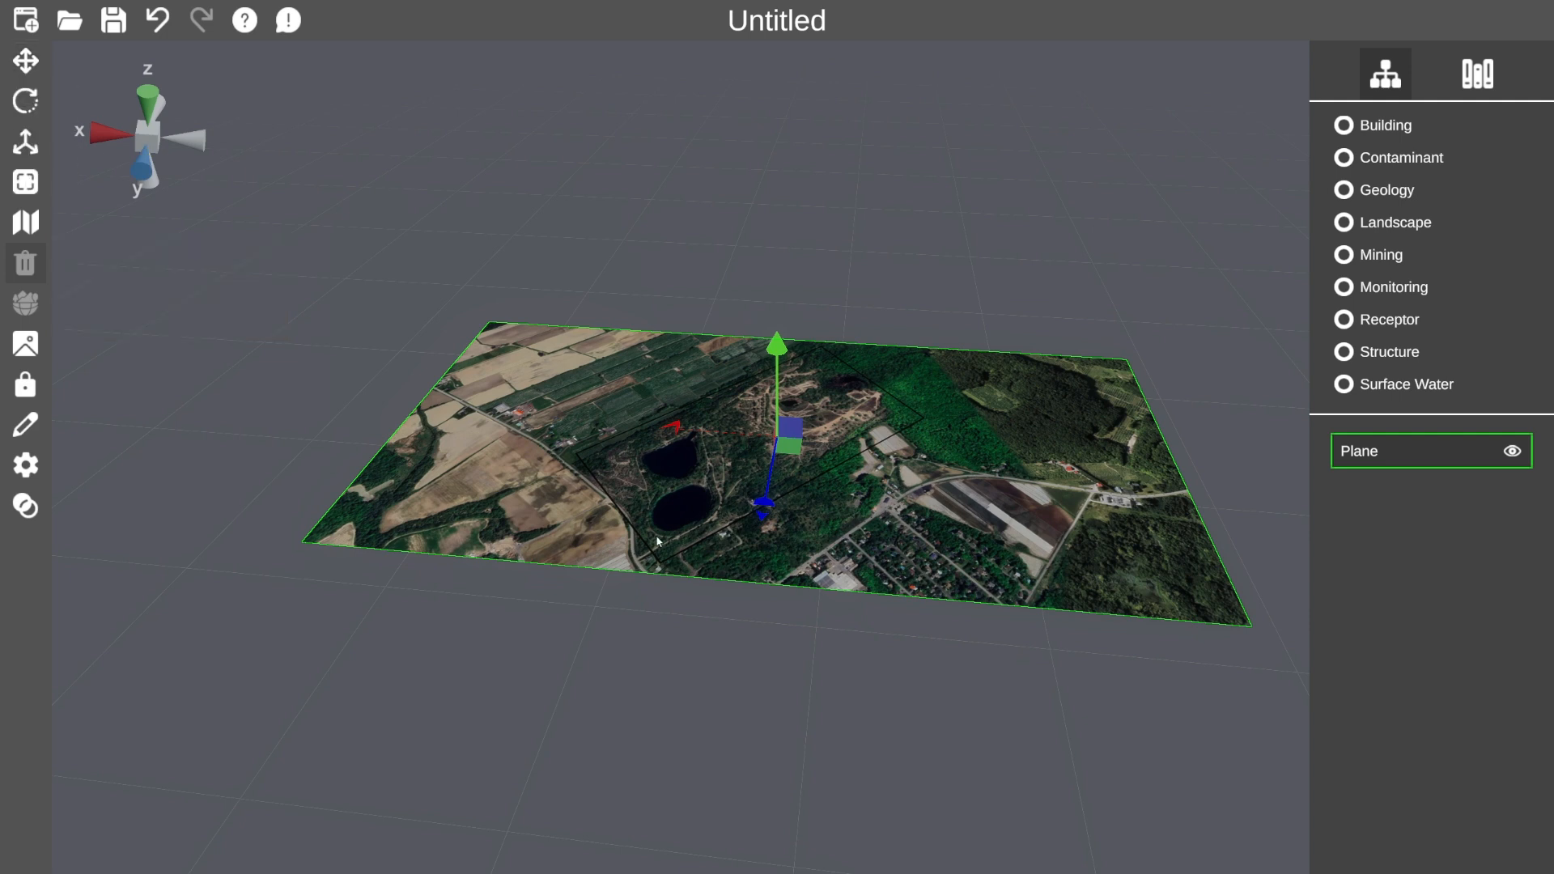
{"action": "left_click", "coordinate": [1474, 77]}
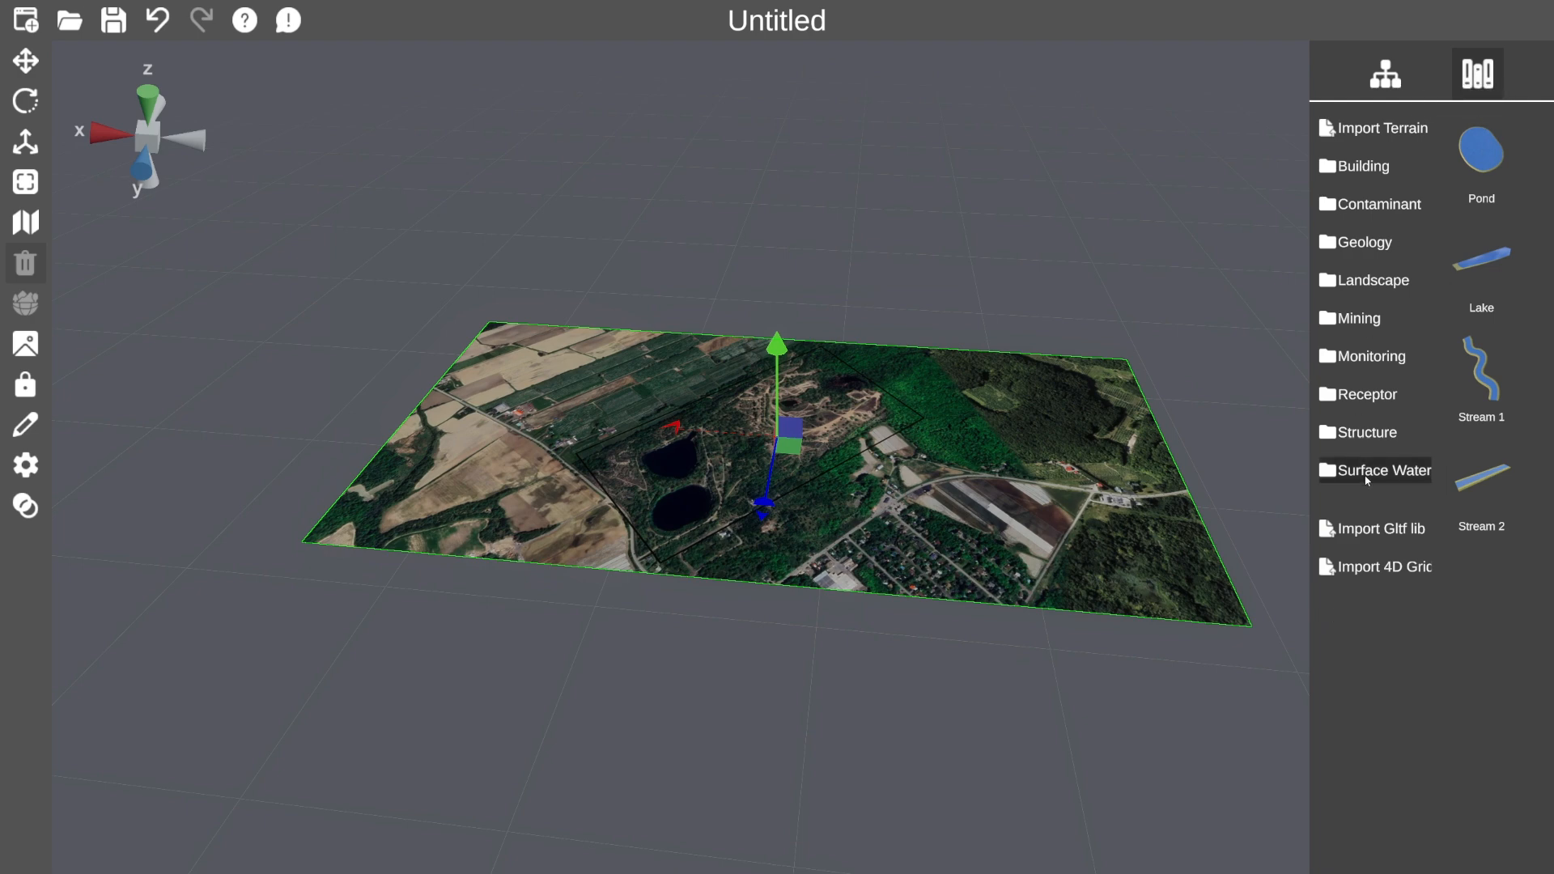
{"action": "left_click", "coordinate": [1428, 199]}
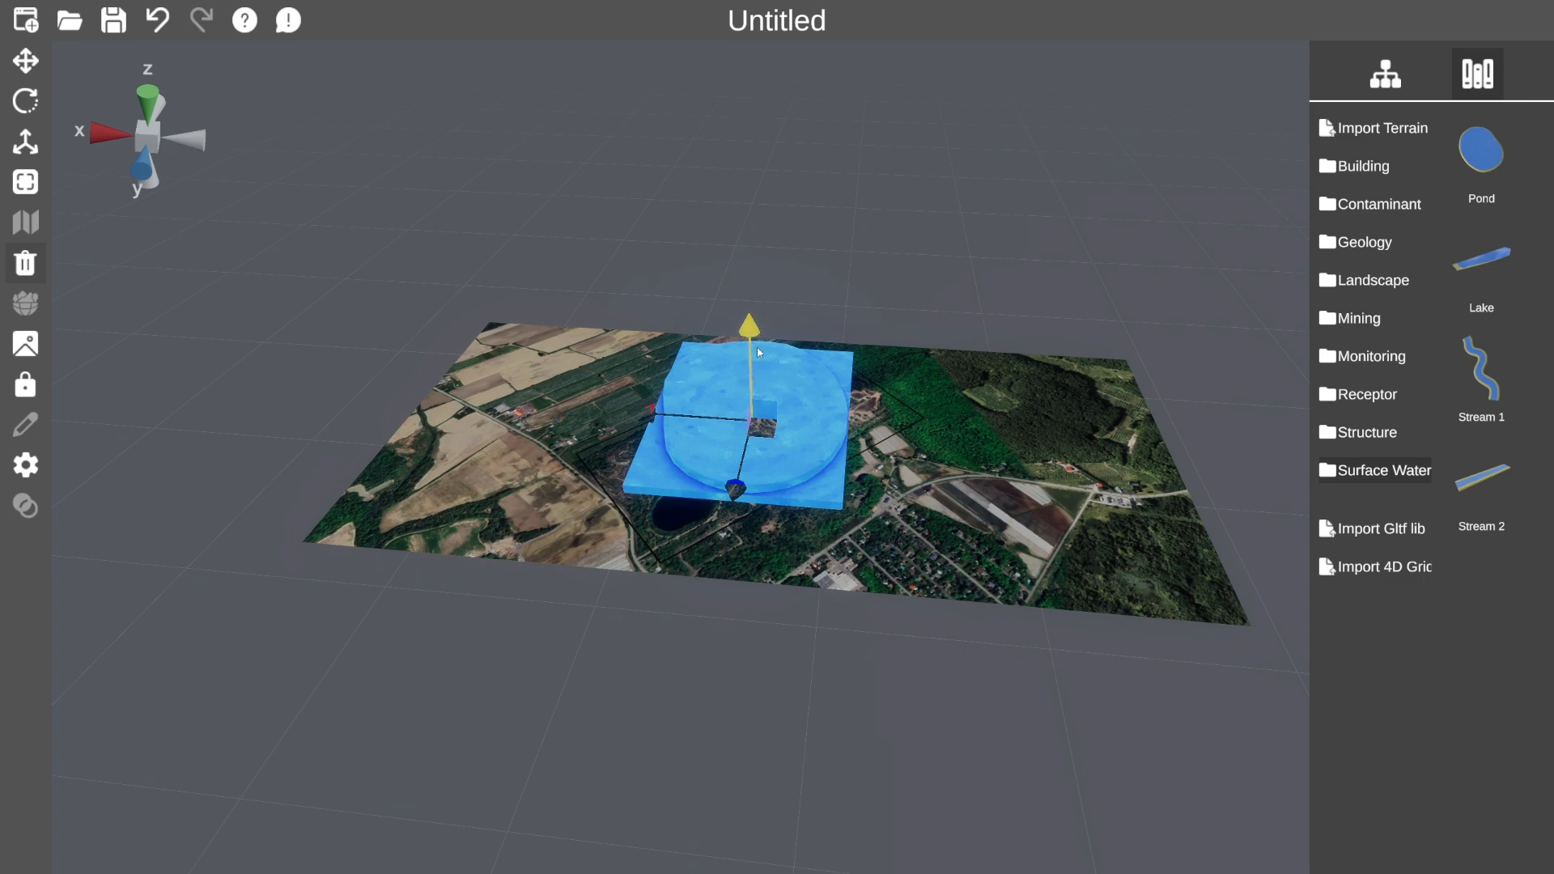
Raise the pond and shift it above the middle of the aerial plane.
{"action": "left_click_drag", "start_coordinate": [745, 363], "coordinate": [744, 129]}
{"action": "mouse_move", "coordinate": [691, 362]}
{"action": "left_mouse_down"}
{"action": "mouse_move", "coordinate": [644, 348]}
{"action": "mouse_move", "coordinate": [713, 363]}
{"action": "mouse_move", "coordinate": [700, 366]}
{"action": "left_mouse_up"}
{"action": "left_click_drag", "start_coordinate": [649, 356], "coordinate": [720, 406]}
{"action": "middle_click_drag", "start_coordinate": [833, 475], "coordinate": [712, 450]}
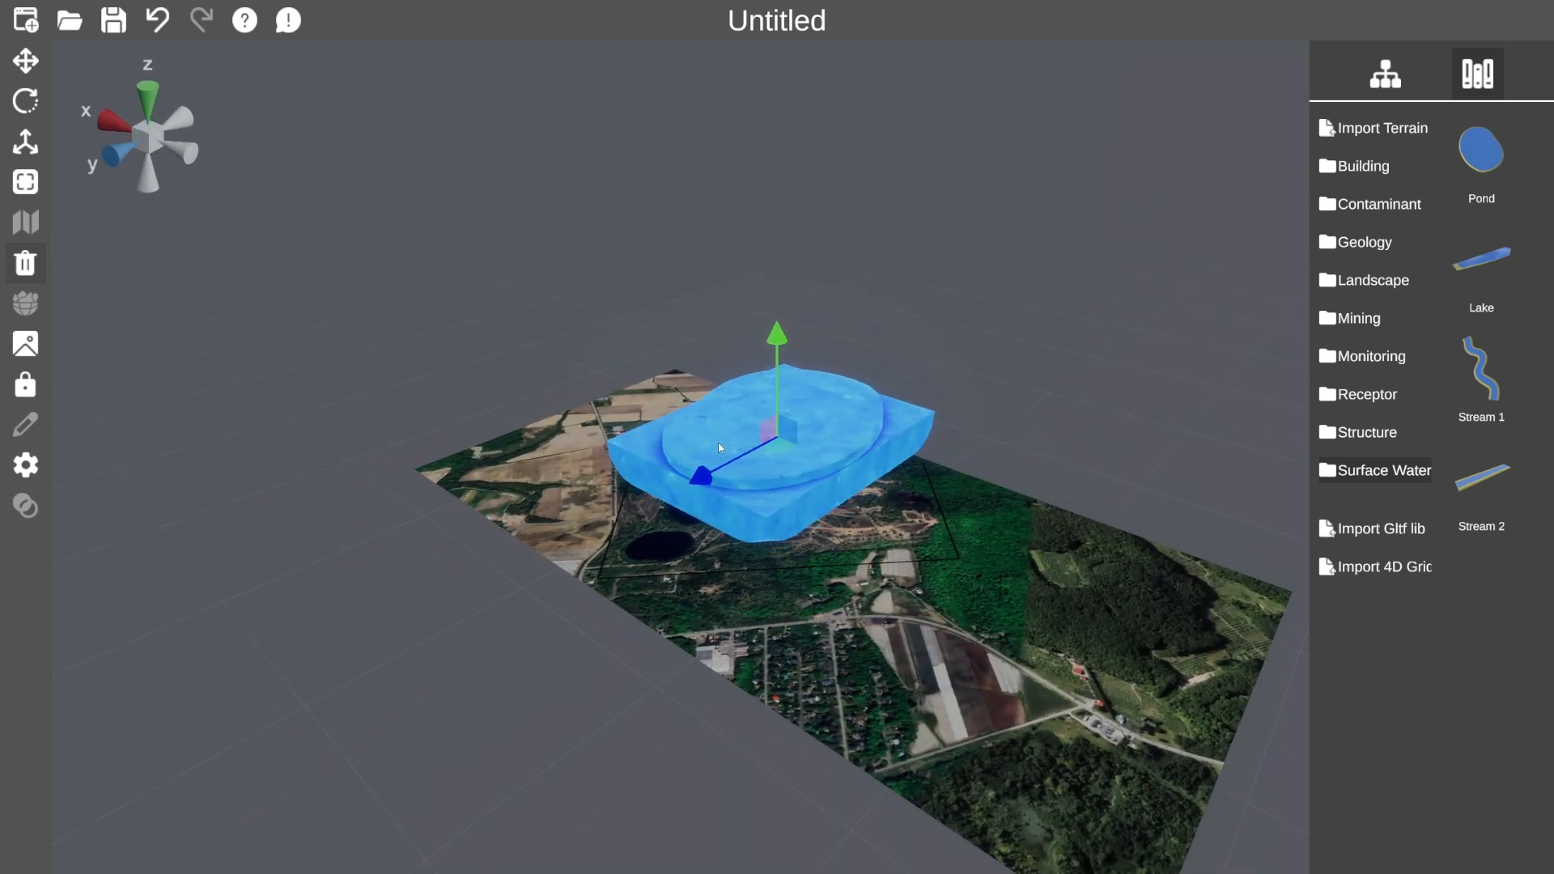
{"action": "mouse_move", "coordinate": [771, 431]}
{"action": "left_mouse_down"}
{"action": "mouse_move", "coordinate": [731, 410]}
{"action": "mouse_move", "coordinate": [792, 430]}
{"action": "mouse_move", "coordinate": [738, 435]}
{"action": "mouse_move", "coordinate": [784, 411]}
{"action": "mouse_move", "coordinate": [788, 423]}
{"action": "left_mouse_up"}
{"action": "left_click_drag", "start_coordinate": [867, 583], "coordinate": [1158, 604]}
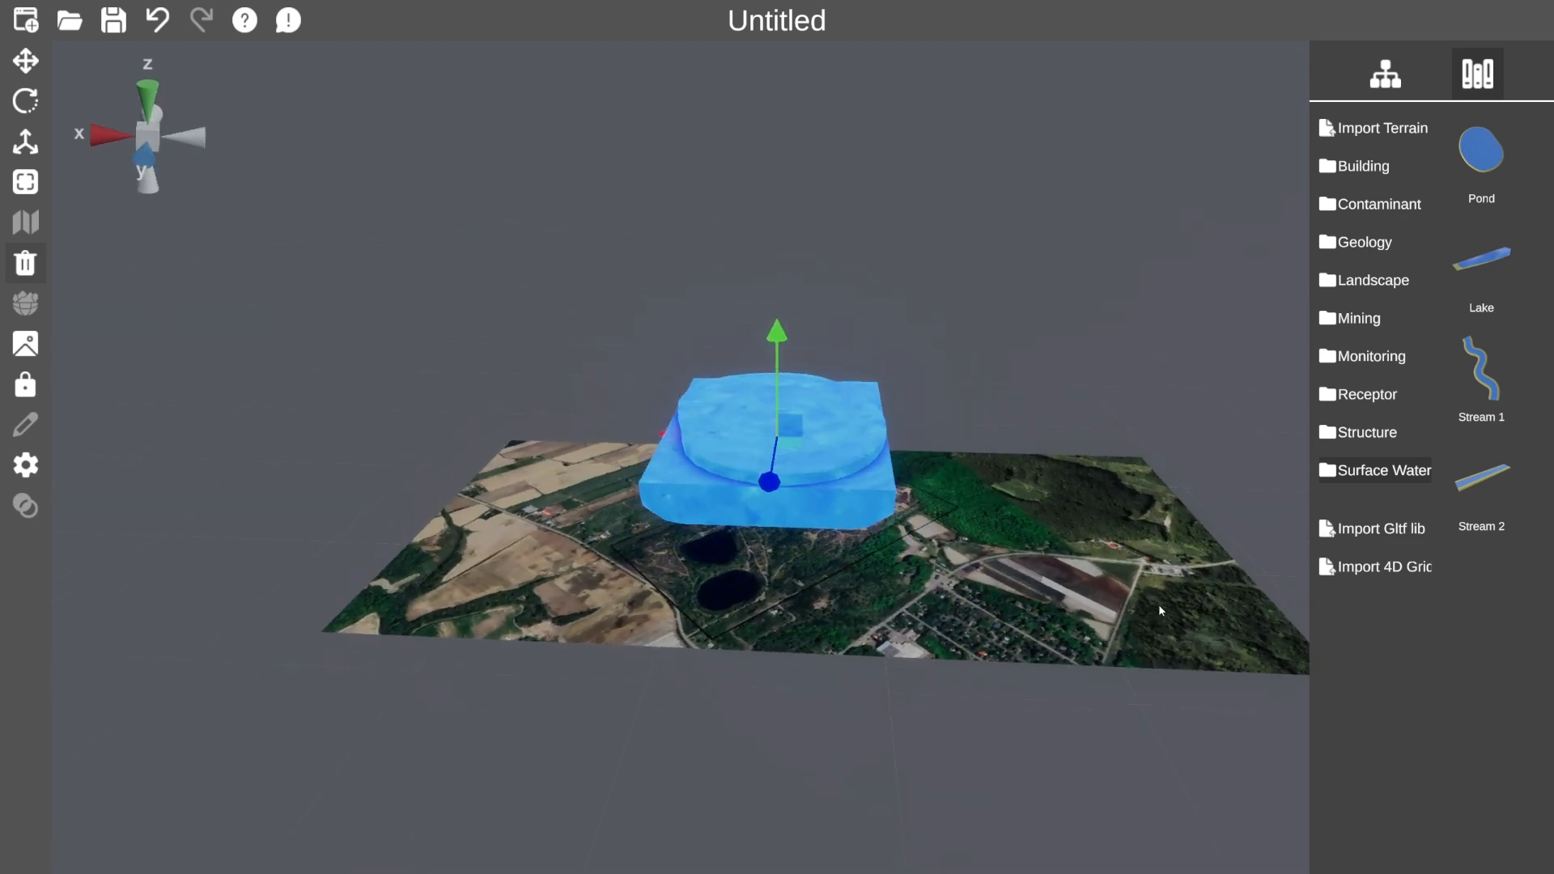
Try rotating the pond several ways, undoing each rotation.
{"action": "left_click", "coordinate": [25, 100]}
{"action": "mouse_move", "coordinate": [831, 358]}
{"action": "left_mouse_down"}
{"action": "mouse_move", "coordinate": [799, 342]}
{"action": "mouse_move", "coordinate": [873, 408]}
{"action": "mouse_move", "coordinate": [824, 370]}
{"action": "mouse_move", "coordinate": [856, 396]}
{"action": "mouse_move", "coordinate": [835, 360]}
{"action": "mouse_move", "coordinate": [847, 347]}
{"action": "left_mouse_up"}
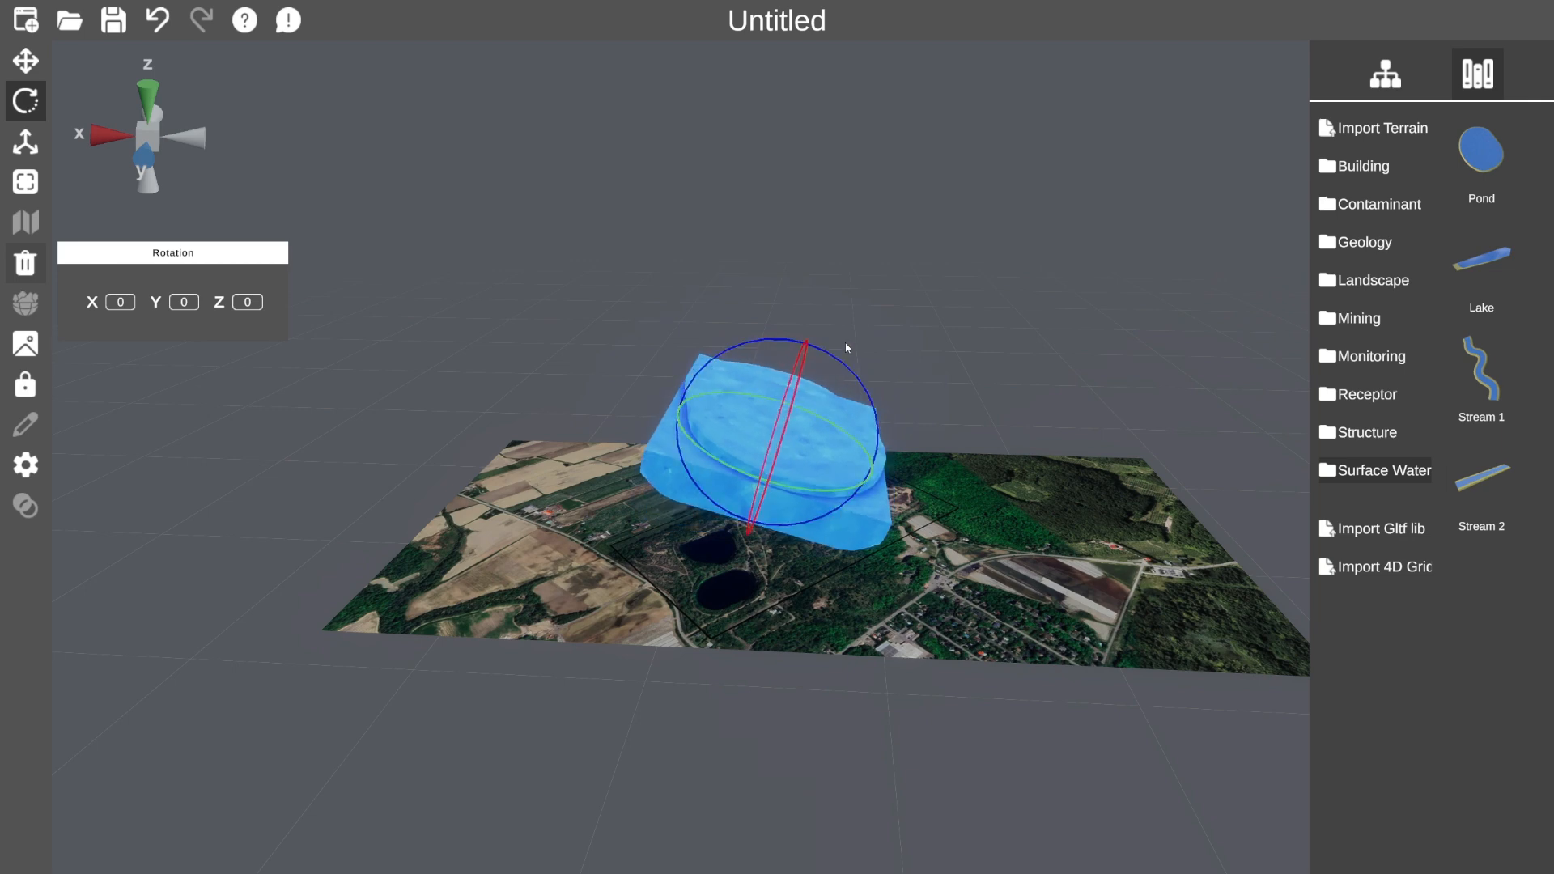
{"action": "key", "text": "ctrl+z"}
{"action": "mouse_move", "coordinate": [850, 419]}
{"action": "left_mouse_down"}
{"action": "mouse_move", "coordinate": [815, 371]}
{"action": "mouse_move", "coordinate": [863, 425]}
{"action": "left_mouse_up"}
{"action": "key", "text": "ctrl+z"}
{"action": "left_click_drag", "start_coordinate": [773, 391], "coordinate": [783, 381]}
{"action": "key", "text": "ctrl+z"}
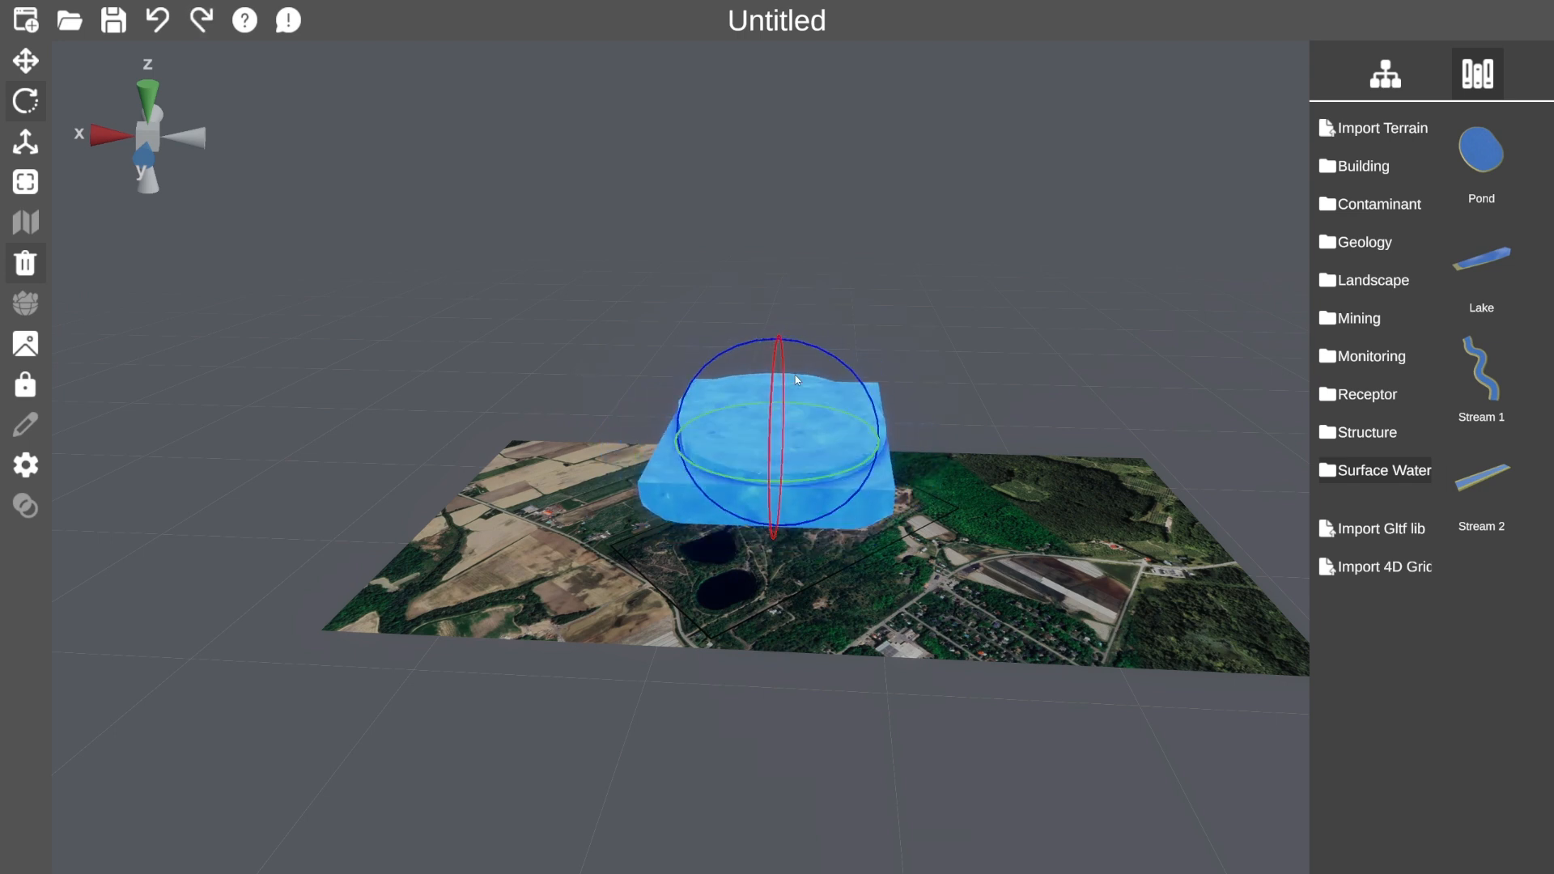
Shrink the pond and lower it onto the photo beside the dark ponds.
{"action": "left_click", "coordinate": [25, 143]}
{"action": "middle_click_drag", "start_coordinate": [731, 590], "coordinate": [793, 458]}
{"action": "left_click_drag", "start_coordinate": [778, 451], "coordinate": [801, 620]}
{"action": "left_click", "coordinate": [25, 60]}
{"action": "left_click_drag", "start_coordinate": [817, 524], "coordinate": [819, 571]}
{"action": "left_click_drag", "start_coordinate": [975, 639], "coordinate": [784, 446]}
{"action": "left_click_drag", "start_coordinate": [777, 384], "coordinate": [677, 518]}
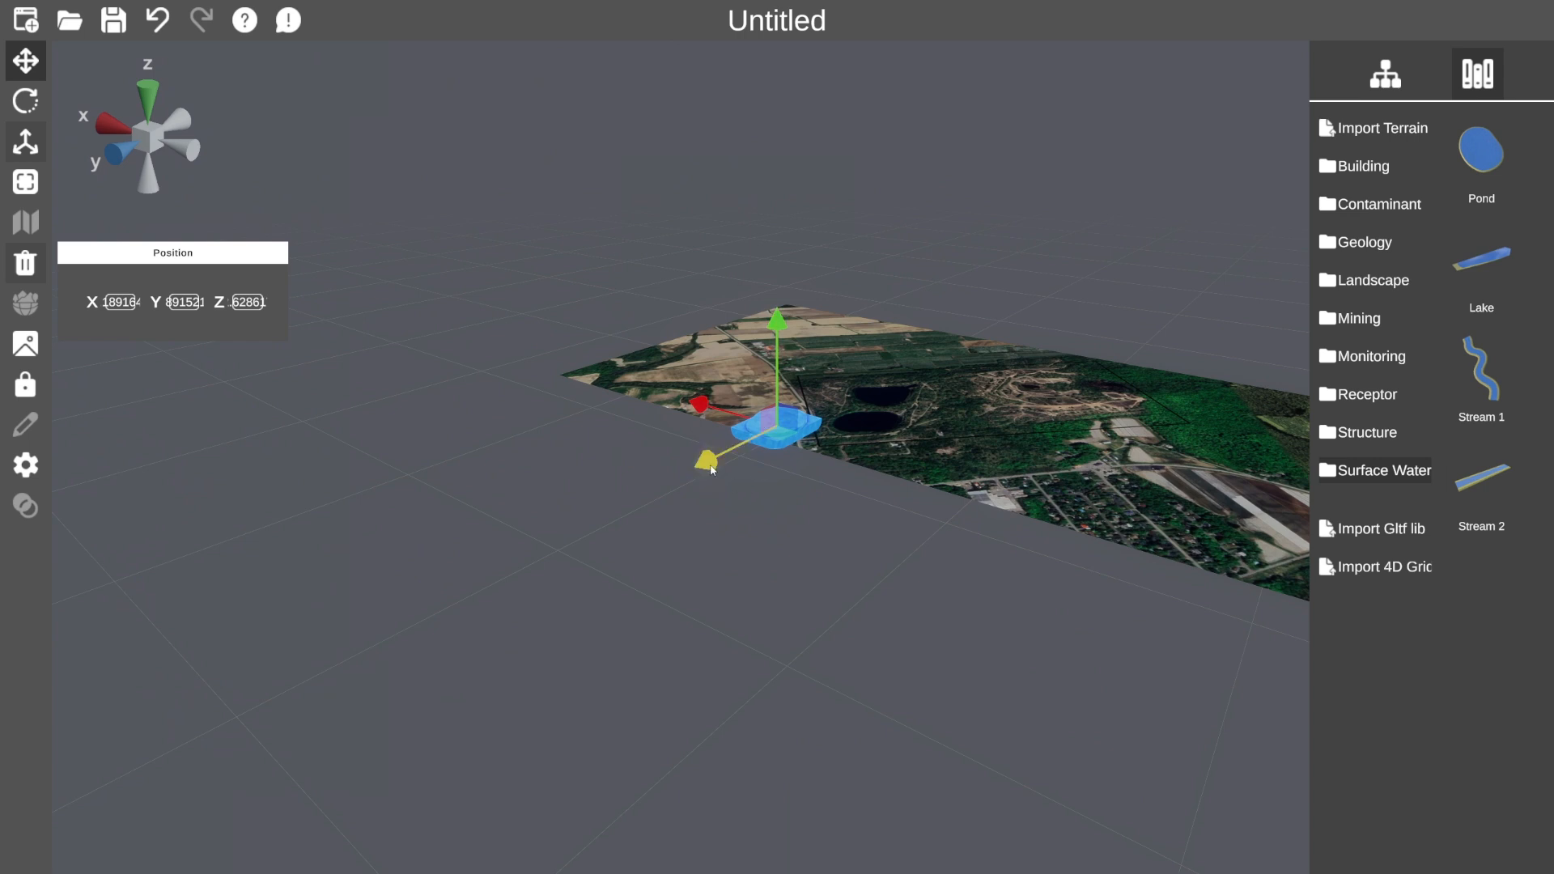
Turn the pond about its vertical axis and lower it into the terrain.
{"action": "left_click_drag", "start_coordinate": [734, 502], "coordinate": [1044, 742]}
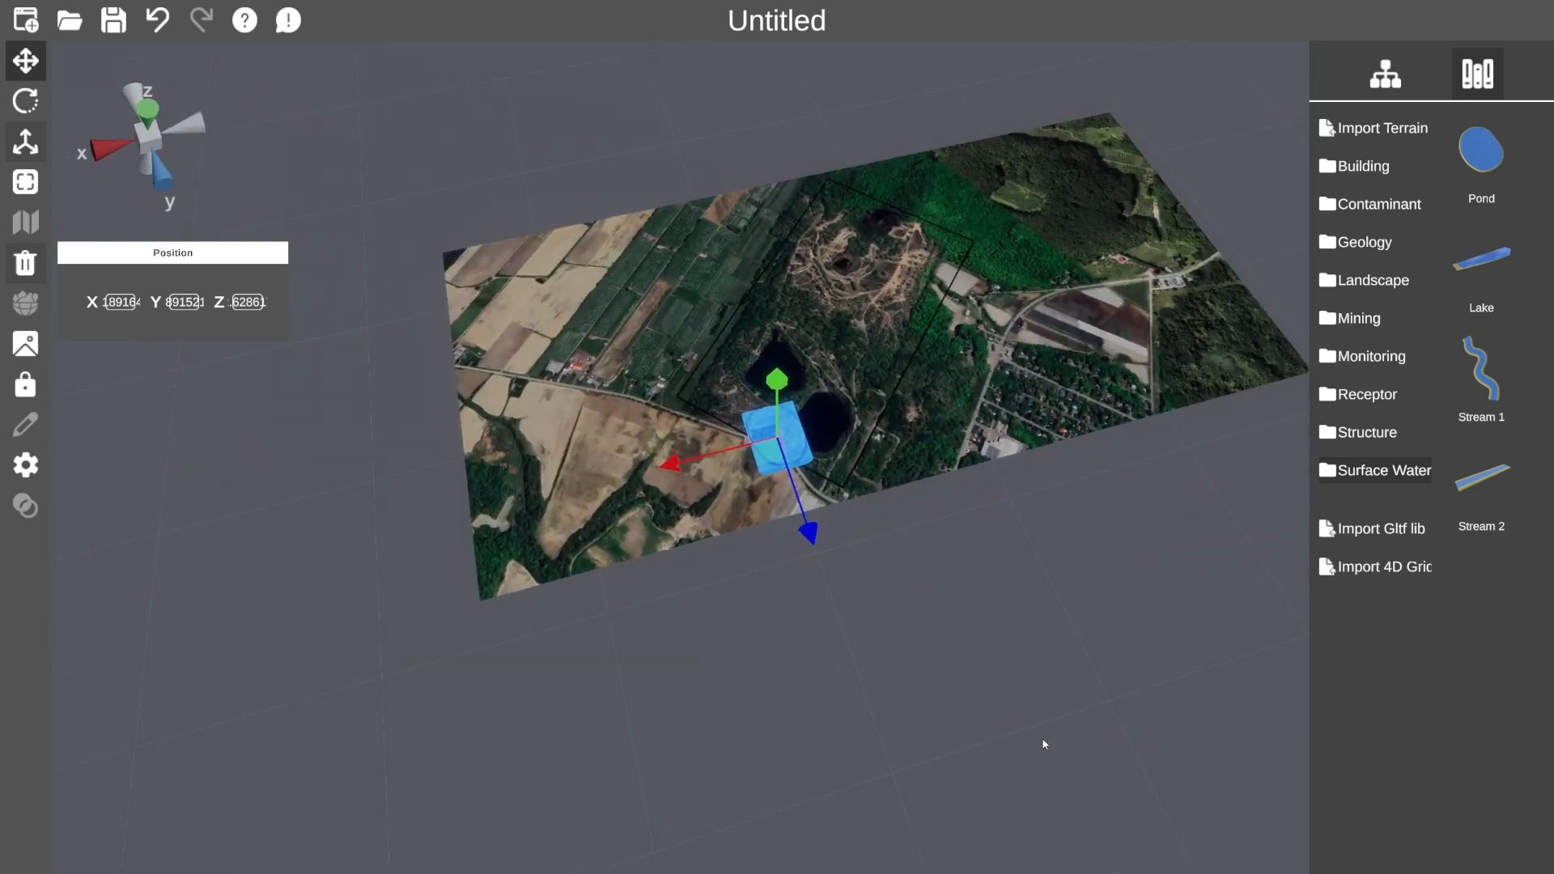
{"action": "left_click", "coordinate": [25, 100]}
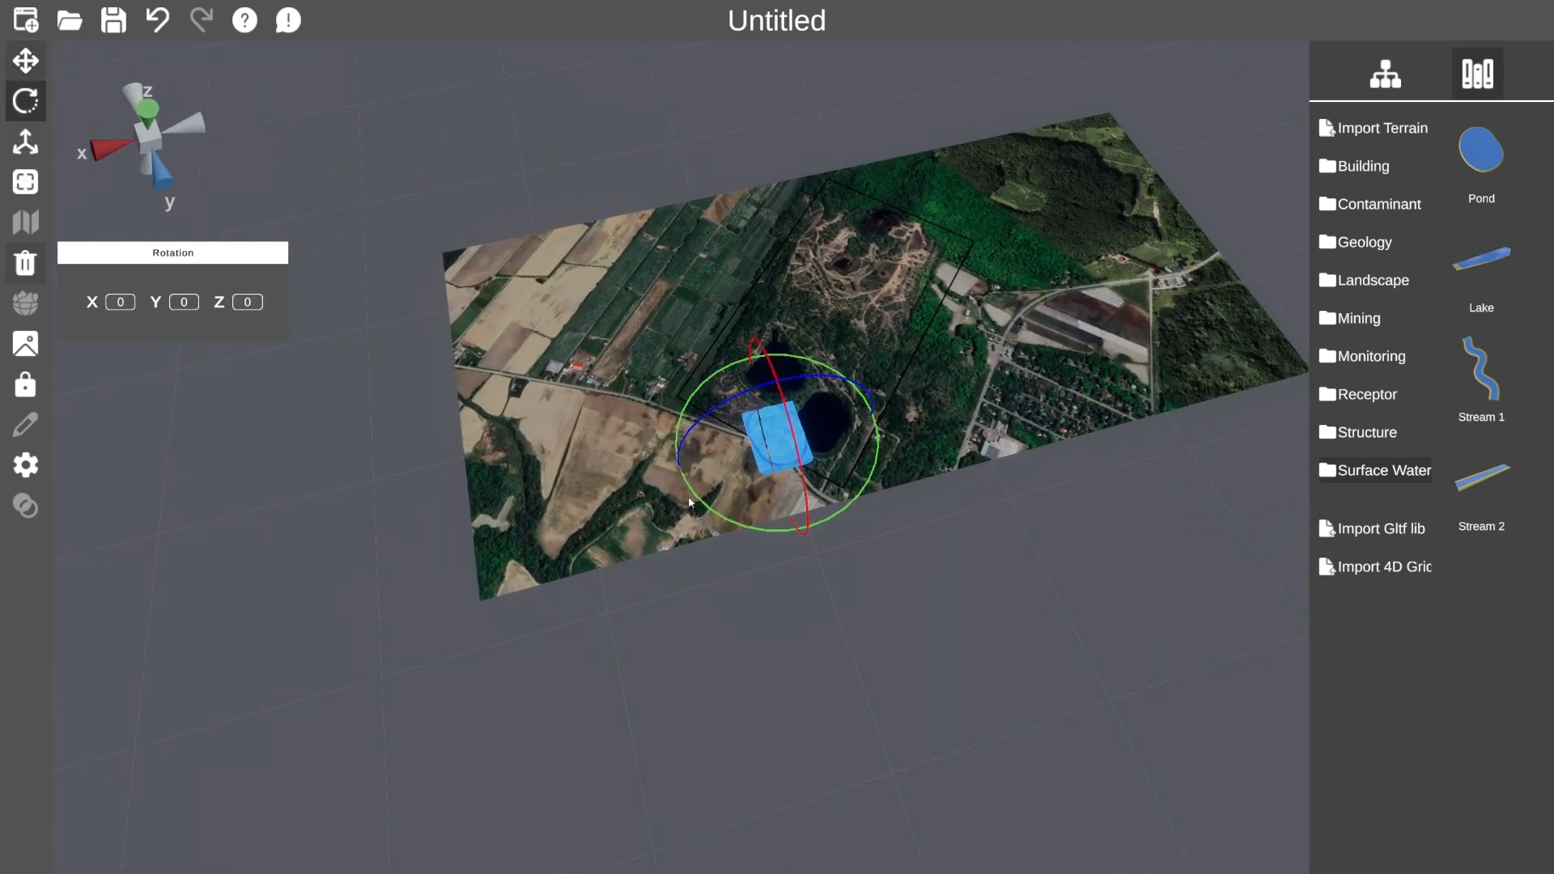
{"action": "left_click_drag", "start_coordinate": [694, 502], "coordinate": [855, 580]}
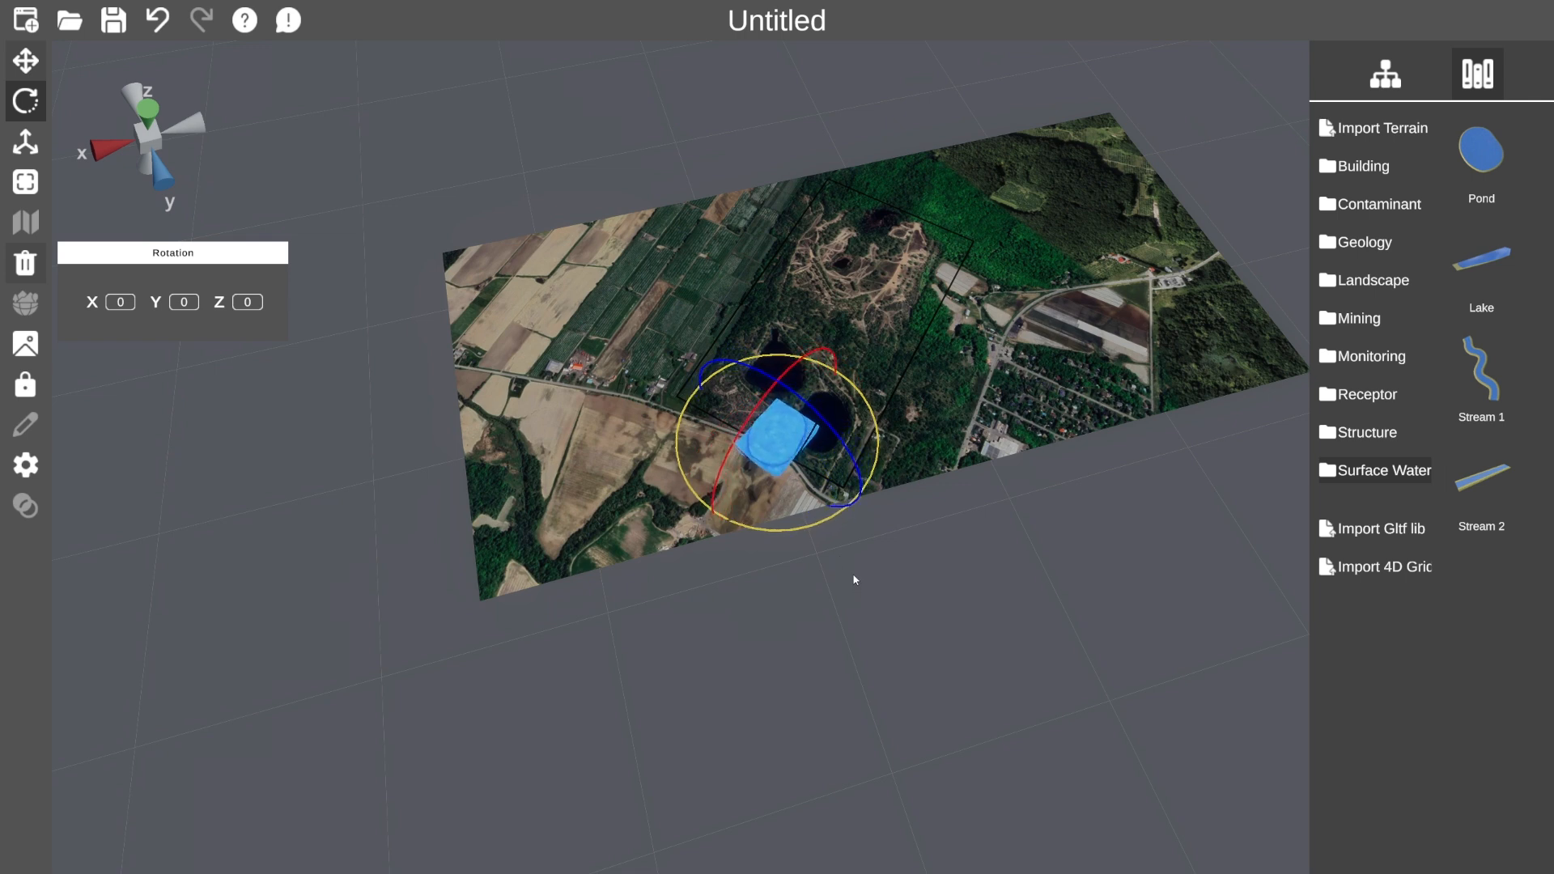
{"action": "left_click", "coordinate": [24, 60]}
{"action": "left_click_drag", "start_coordinate": [791, 444], "coordinate": [831, 442]}
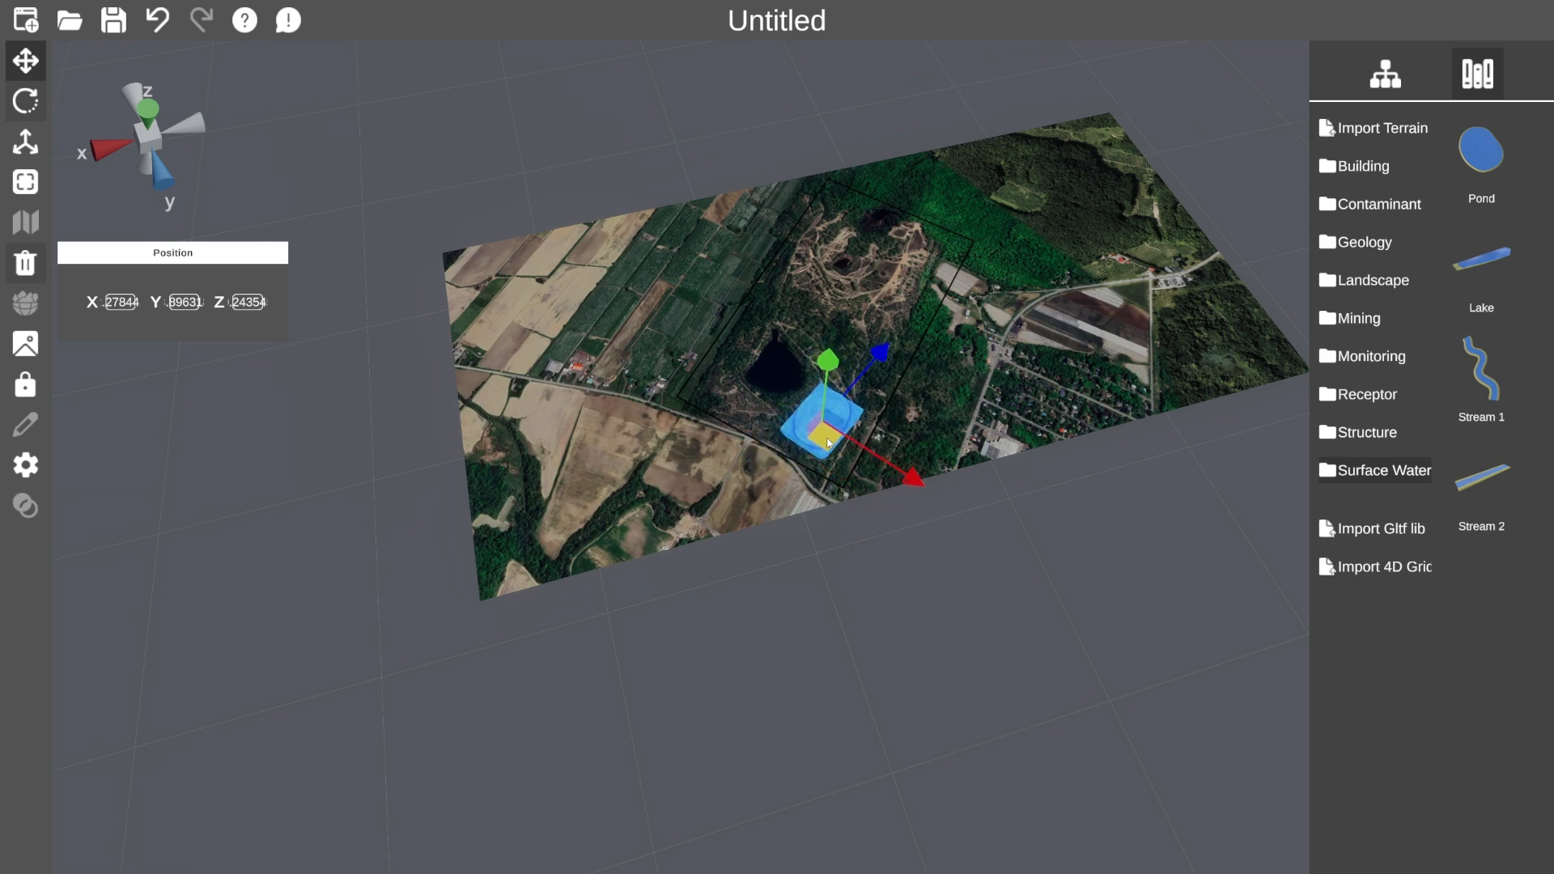
{"action": "left_click_drag", "start_coordinate": [831, 371], "coordinate": [834, 414]}
Fine-tune the pond's rotation and position south of the dark pond, then deselect it.
{"action": "left_click", "coordinate": [25, 101]}
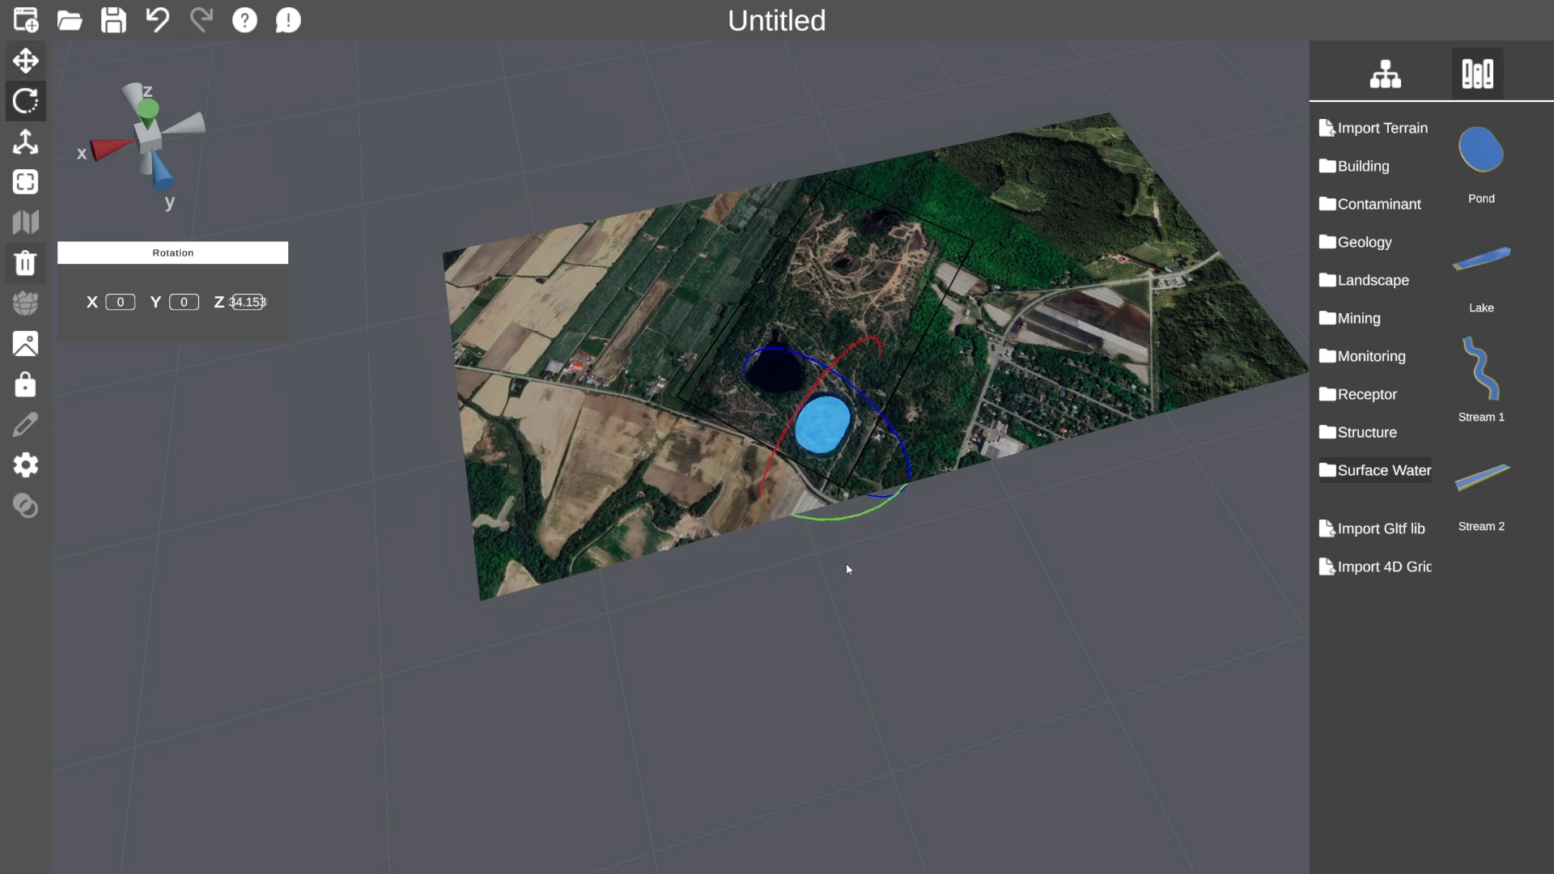
{"action": "mouse_move", "coordinate": [852, 516]}
{"action": "left_mouse_down"}
{"action": "mouse_move", "coordinate": [871, 515]}
{"action": "mouse_move", "coordinate": [858, 509]}
{"action": "left_mouse_up"}
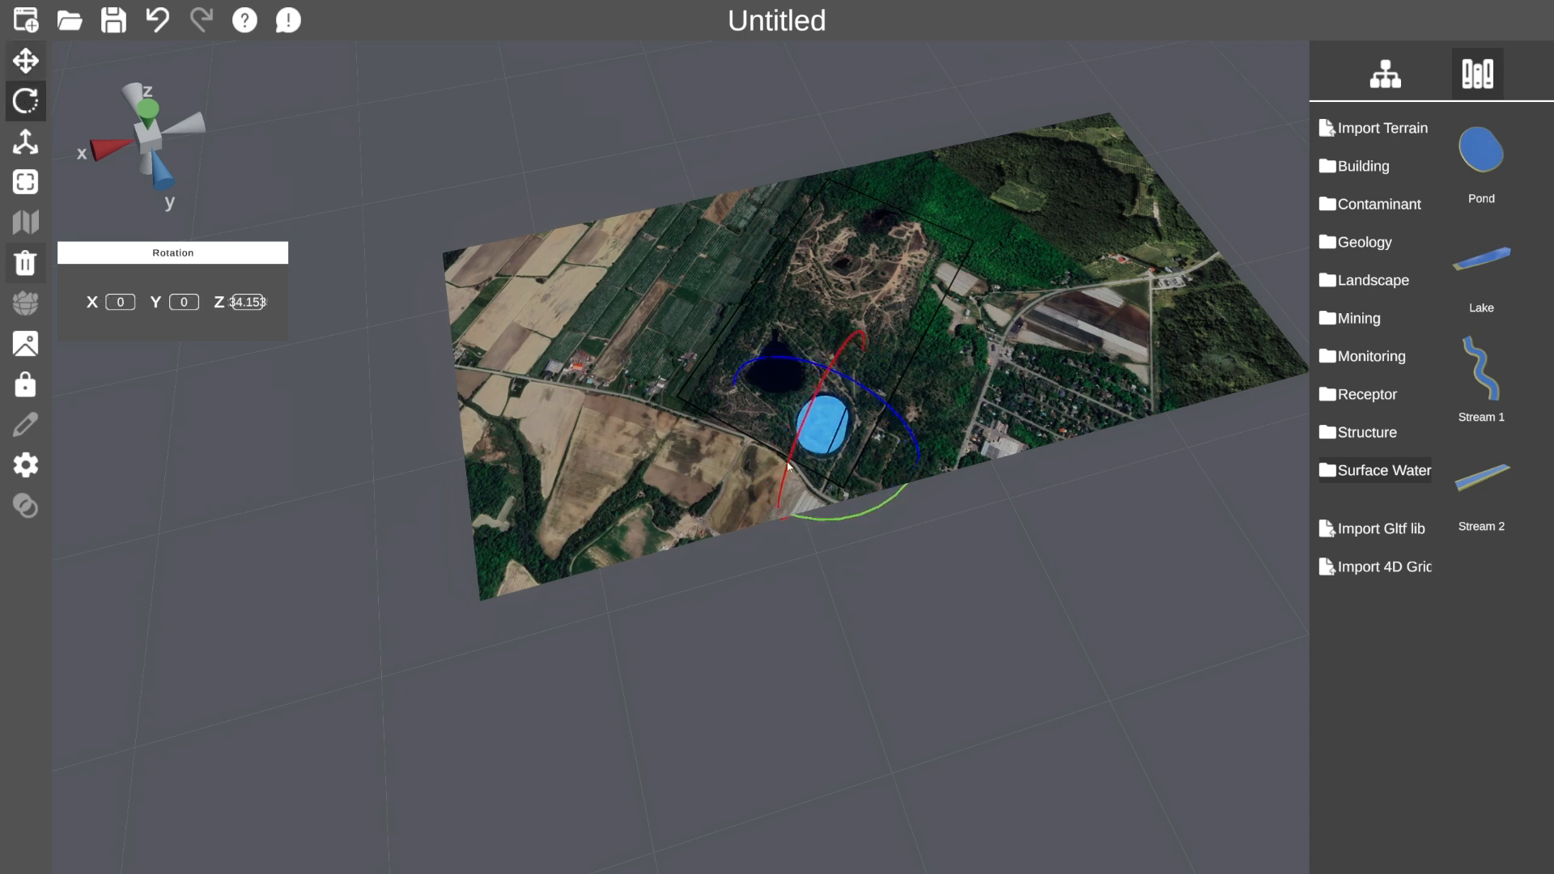
{"action": "left_click", "coordinate": [37, 63]}
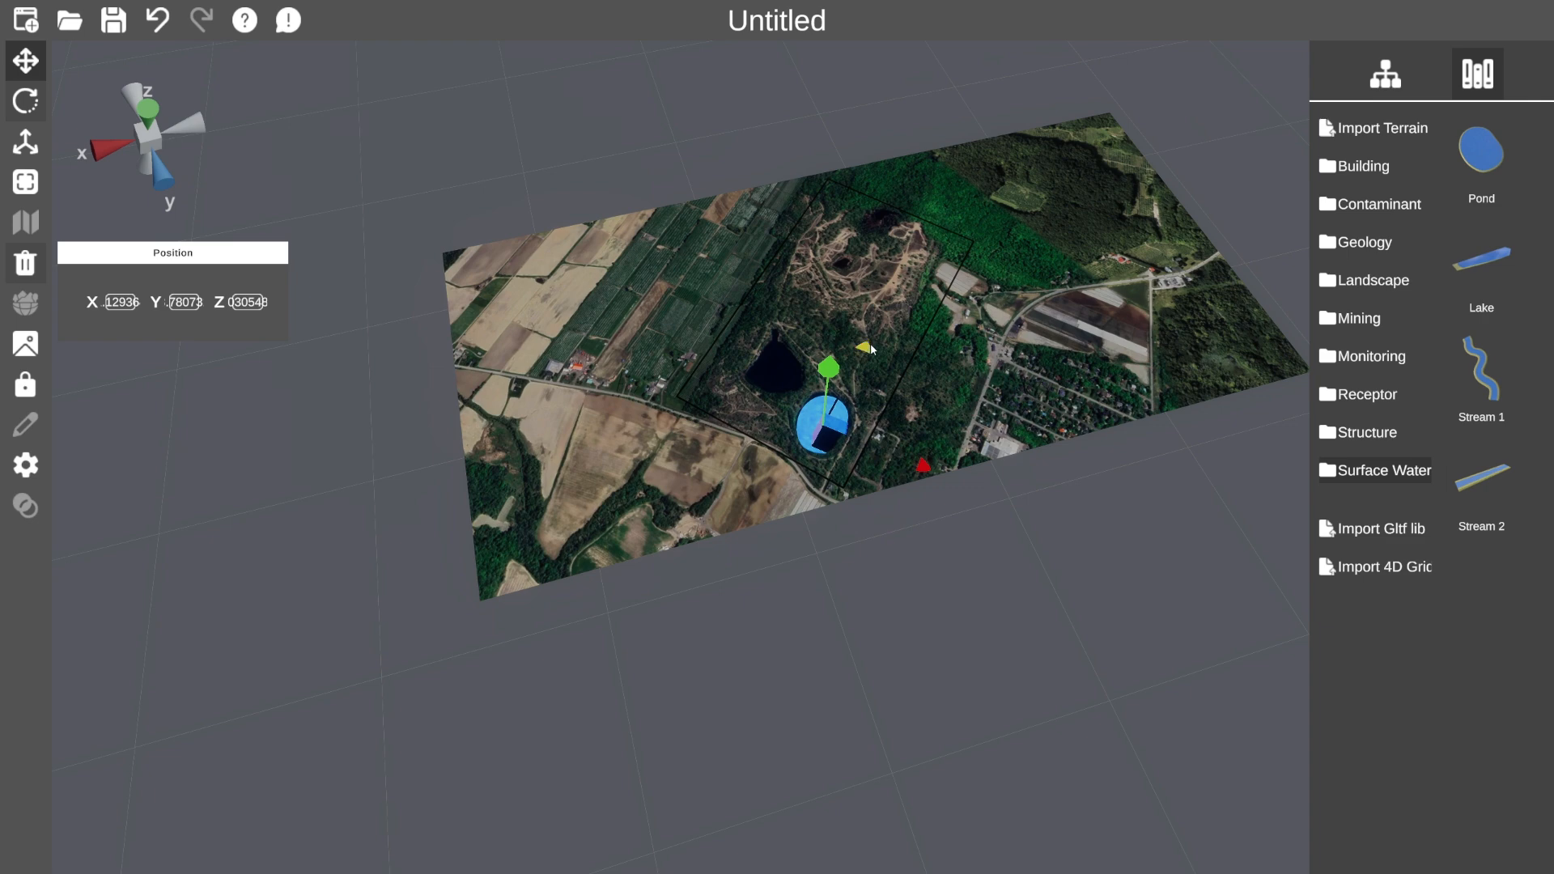
{"action": "left_click_drag", "start_coordinate": [865, 354], "coordinate": [869, 346]}
{"action": "left_click_drag", "start_coordinate": [921, 464], "coordinate": [918, 462]}
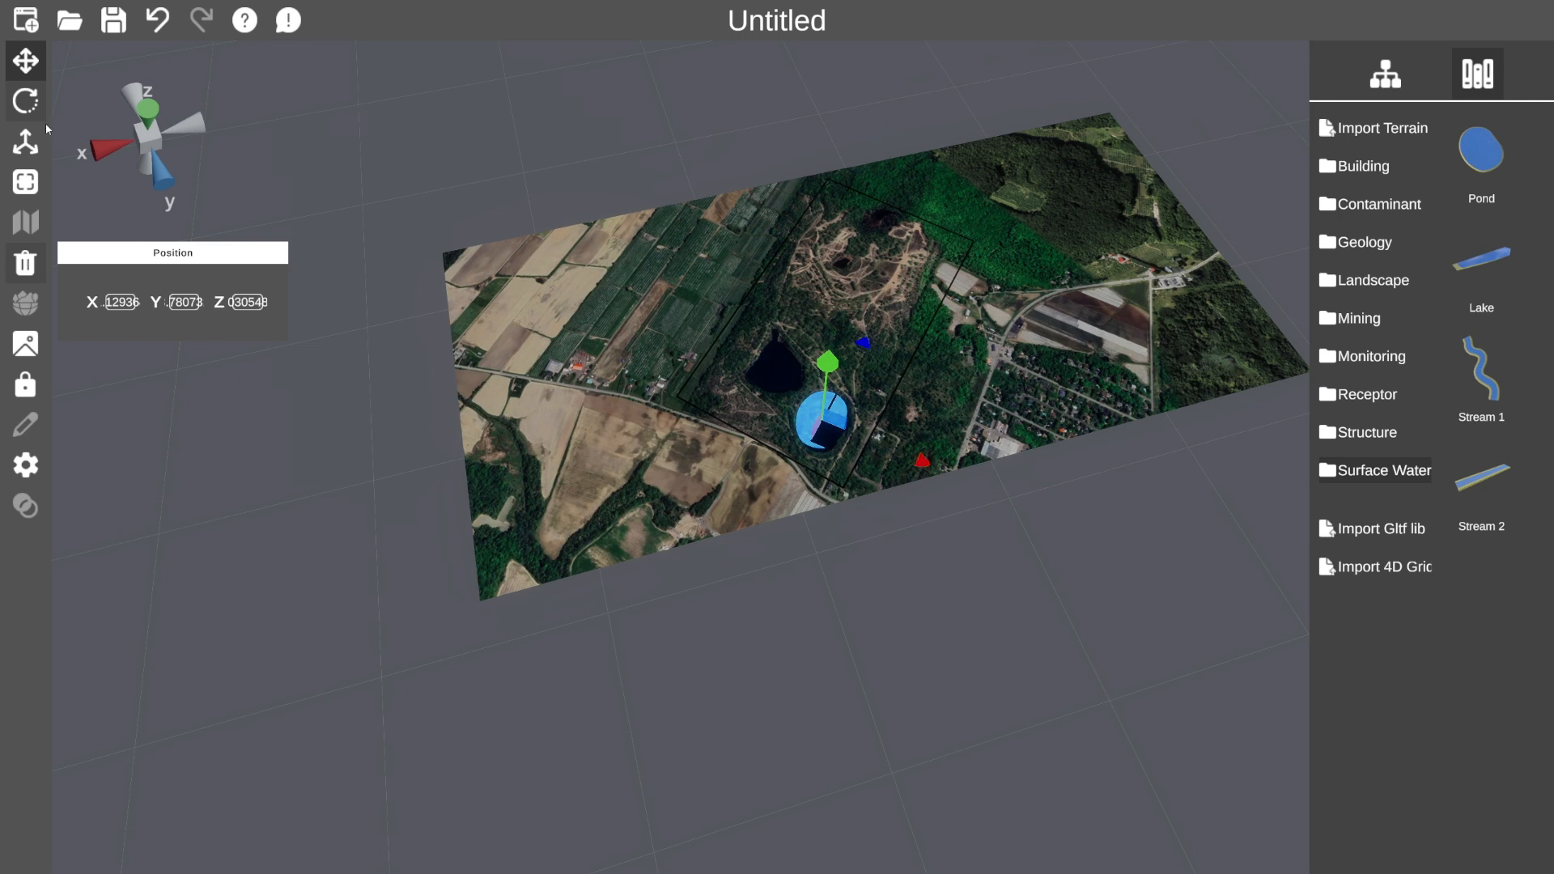
{"action": "left_click", "coordinate": [26, 64]}
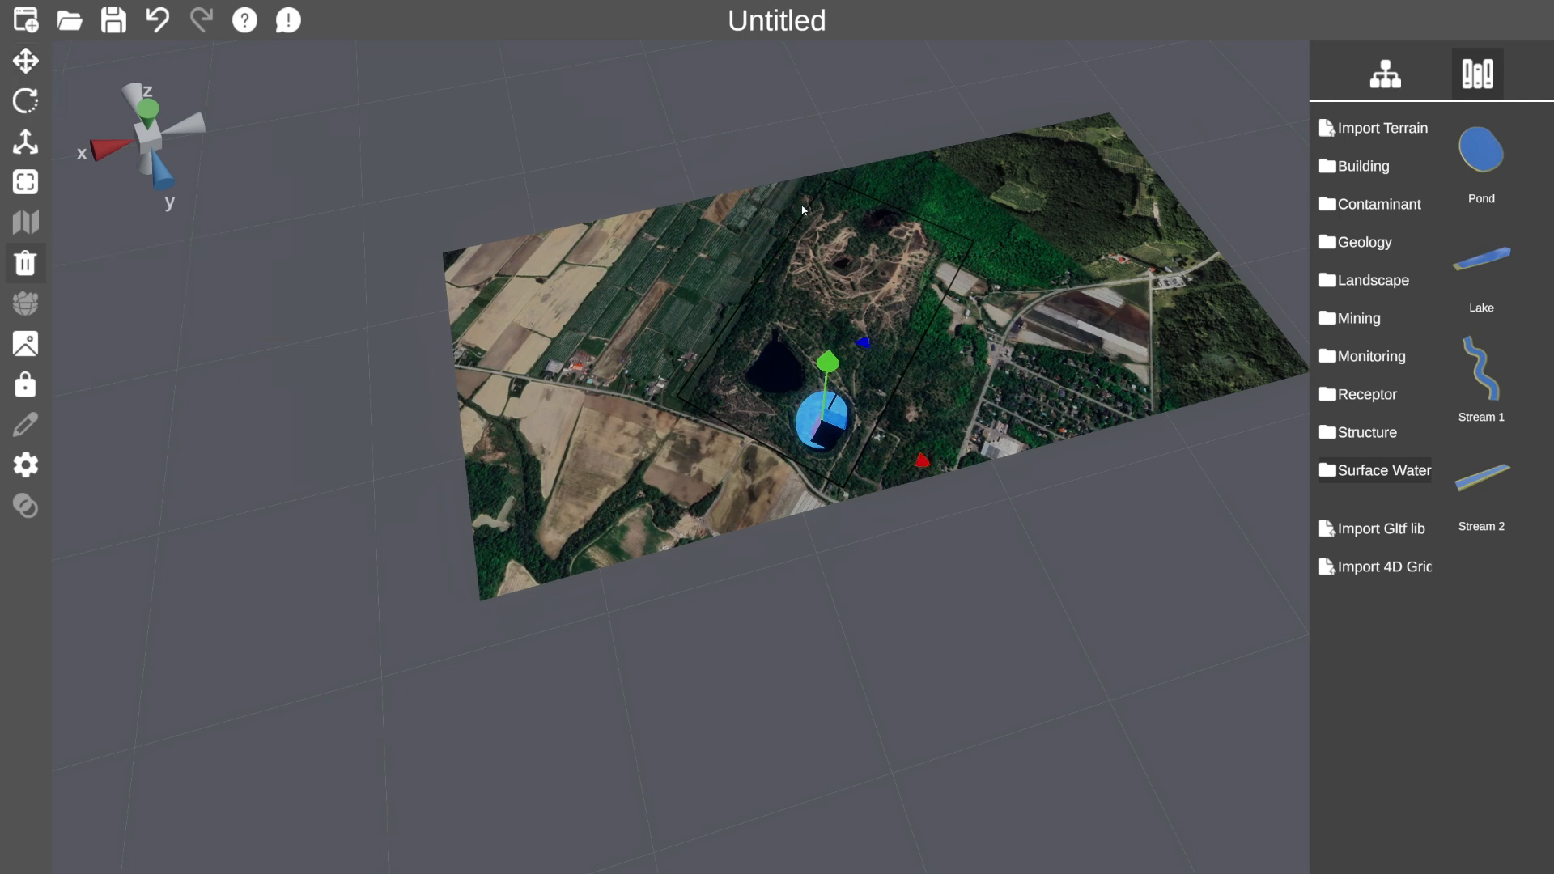
{"action": "left_click", "coordinate": [936, 364]}
{"action": "left_click_drag", "start_coordinate": [964, 507], "coordinate": [852, 497]}
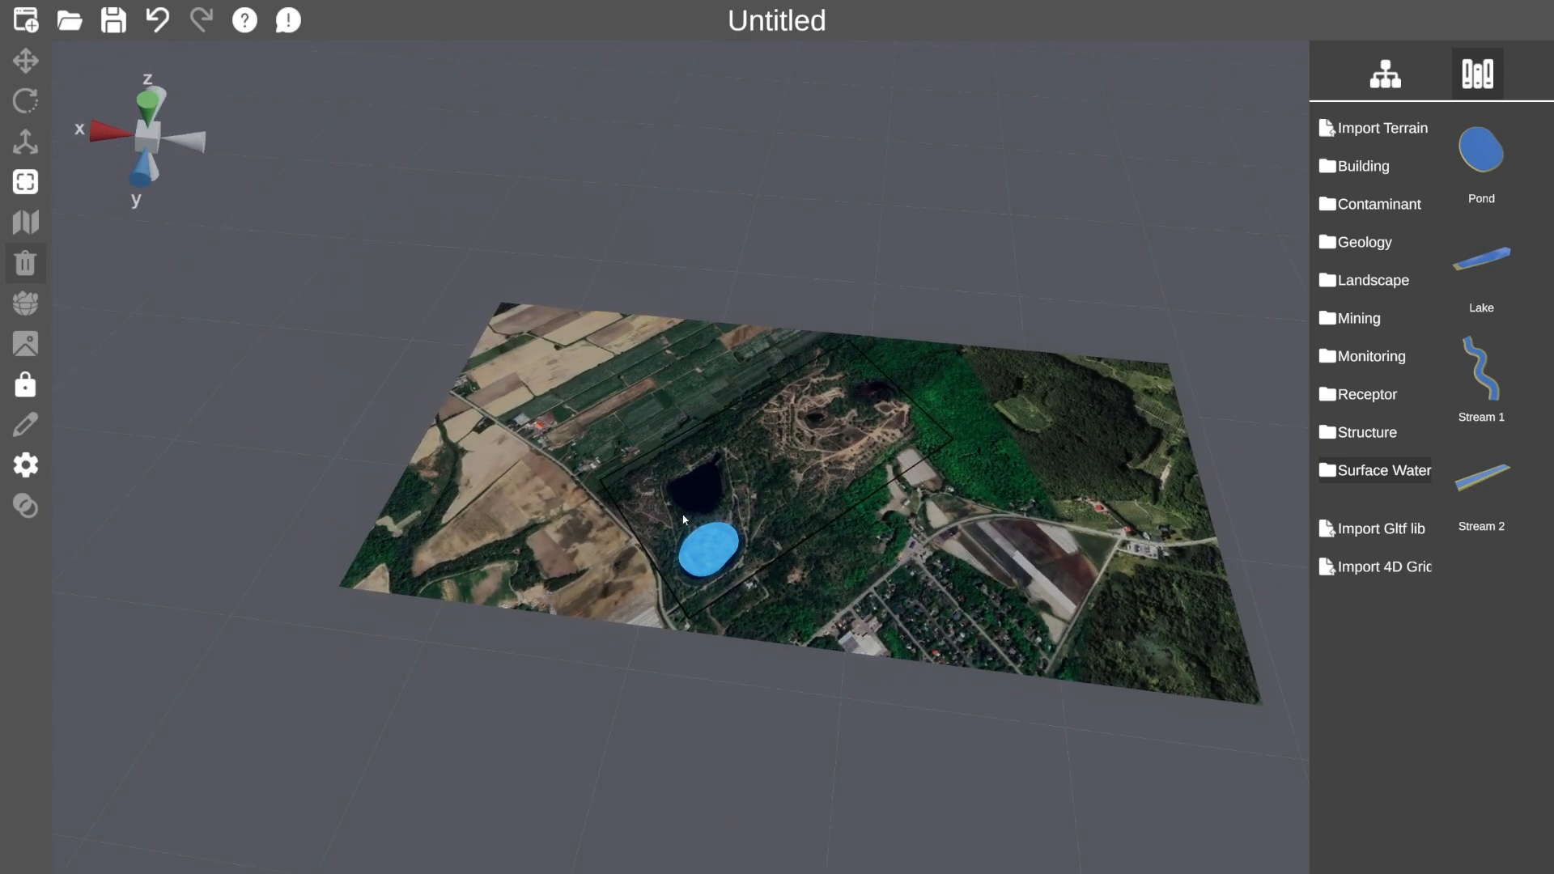
Drop a second Pond onto the terrain and raise it.
{"action": "left_click_drag", "start_coordinate": [851, 497], "coordinate": [1296, 571]}
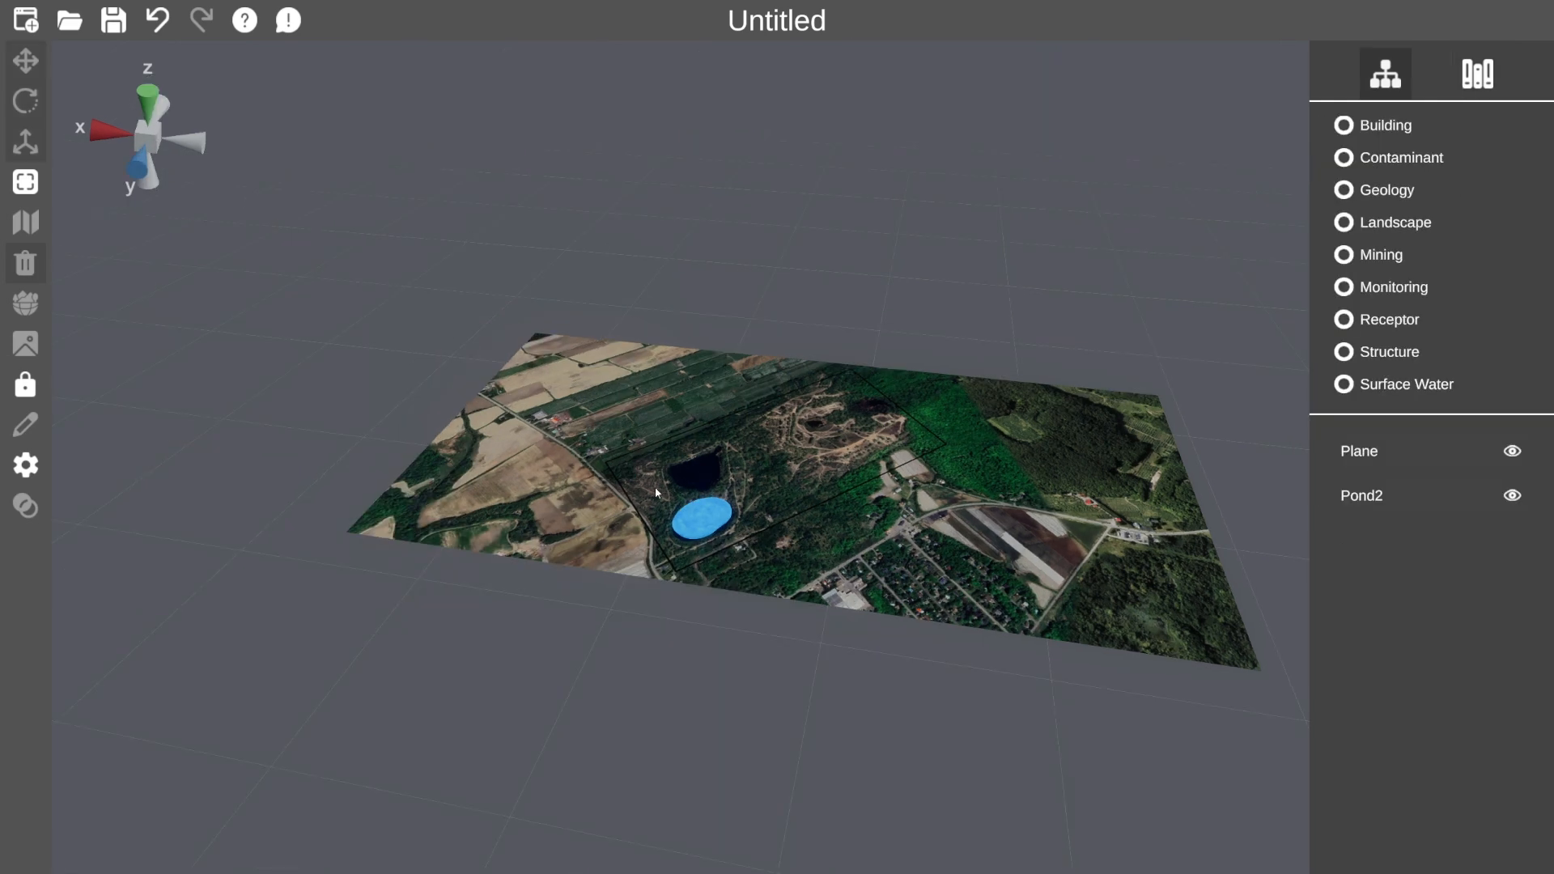
{"action": "left_click", "coordinate": [1478, 73]}
{"action": "left_click_drag", "start_coordinate": [1481, 150], "coordinate": [776, 437]}
{"action": "left_click", "coordinate": [25, 101]}
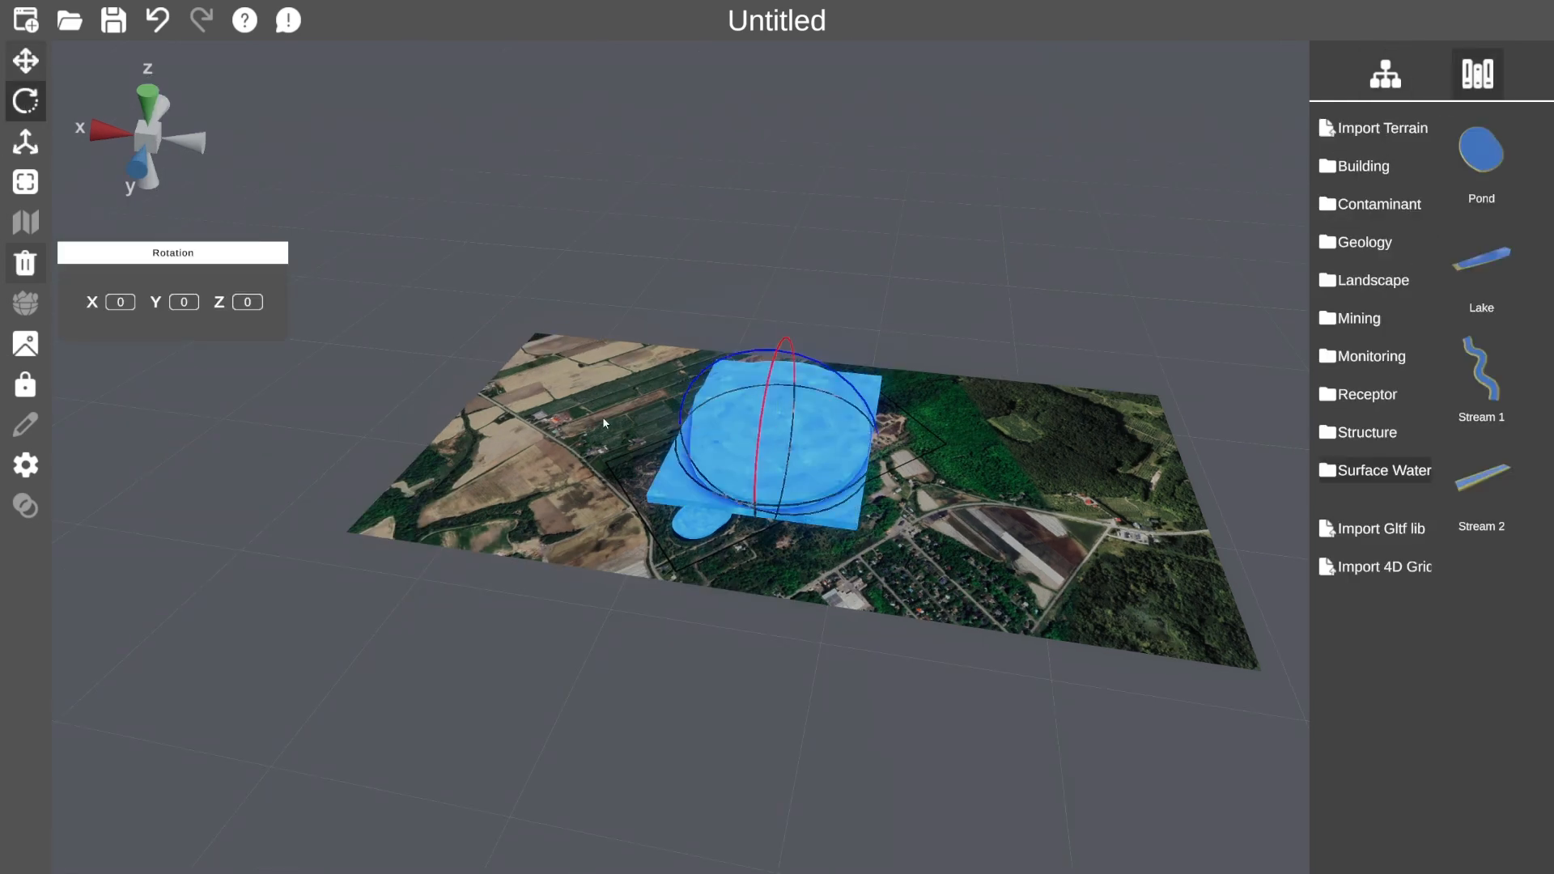
{"action": "left_click", "coordinate": [25, 60]}
{"action": "left_click_drag", "start_coordinate": [777, 348], "coordinate": [777, 319]}
Rotate and shrink the second pond, place it north of the first, and deselect.
{"action": "left_click", "coordinate": [25, 102]}
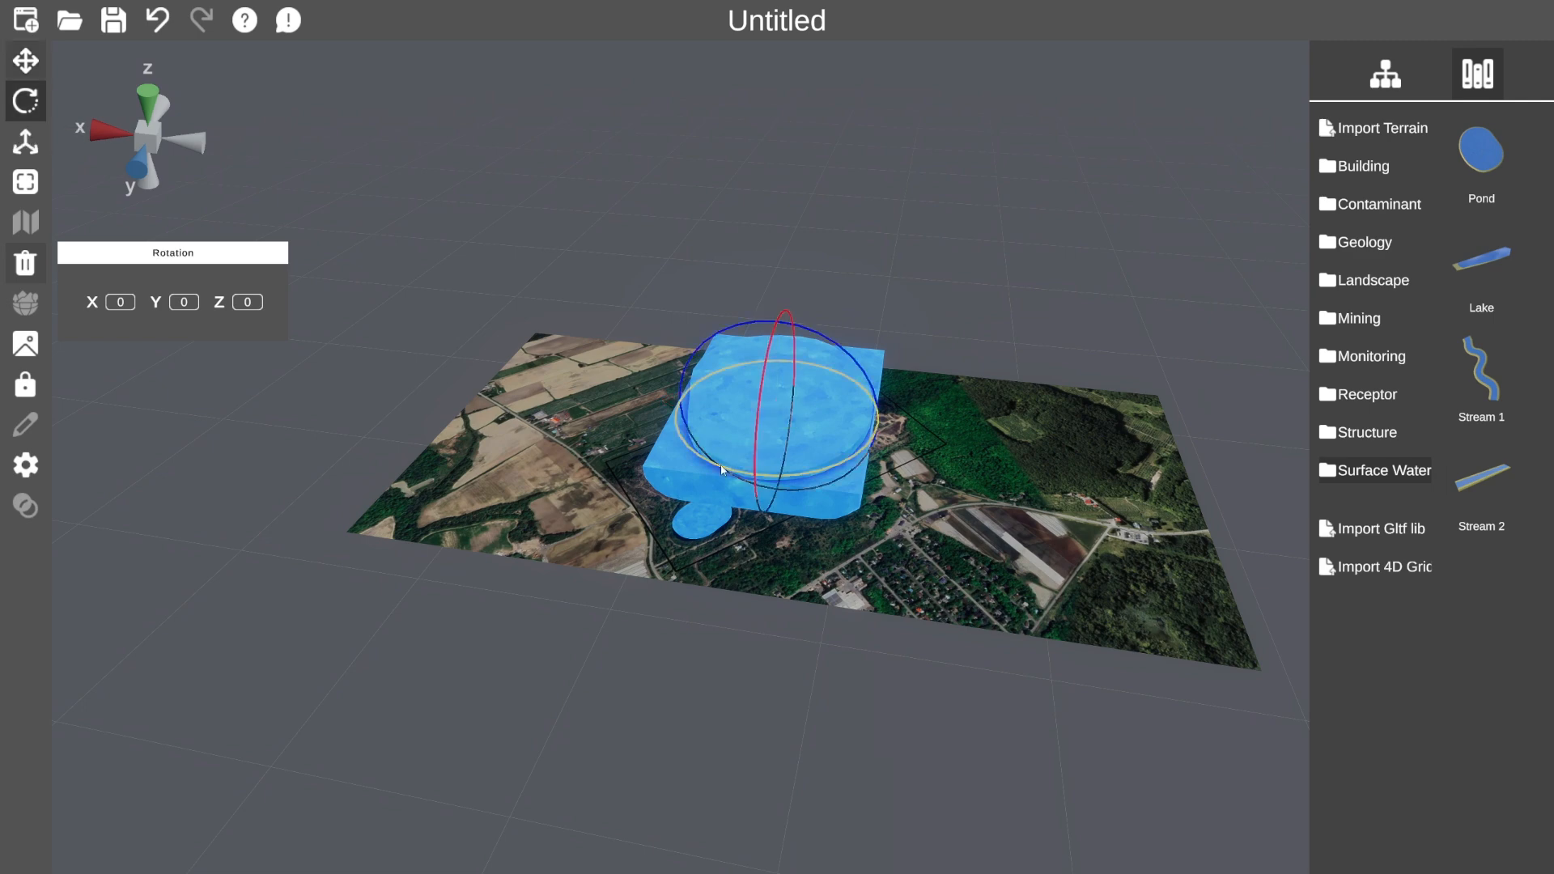
{"action": "left_click_drag", "start_coordinate": [858, 486], "coordinate": [895, 463]}
{"action": "left_click", "coordinate": [25, 142]}
{"action": "left_click_drag", "start_coordinate": [769, 424], "coordinate": [756, 431]}
{"action": "left_click", "coordinate": [25, 61]}
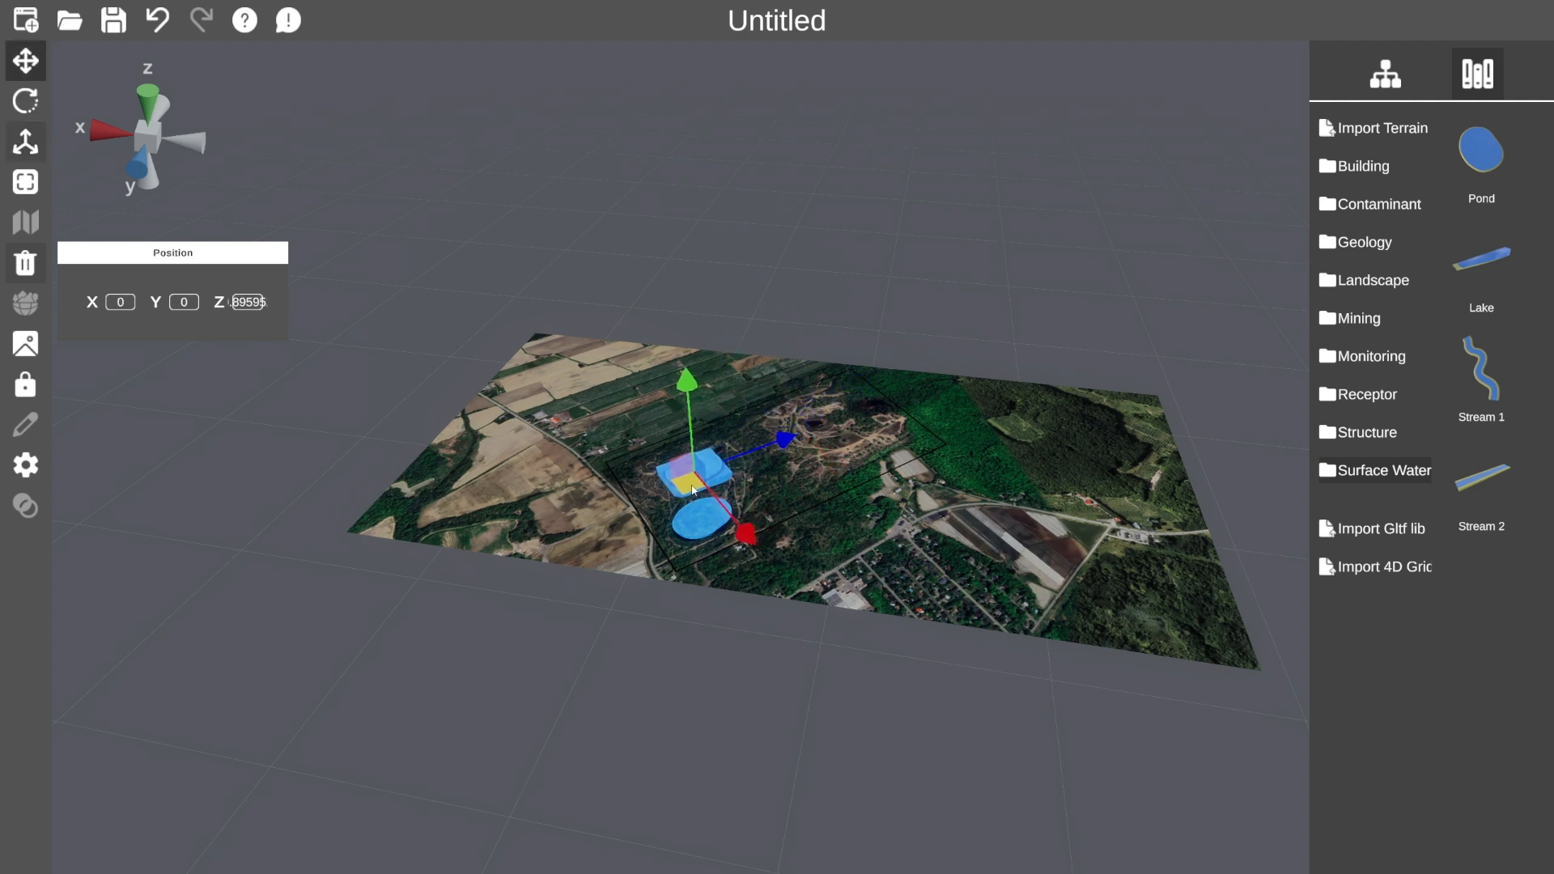
{"action": "left_click_drag", "start_coordinate": [690, 405], "coordinate": [827, 432]}
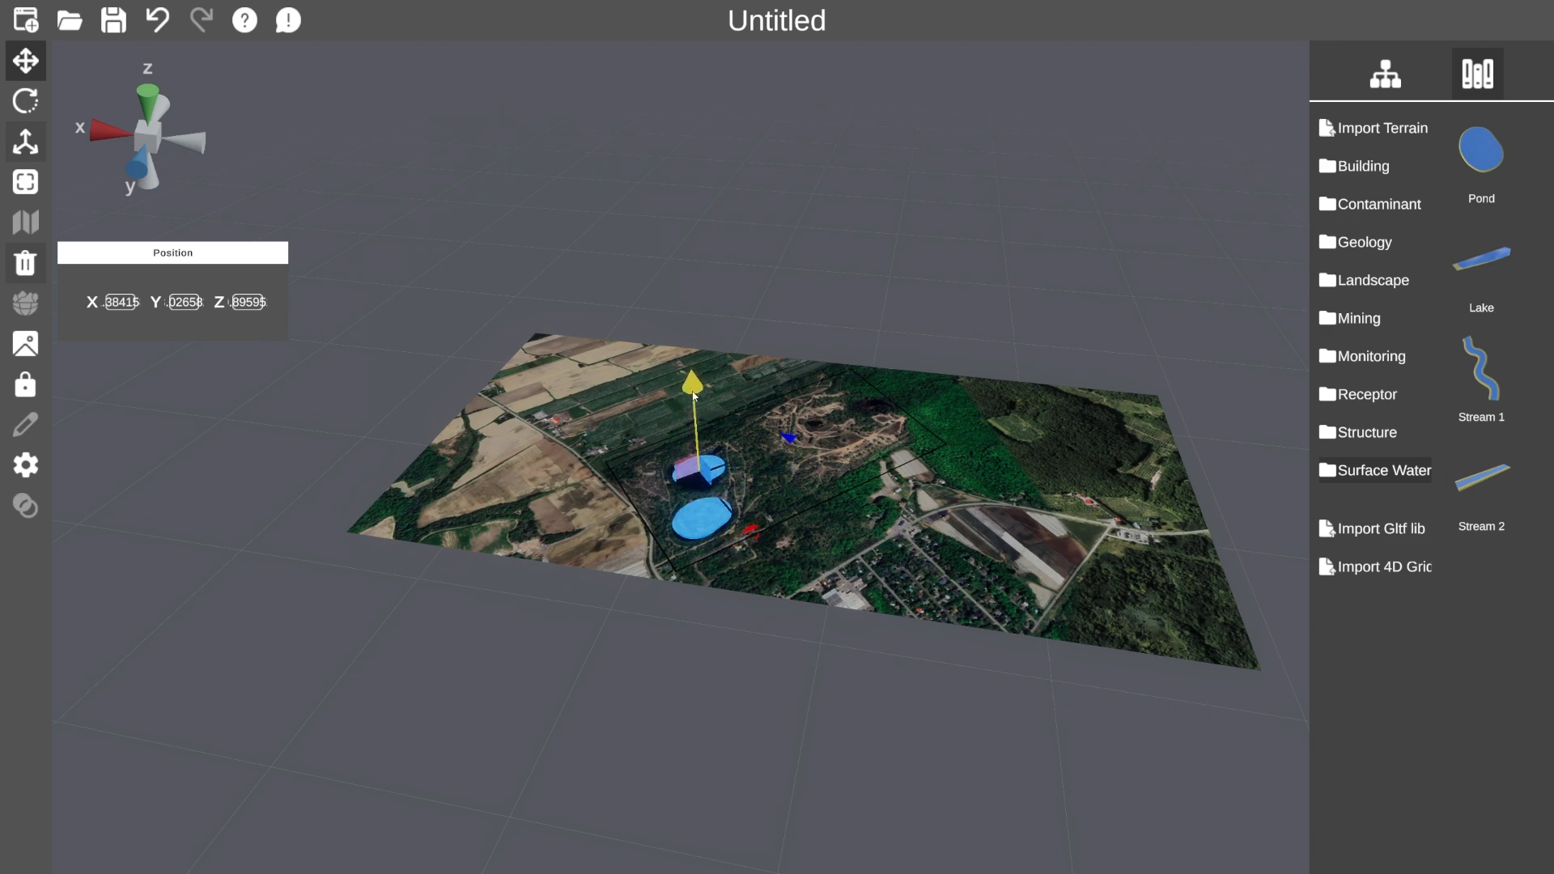
{"action": "left_click", "coordinate": [804, 333]}
{"action": "left_click_drag", "start_coordinate": [856, 561], "coordinate": [844, 588]}
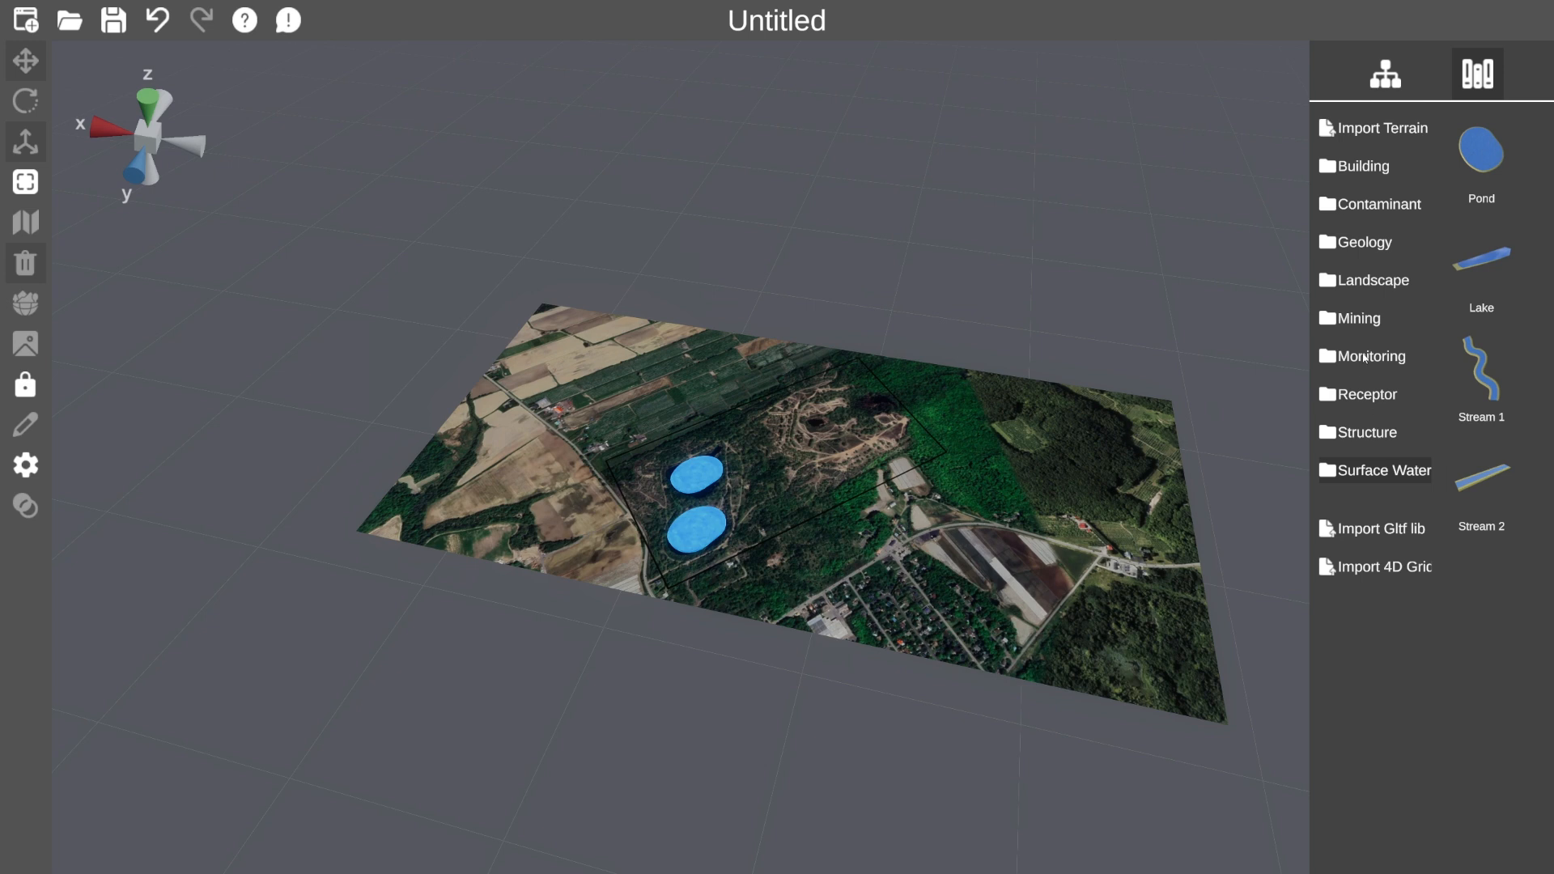
Add Waste Rock Pile 1 from Mining, shrink it and stretch its height.
{"action": "left_click", "coordinate": [1362, 319]}
{"action": "scroll", "coordinate": [1507, 408], "scroll_direction": "down", "scroll_amount": 2}
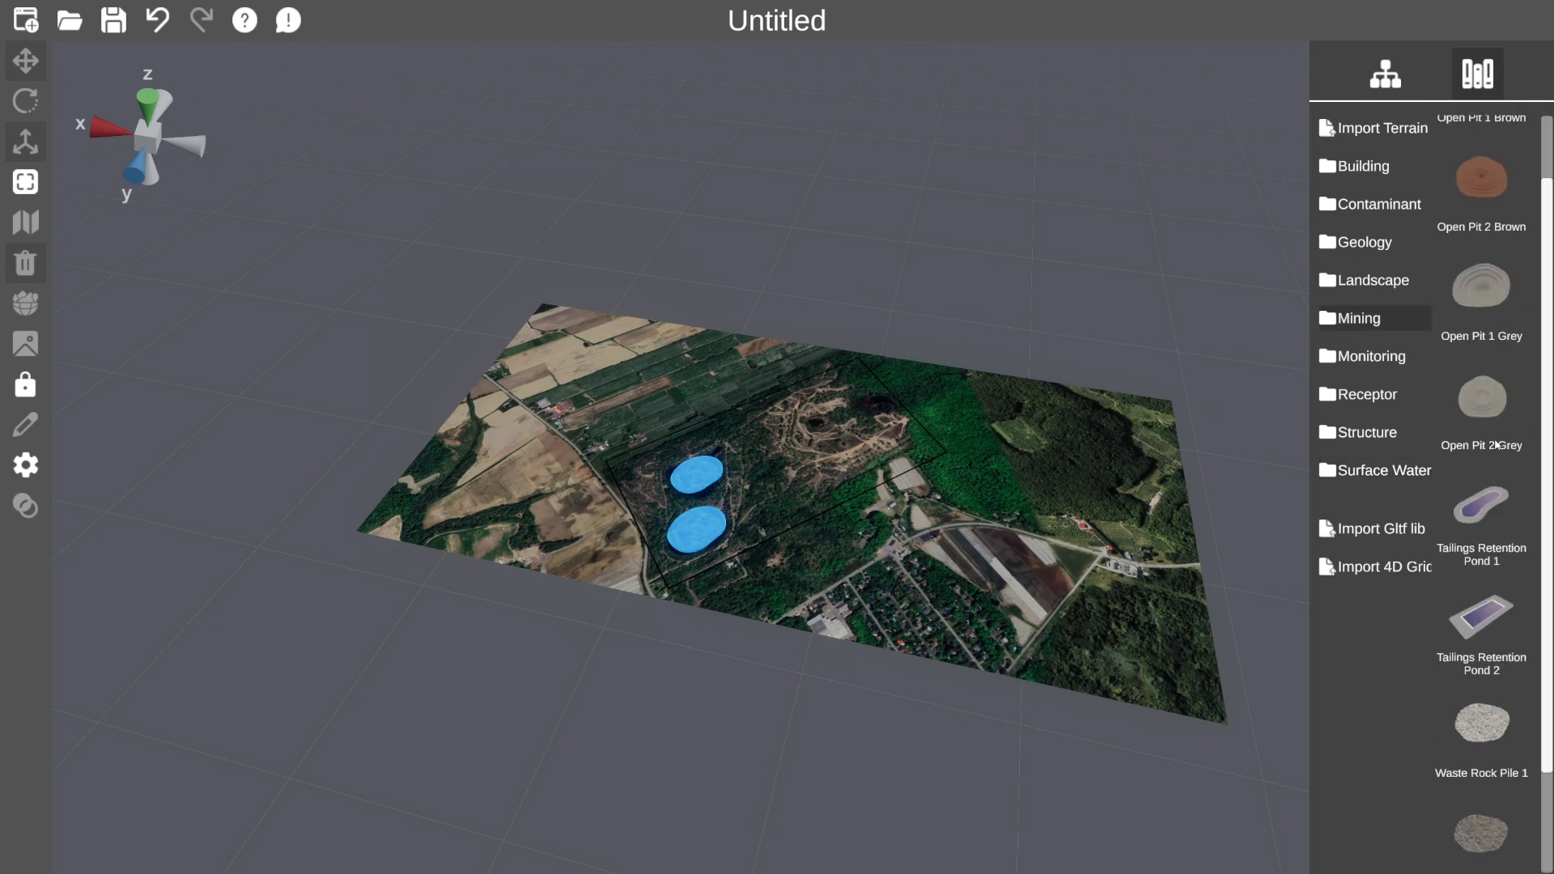
{"action": "left_click", "coordinate": [1487, 733]}
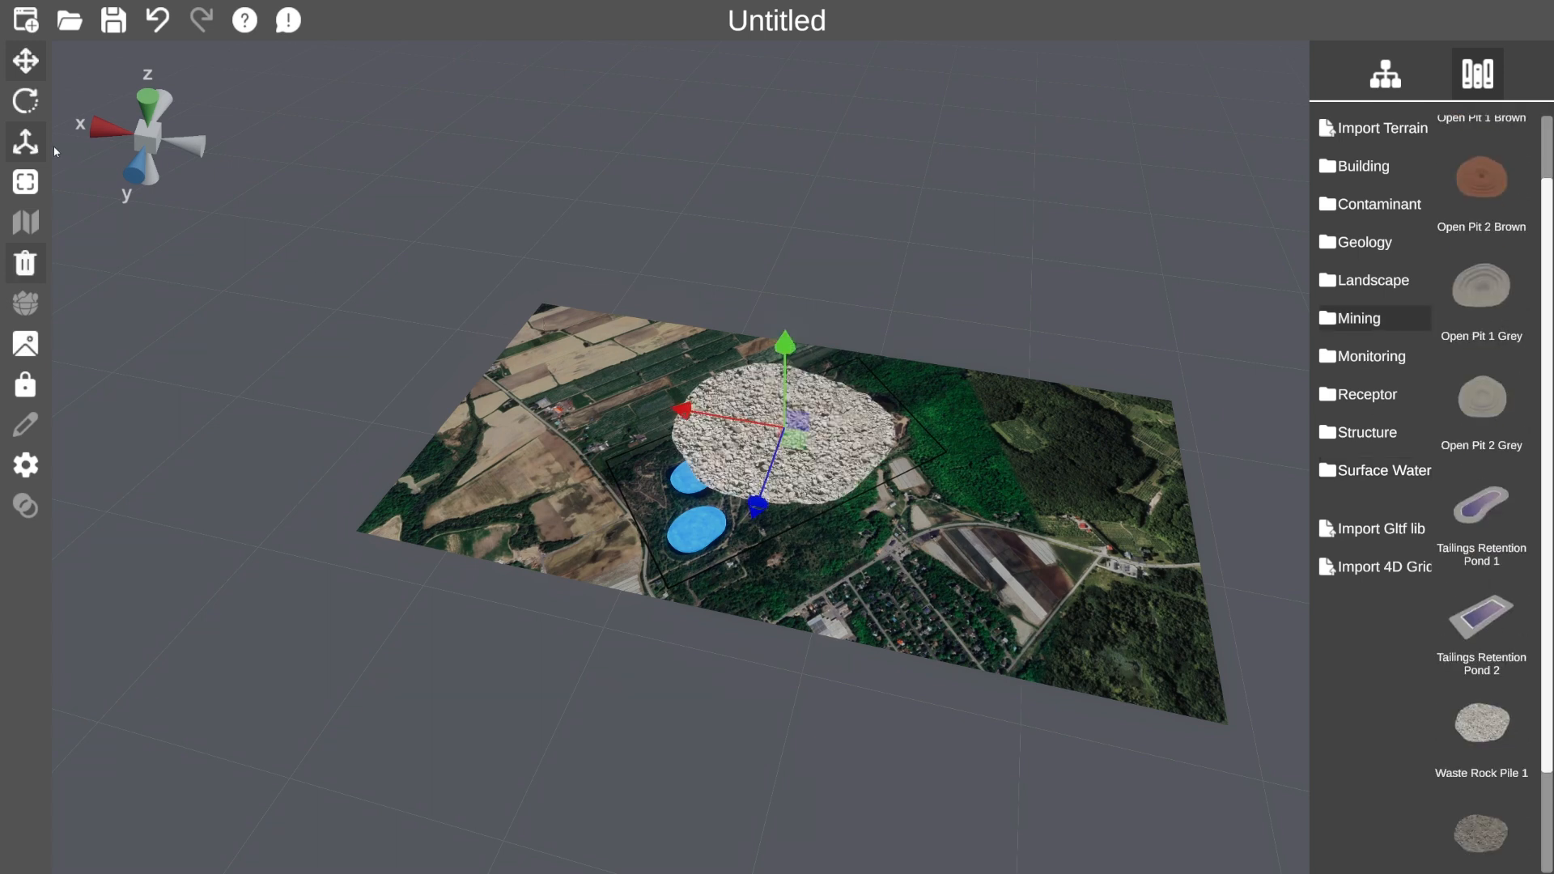
{"action": "left_click", "coordinate": [26, 143]}
{"action": "left_click_drag", "start_coordinate": [788, 438], "coordinate": [774, 430]}
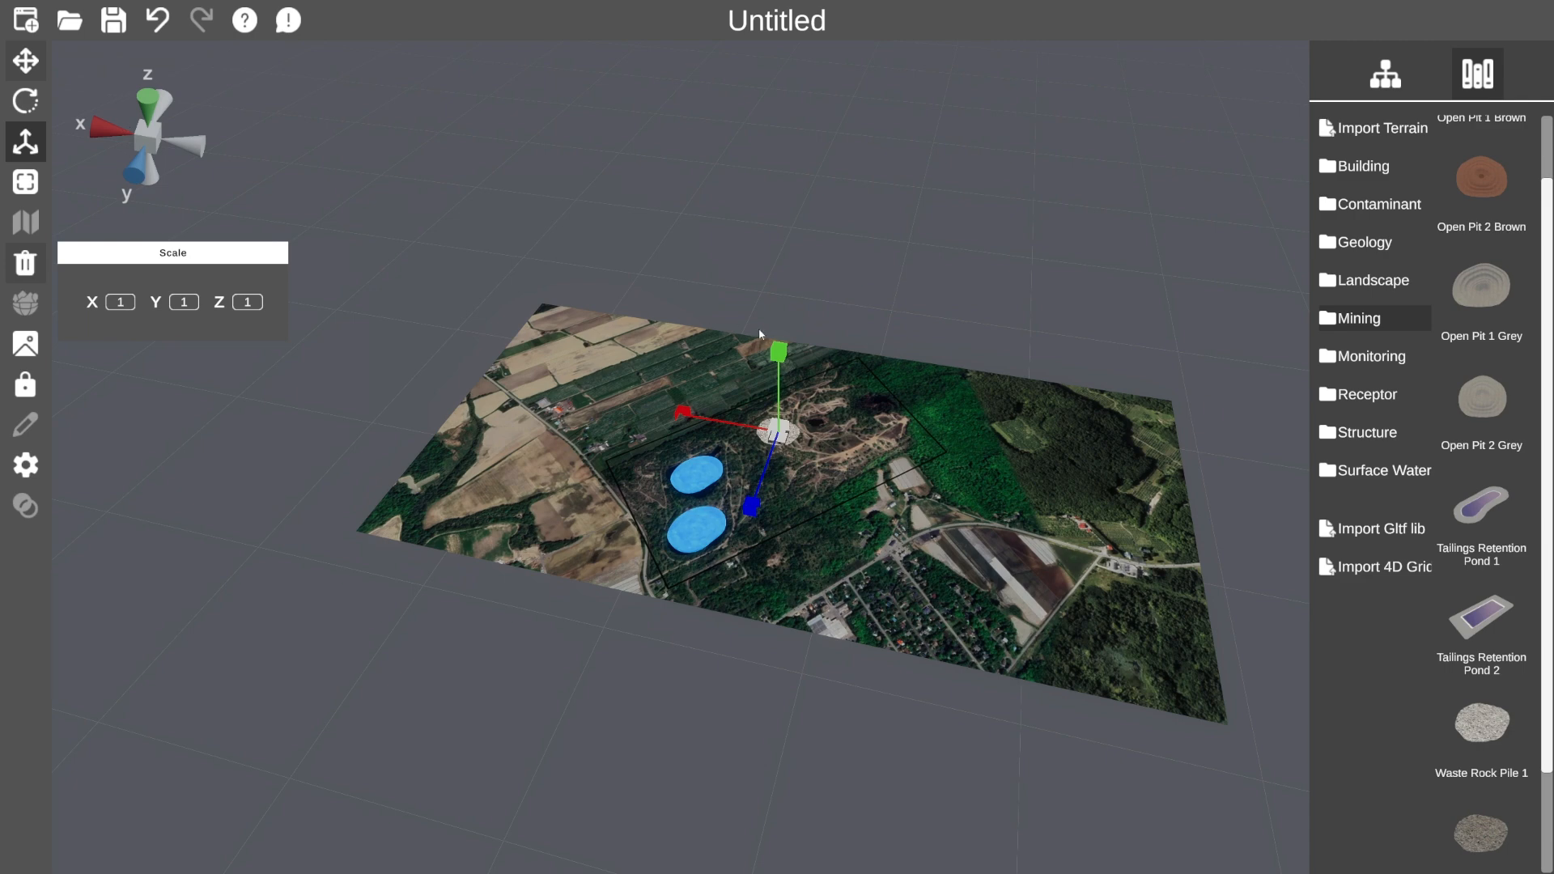
{"action": "left_click_drag", "start_coordinate": [779, 351], "coordinate": [791, 272]}
{"action": "left_click_drag", "start_coordinate": [791, 143], "coordinate": [790, 143]}
Place the rock pile just west of the upper pond, partly sunk into the terrain.
{"action": "left_click", "coordinate": [25, 62]}
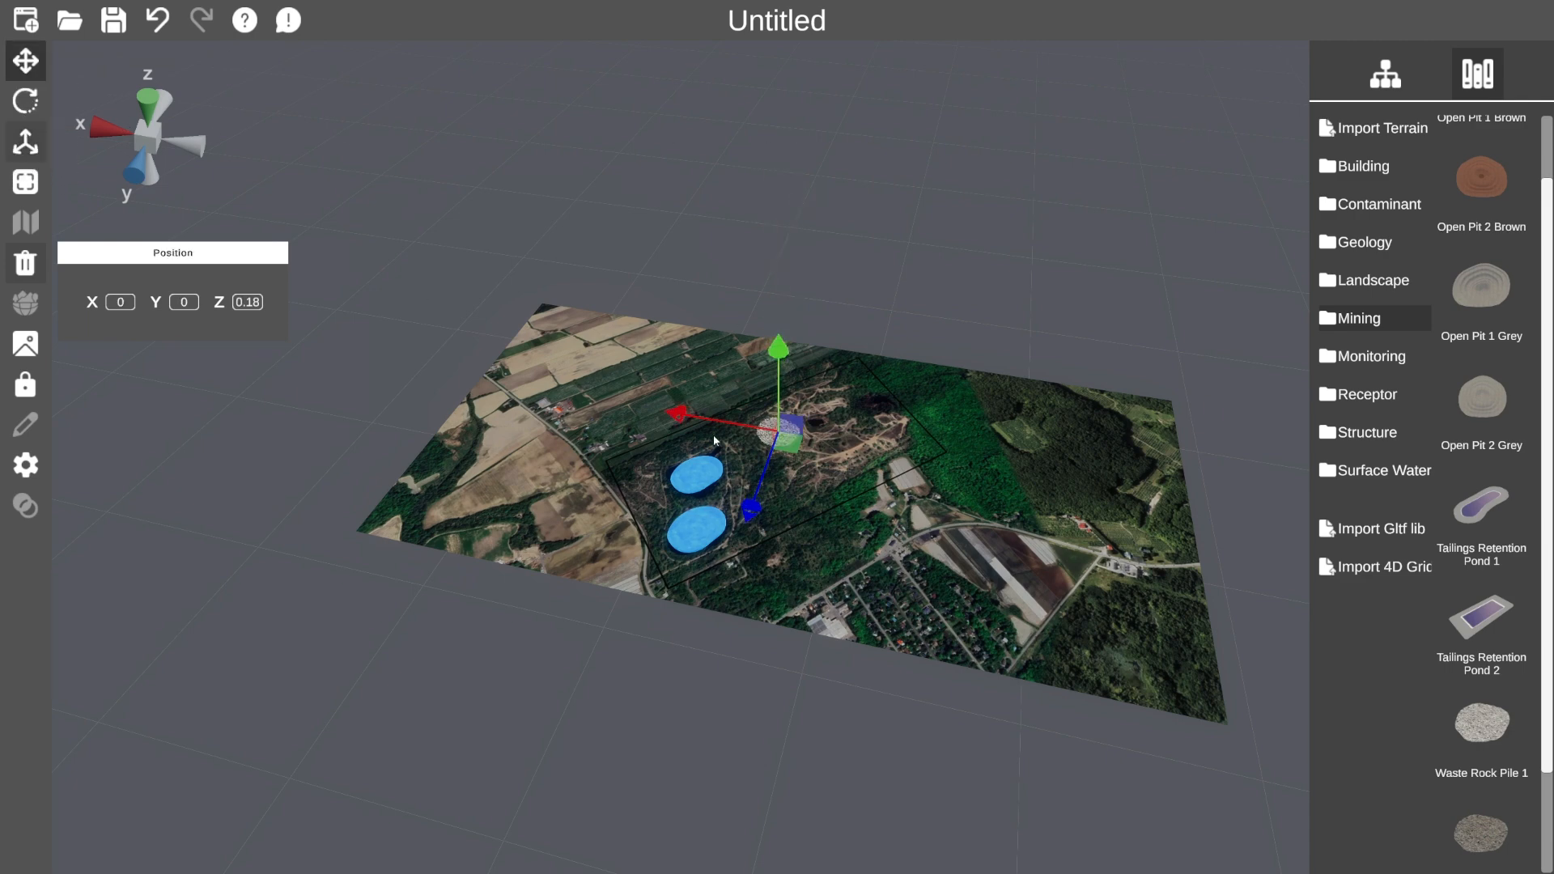
{"action": "scroll", "coordinate": [778, 429], "scroll_direction": "up", "scroll_amount": 5}
{"action": "left_click_drag", "start_coordinate": [769, 447], "coordinate": [429, 543]}
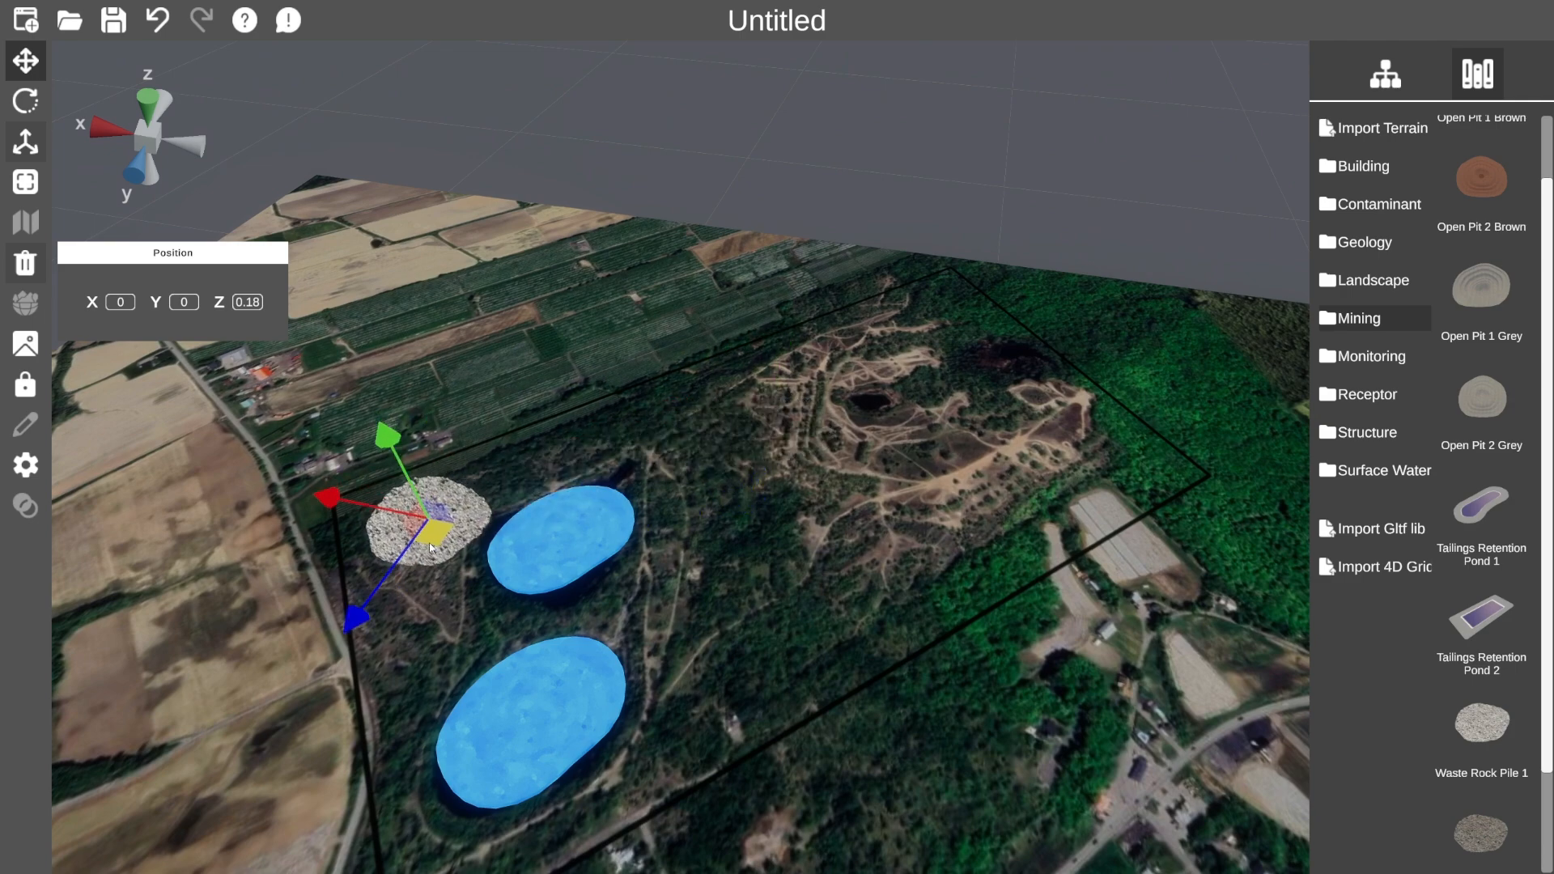
{"action": "middle_click_drag", "start_coordinate": [429, 542], "coordinate": [691, 289]}
{"action": "left_click_drag", "start_coordinate": [778, 333], "coordinate": [774, 348]}
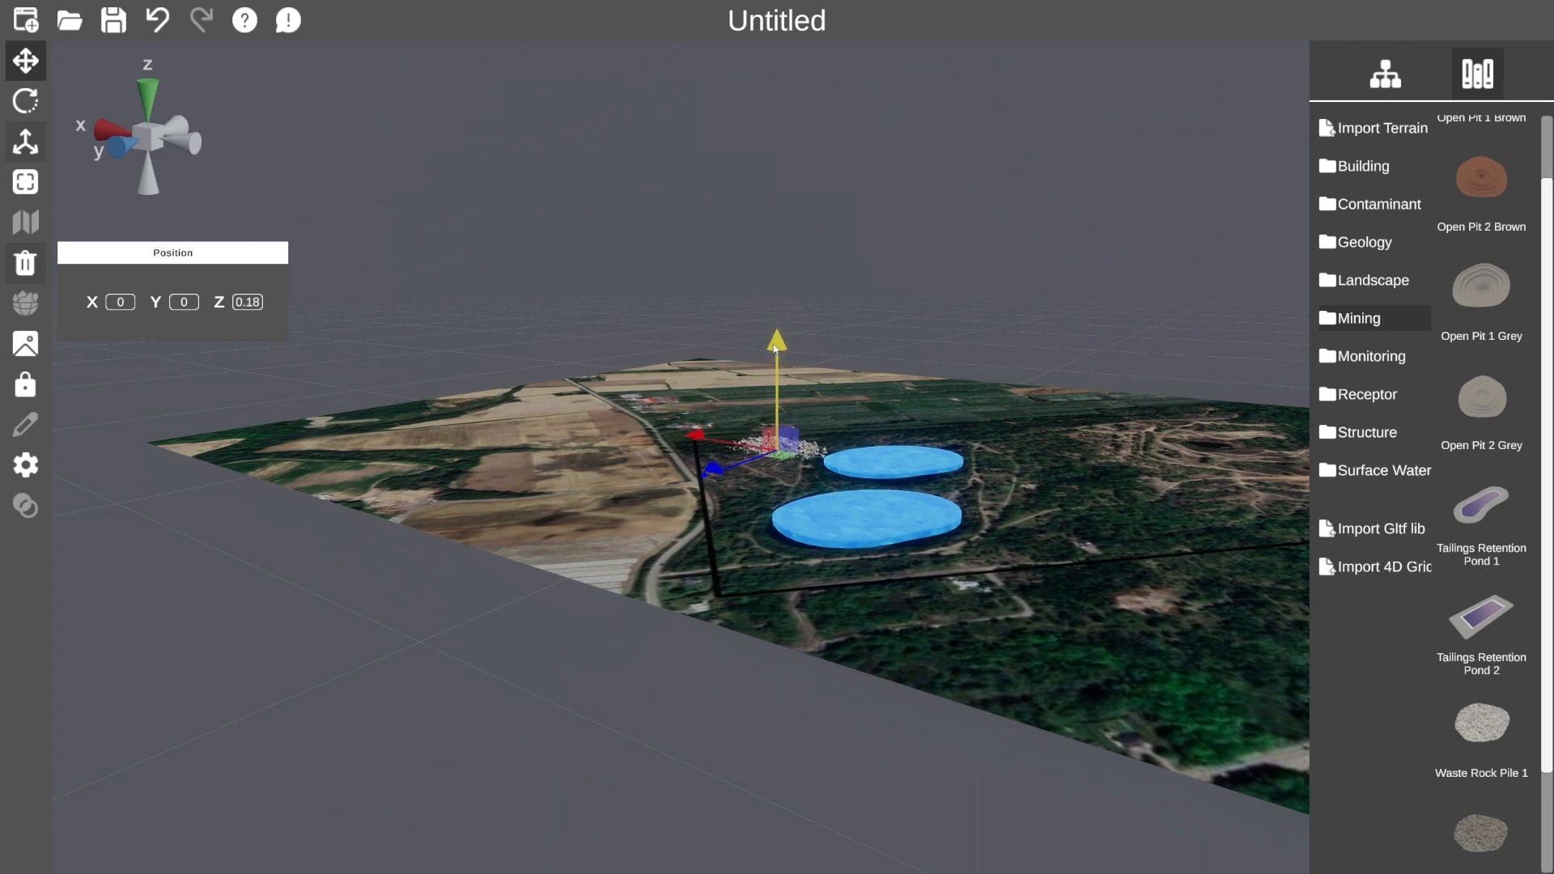
{"action": "left_click", "coordinate": [25, 63]}
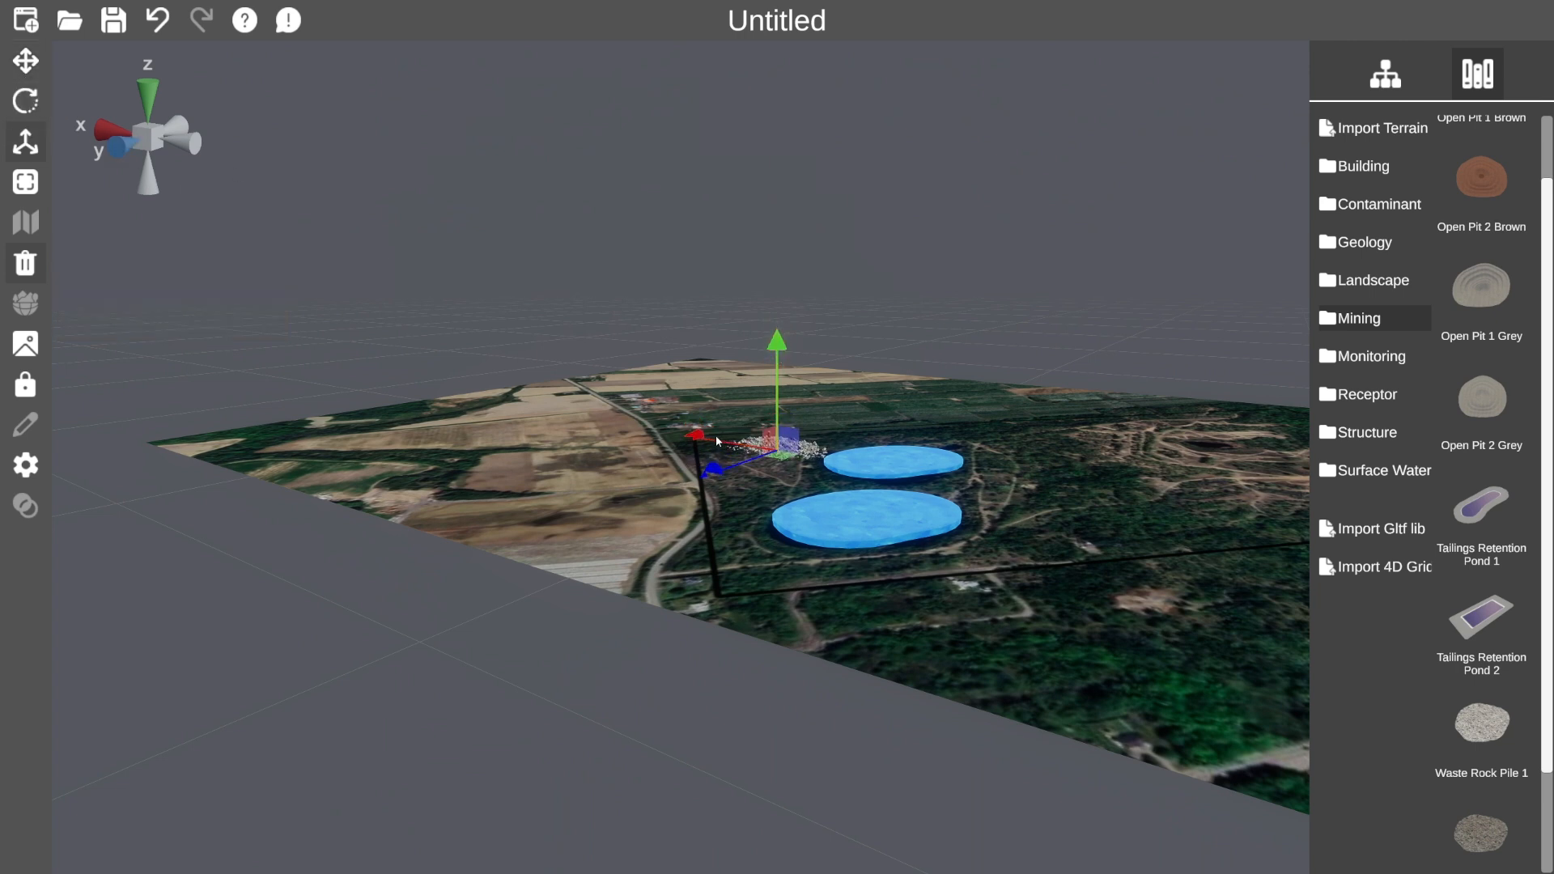
{"action": "middle_click_drag", "start_coordinate": [692, 434], "coordinate": [943, 536]}
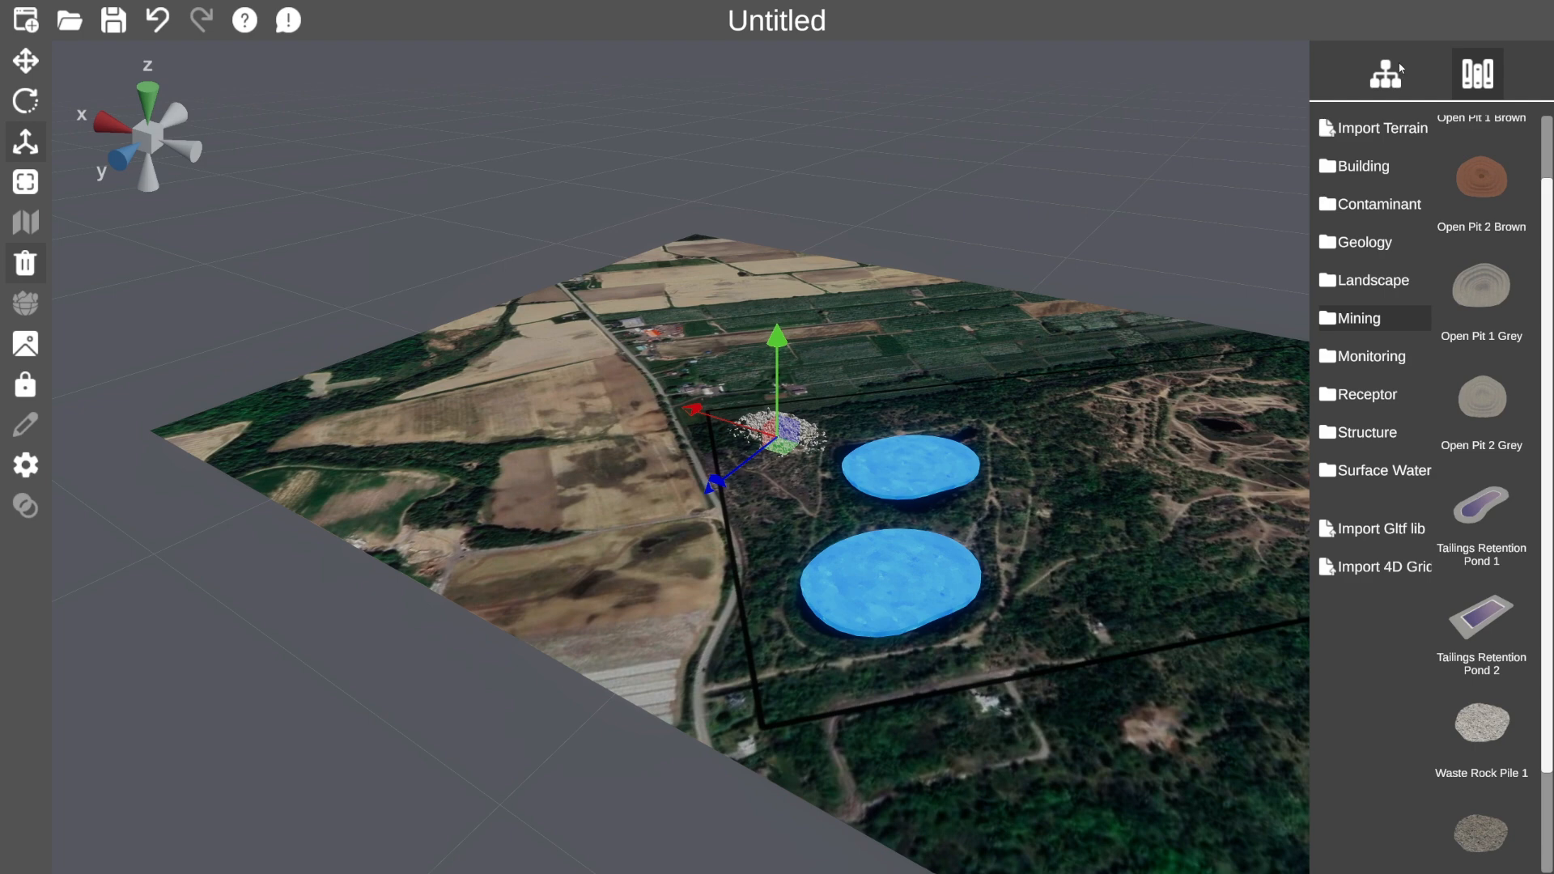
{"action": "left_click", "coordinate": [1384, 207]}
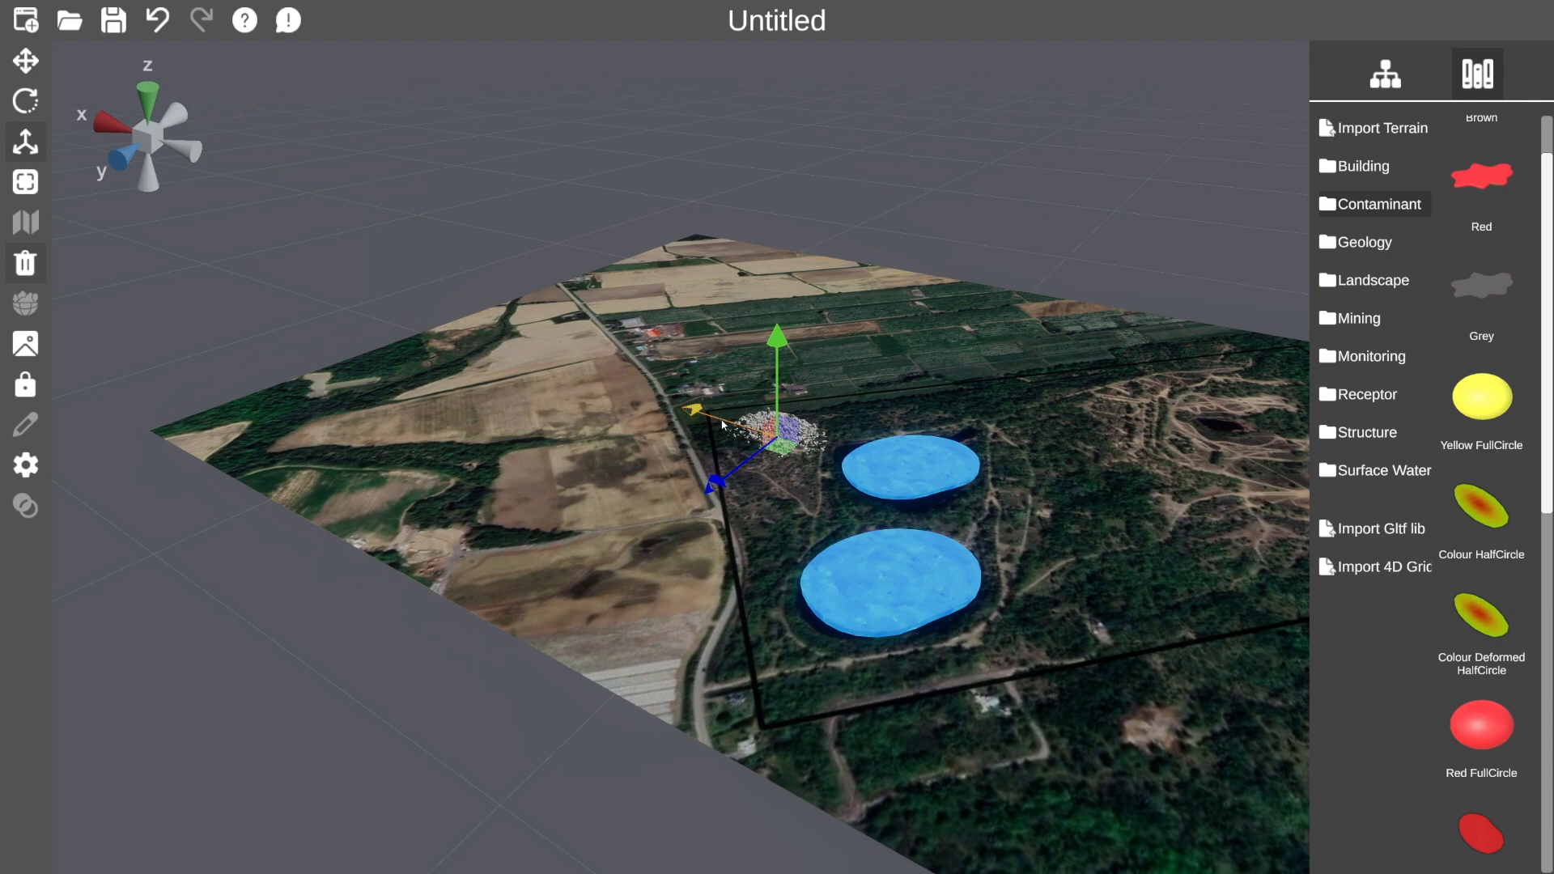
Add the Full Red contaminant plume and shrink it to about 40%.
{"action": "left_click_drag", "start_coordinate": [740, 424], "coordinate": [1298, 296]}
{"action": "scroll", "coordinate": [1482, 429], "scroll_direction": "down", "scroll_amount": 8}
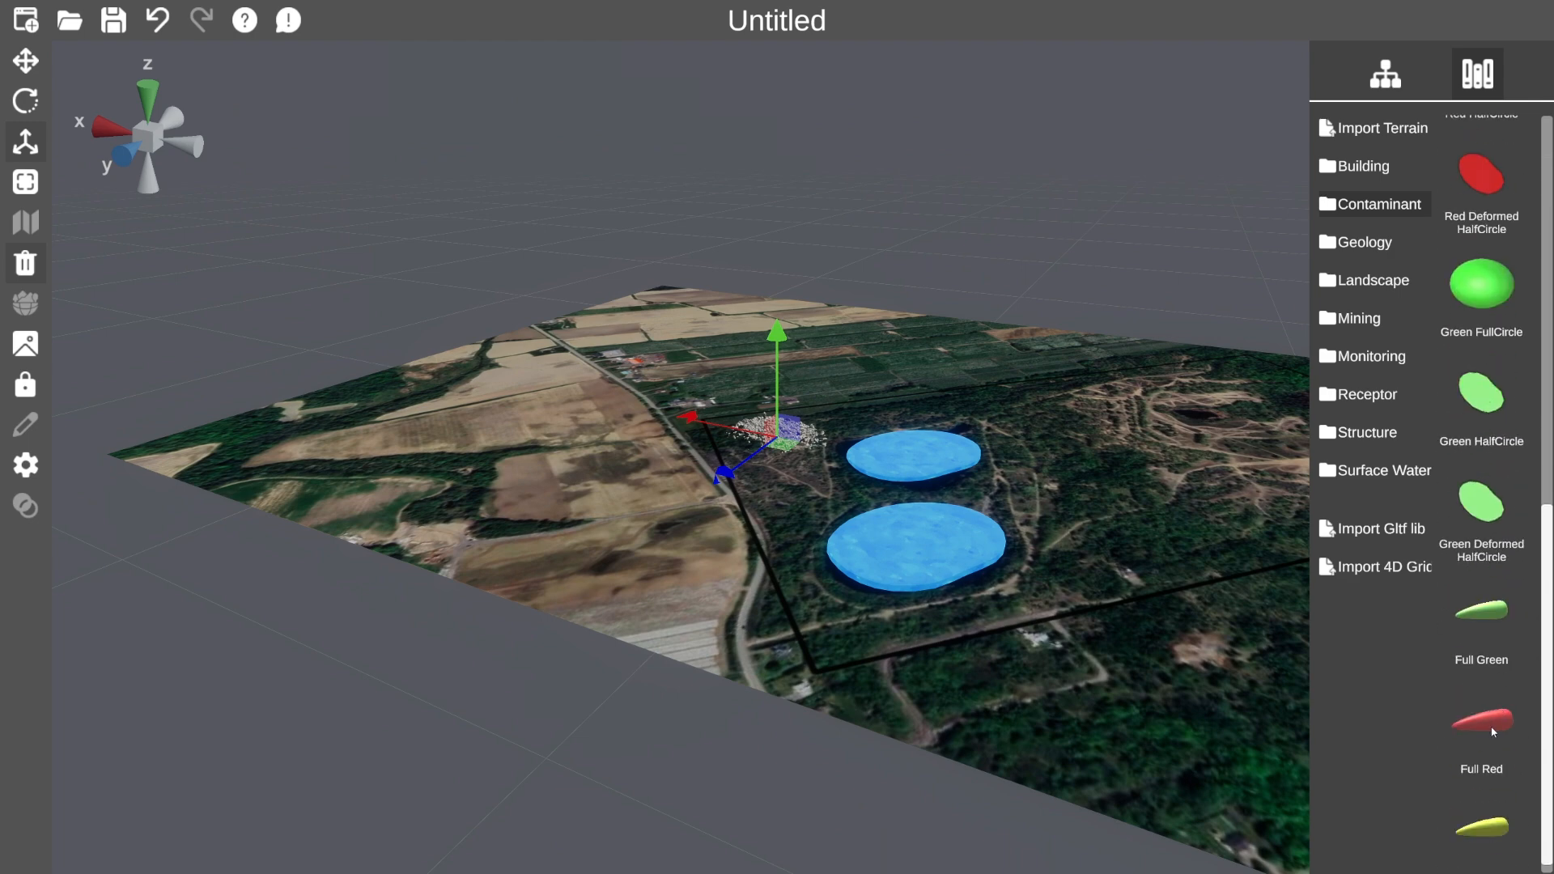
{"action": "left_click", "coordinate": [1493, 733]}
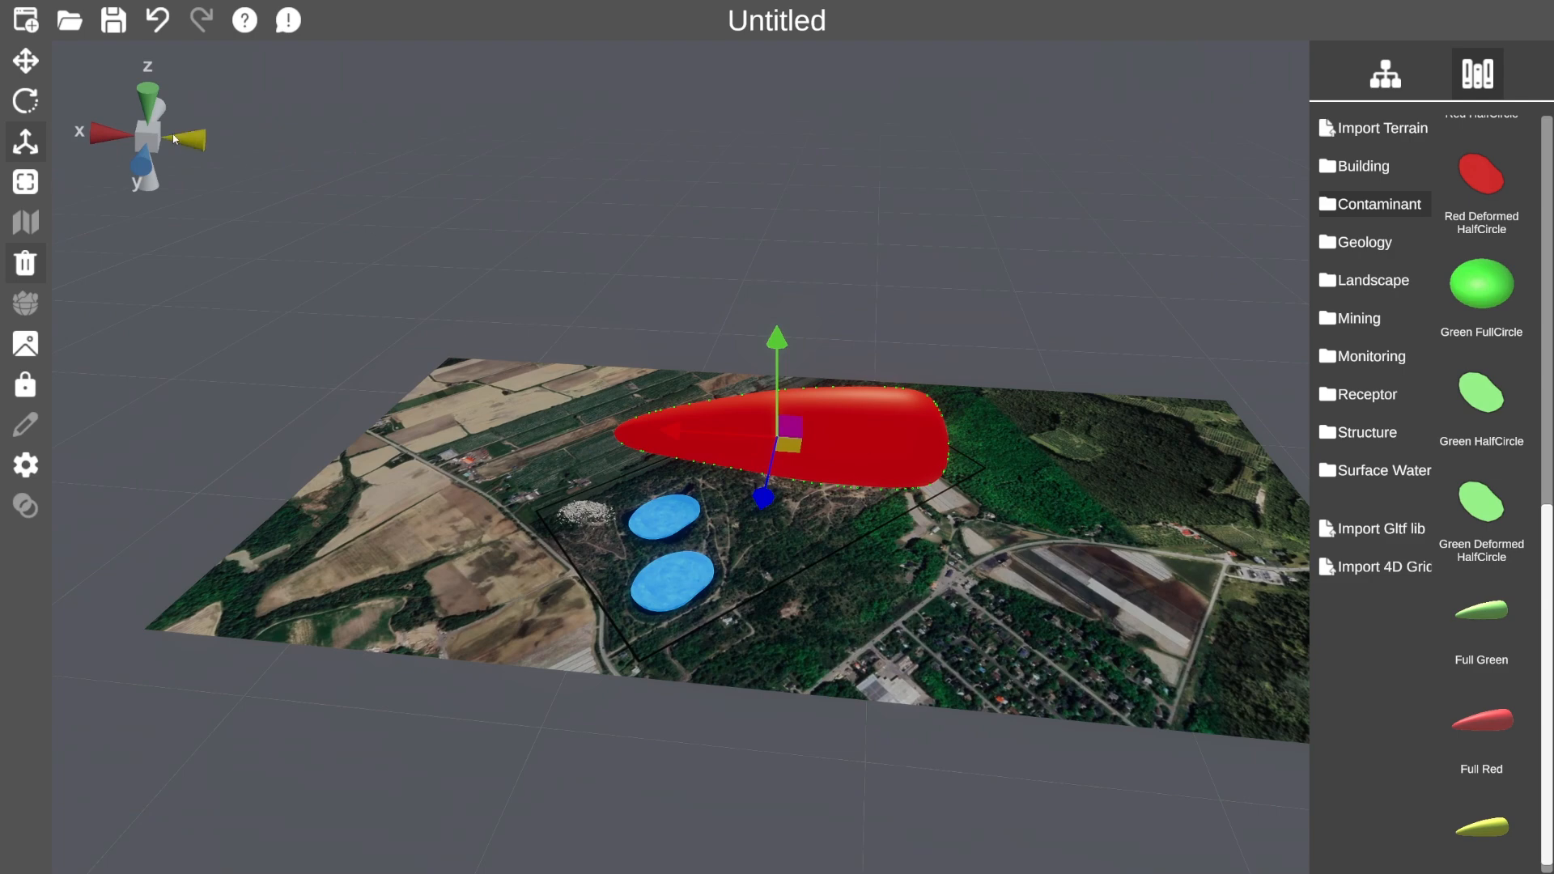
{"action": "left_click", "coordinate": [25, 141]}
{"action": "mouse_move", "coordinate": [766, 478]}
{"action": "left_mouse_down"}
{"action": "mouse_move", "coordinate": [747, 424]}
{"action": "mouse_move", "coordinate": [759, 463]}
{"action": "left_mouse_up"}
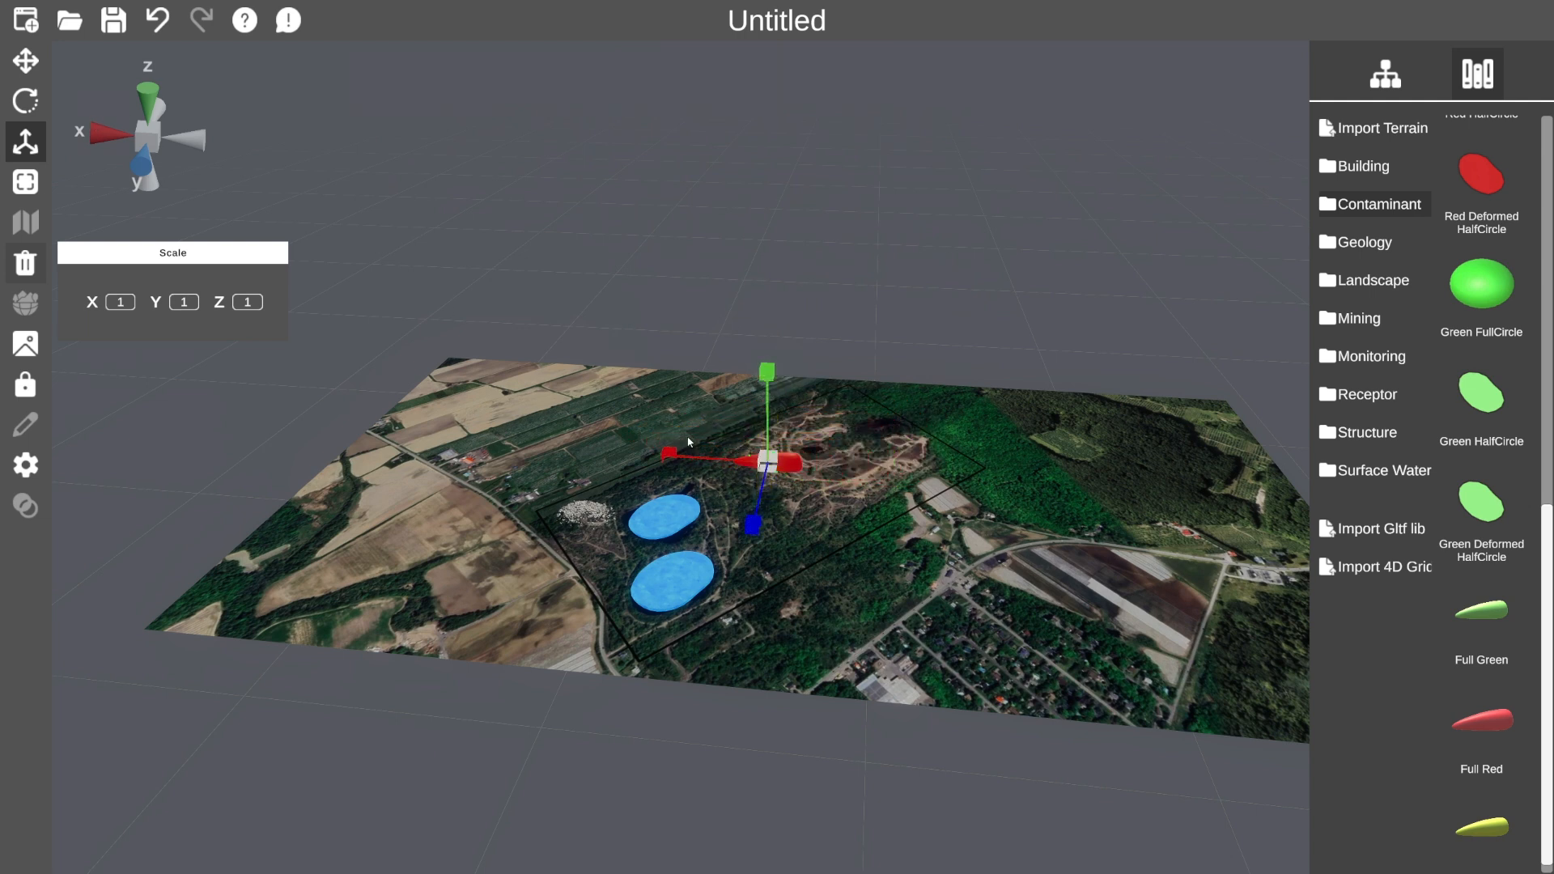
{"action": "left_click_drag", "start_coordinate": [765, 460], "coordinate": [768, 467]}
Turn the red plume and move it beside the upper blue pond.
{"action": "left_click", "coordinate": [32, 76]}
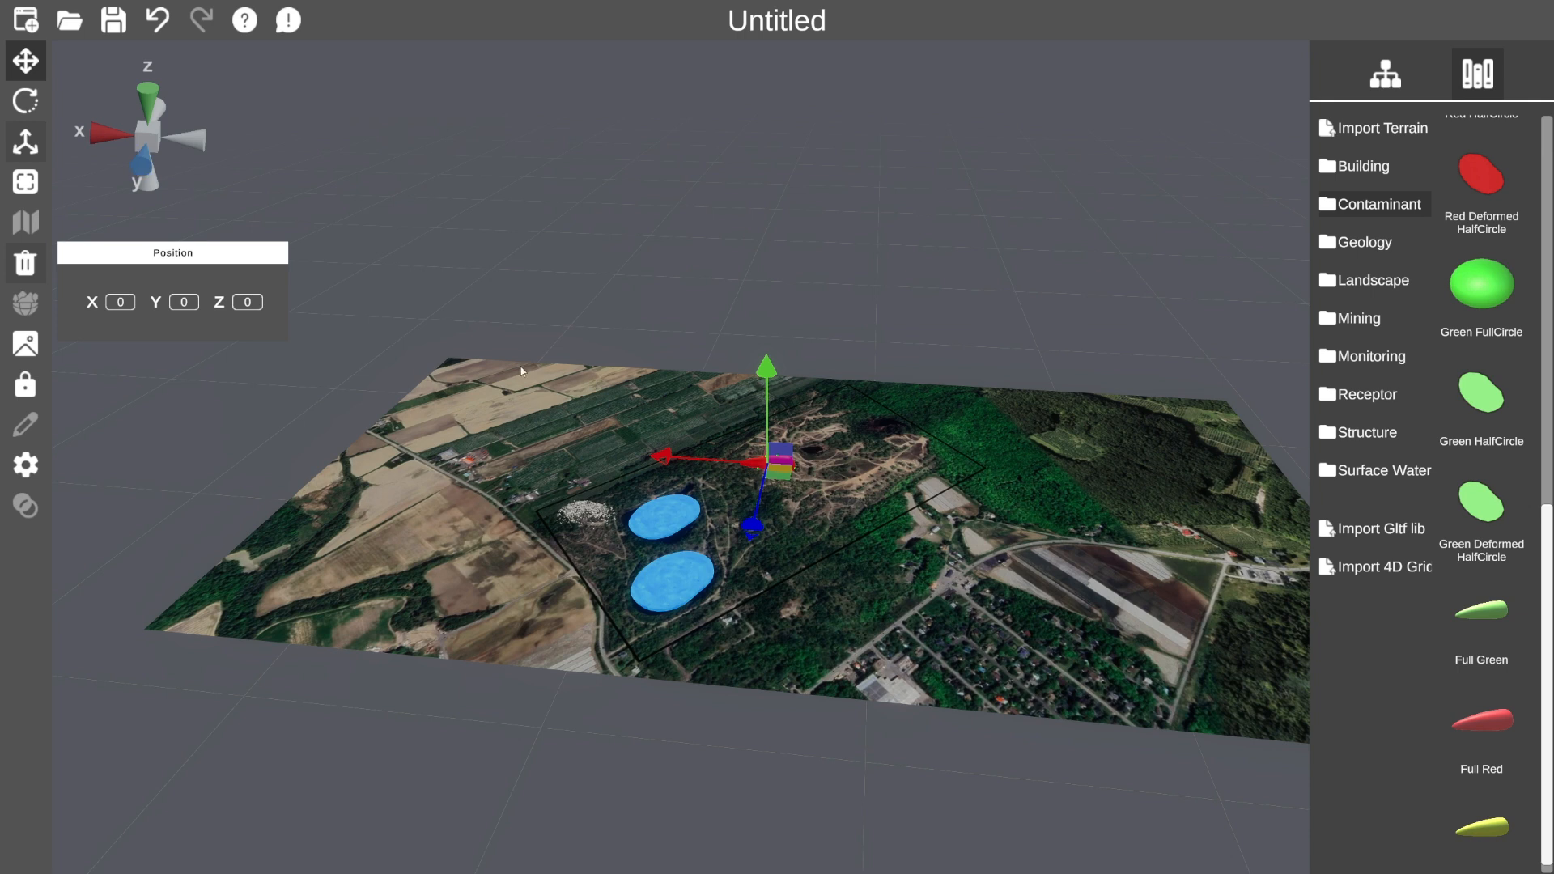
{"action": "left_click", "coordinate": [25, 100]}
{"action": "left_click_drag", "start_coordinate": [828, 514], "coordinate": [614, 544]}
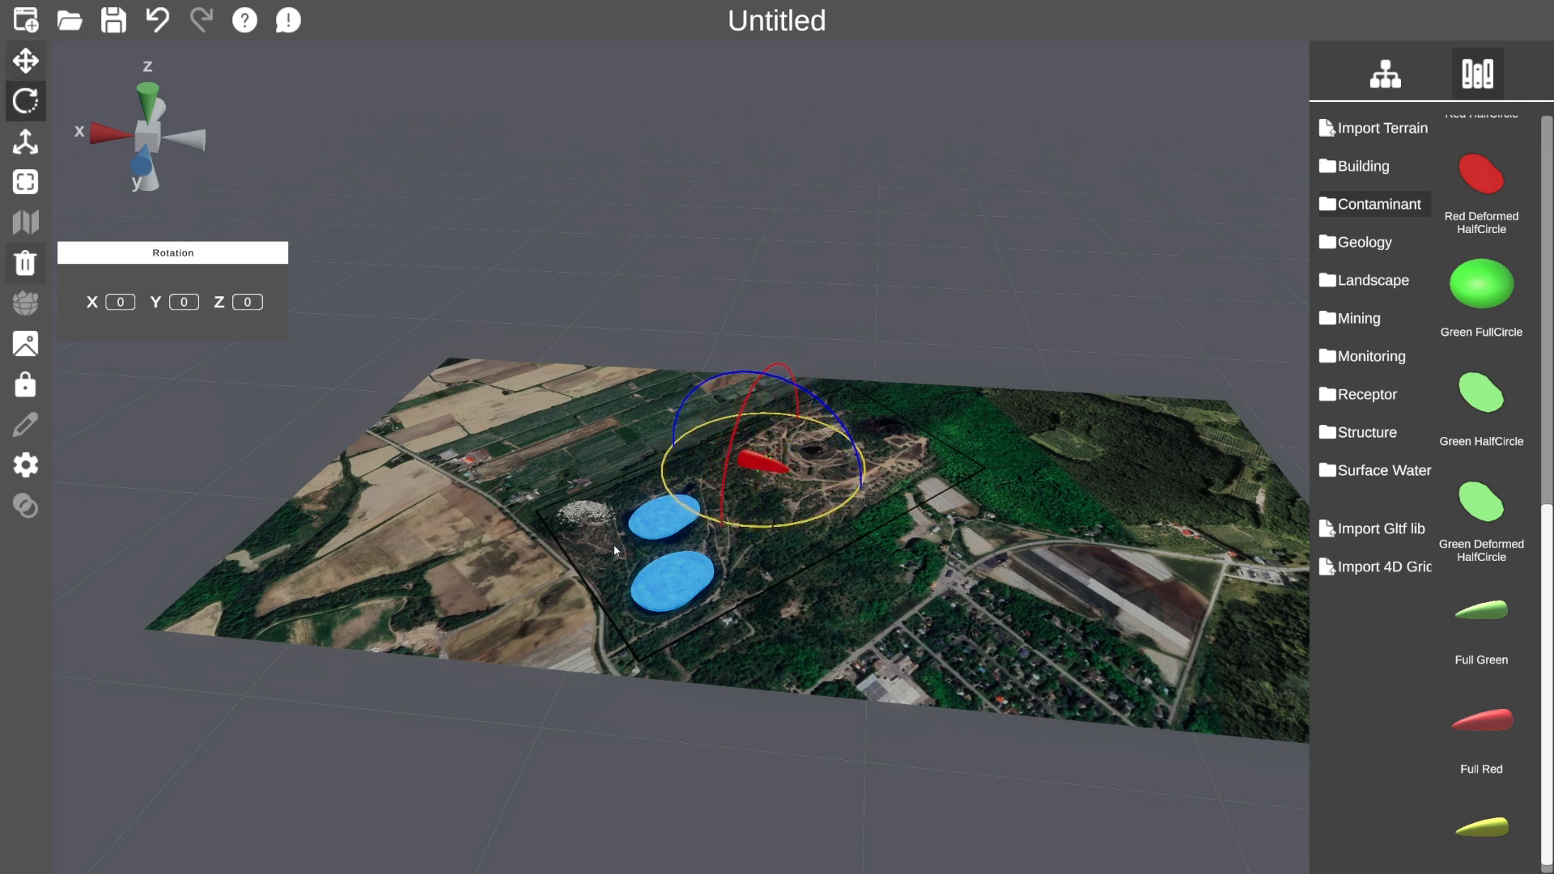
{"action": "left_click", "coordinate": [33, 67]}
{"action": "left_click_drag", "start_coordinate": [776, 483], "coordinate": [621, 534]}
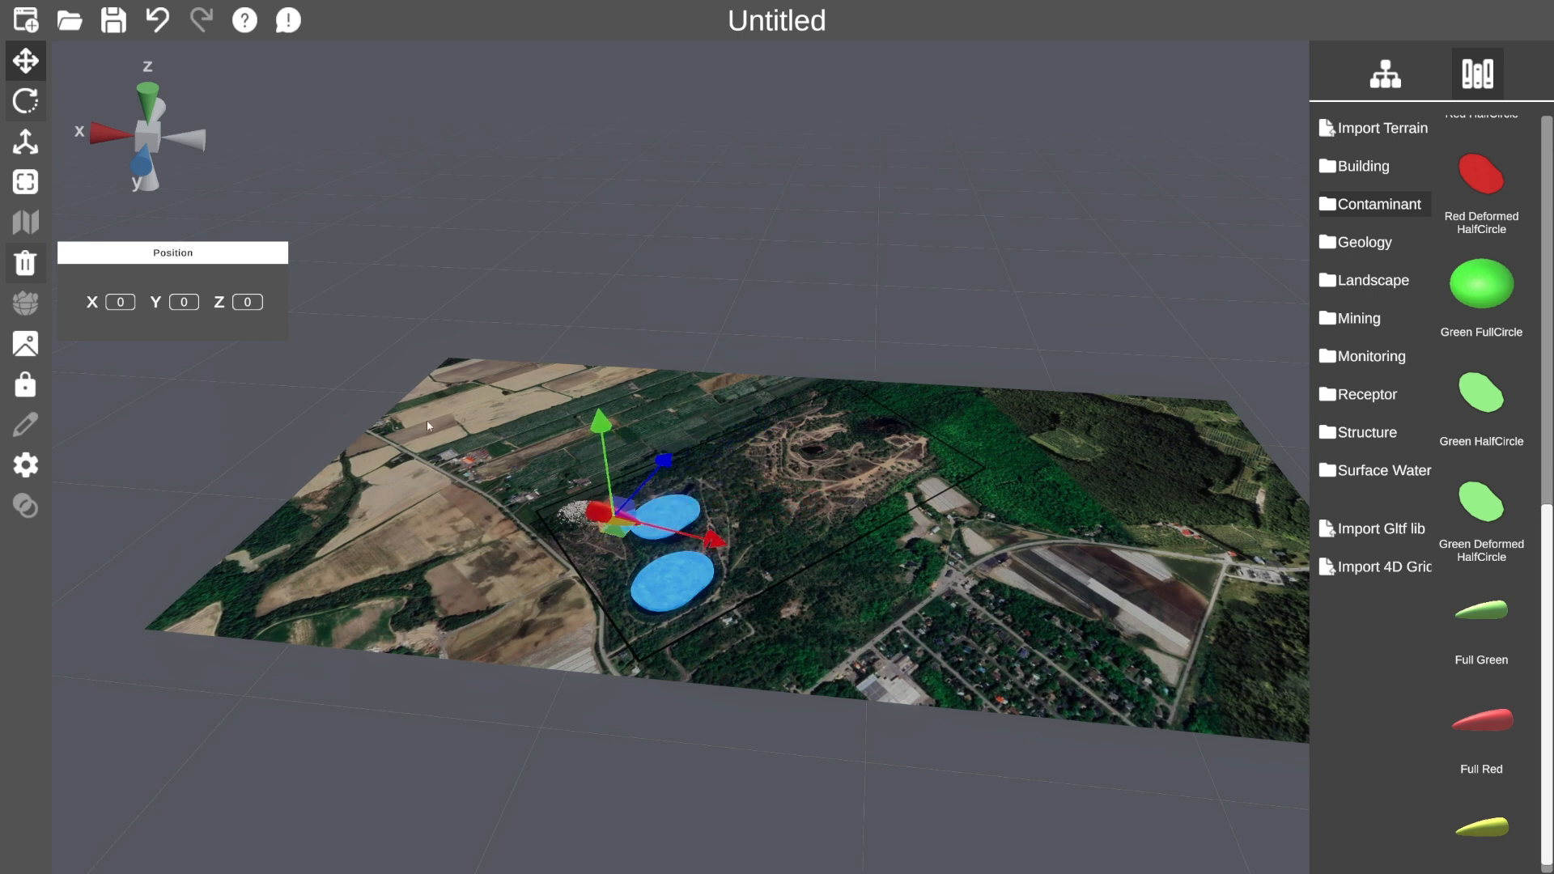
Lower the red plume along the vertical axis onto the terrain.
{"action": "left_click", "coordinate": [25, 100]}
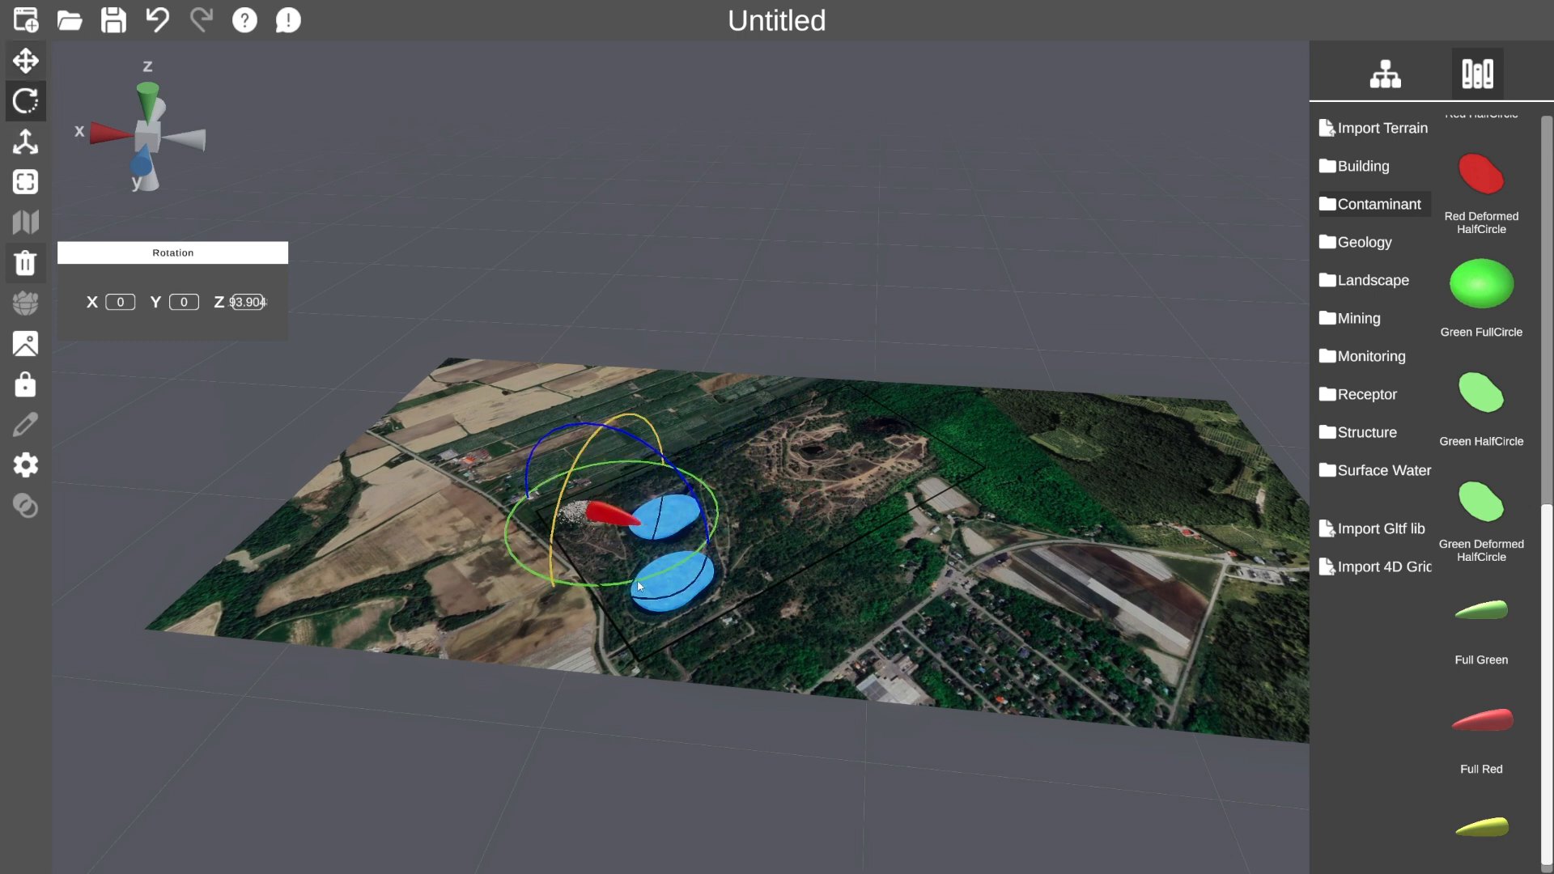
{"action": "left_click", "coordinate": [26, 141]}
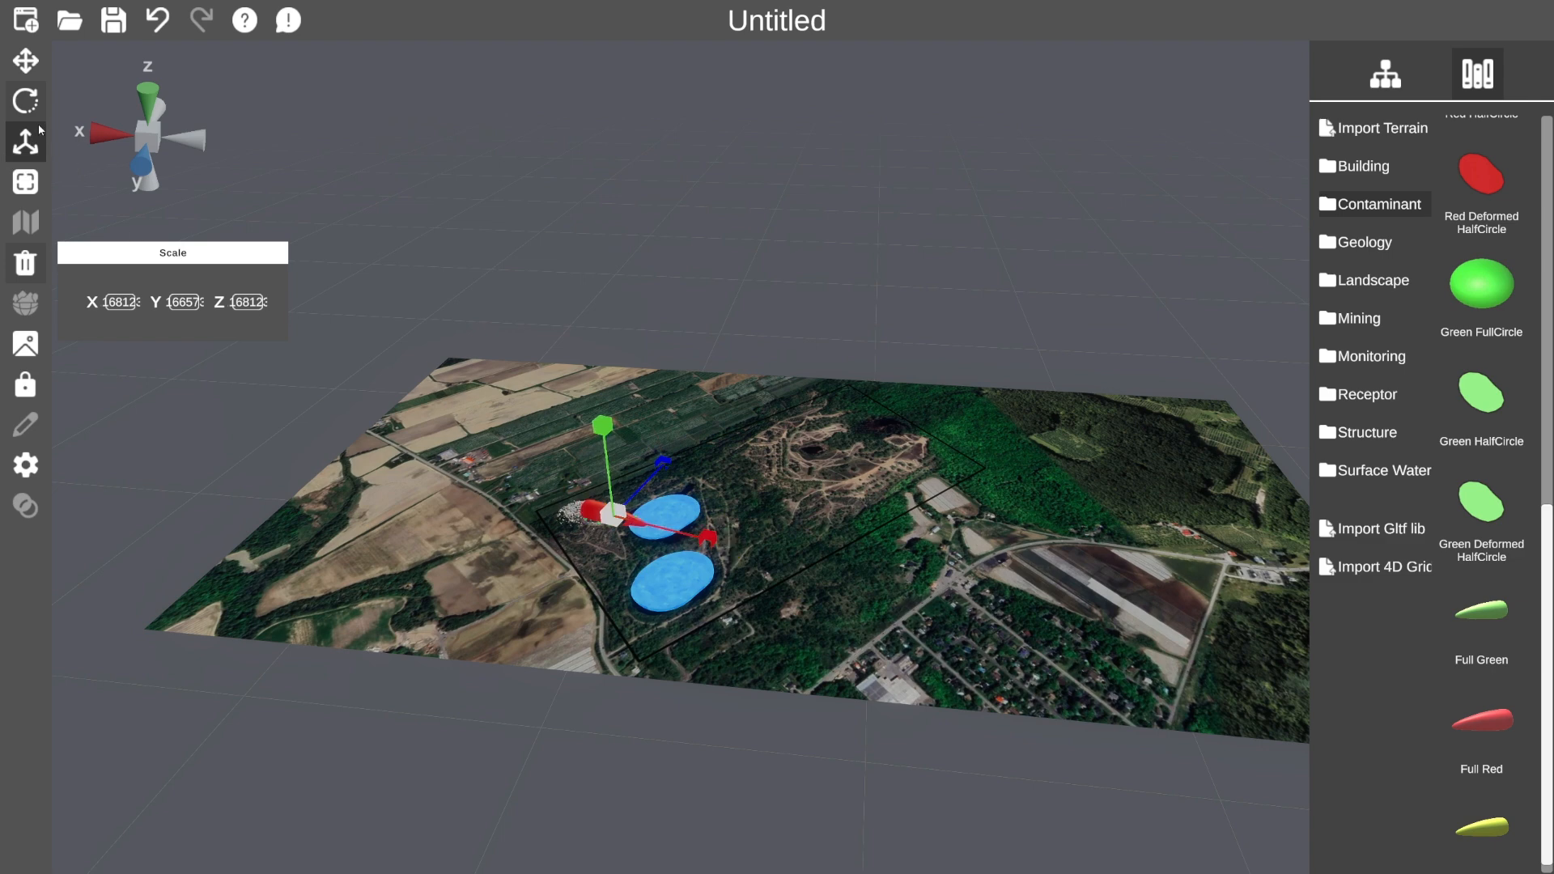
{"action": "left_click", "coordinate": [25, 60]}
{"action": "left_click_drag", "start_coordinate": [611, 414], "coordinate": [609, 460]}
{"action": "middle_click_drag", "start_coordinate": [890, 445], "coordinate": [948, 351]}
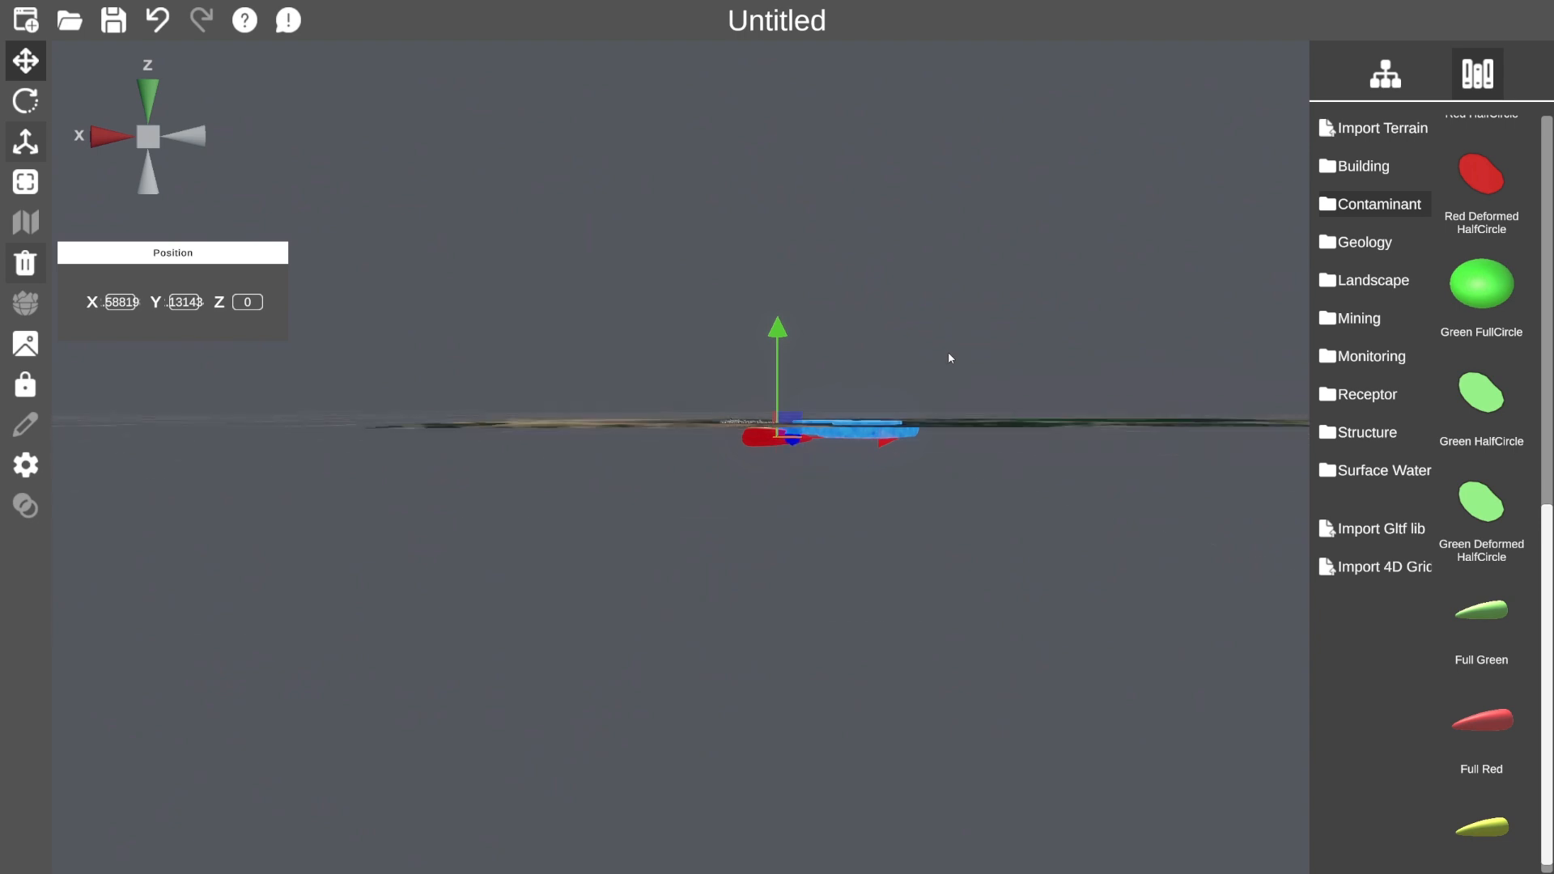
{"action": "middle_click_drag", "start_coordinate": [871, 347], "coordinate": [772, 466]}
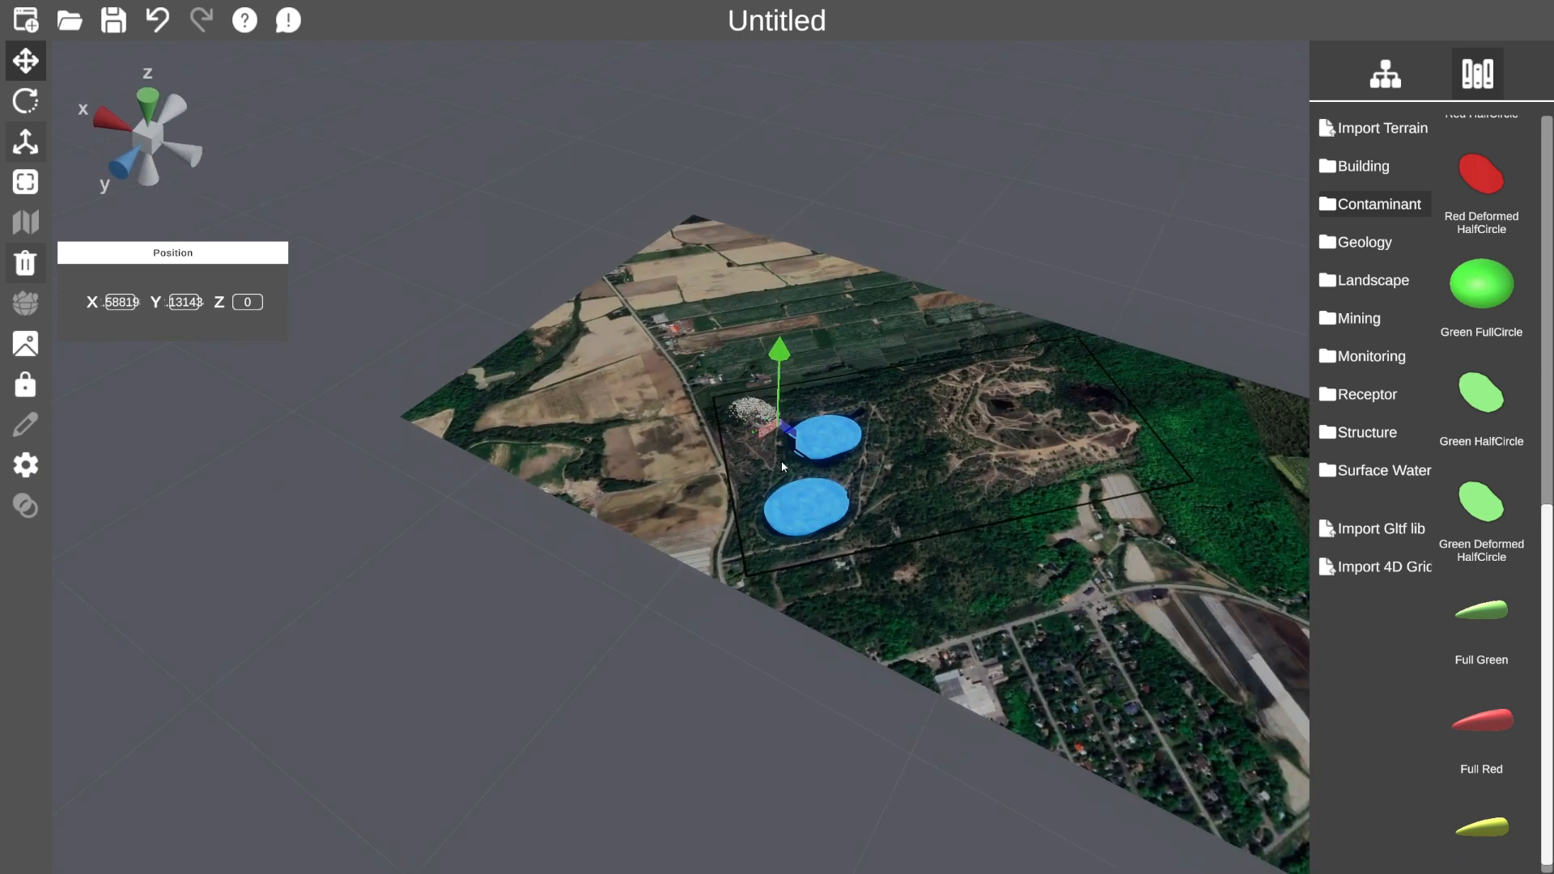
{"action": "left_click", "coordinate": [25, 61]}
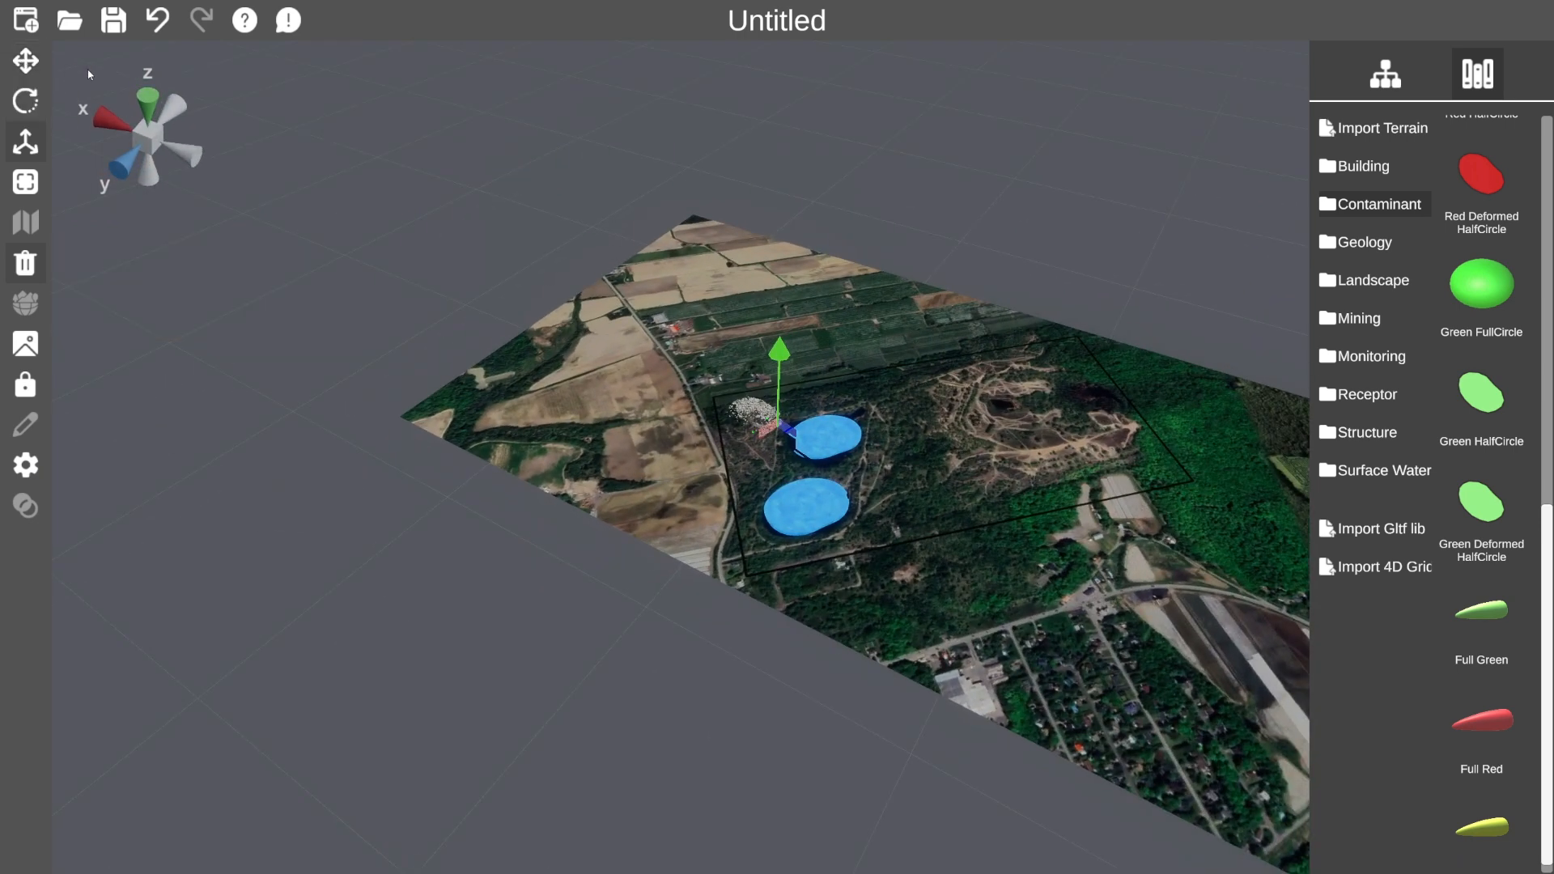
Show the scene list with Plane, full red, WasteRockPile1 and two Pond2 objects.
{"action": "left_click", "coordinate": [1385, 73]}
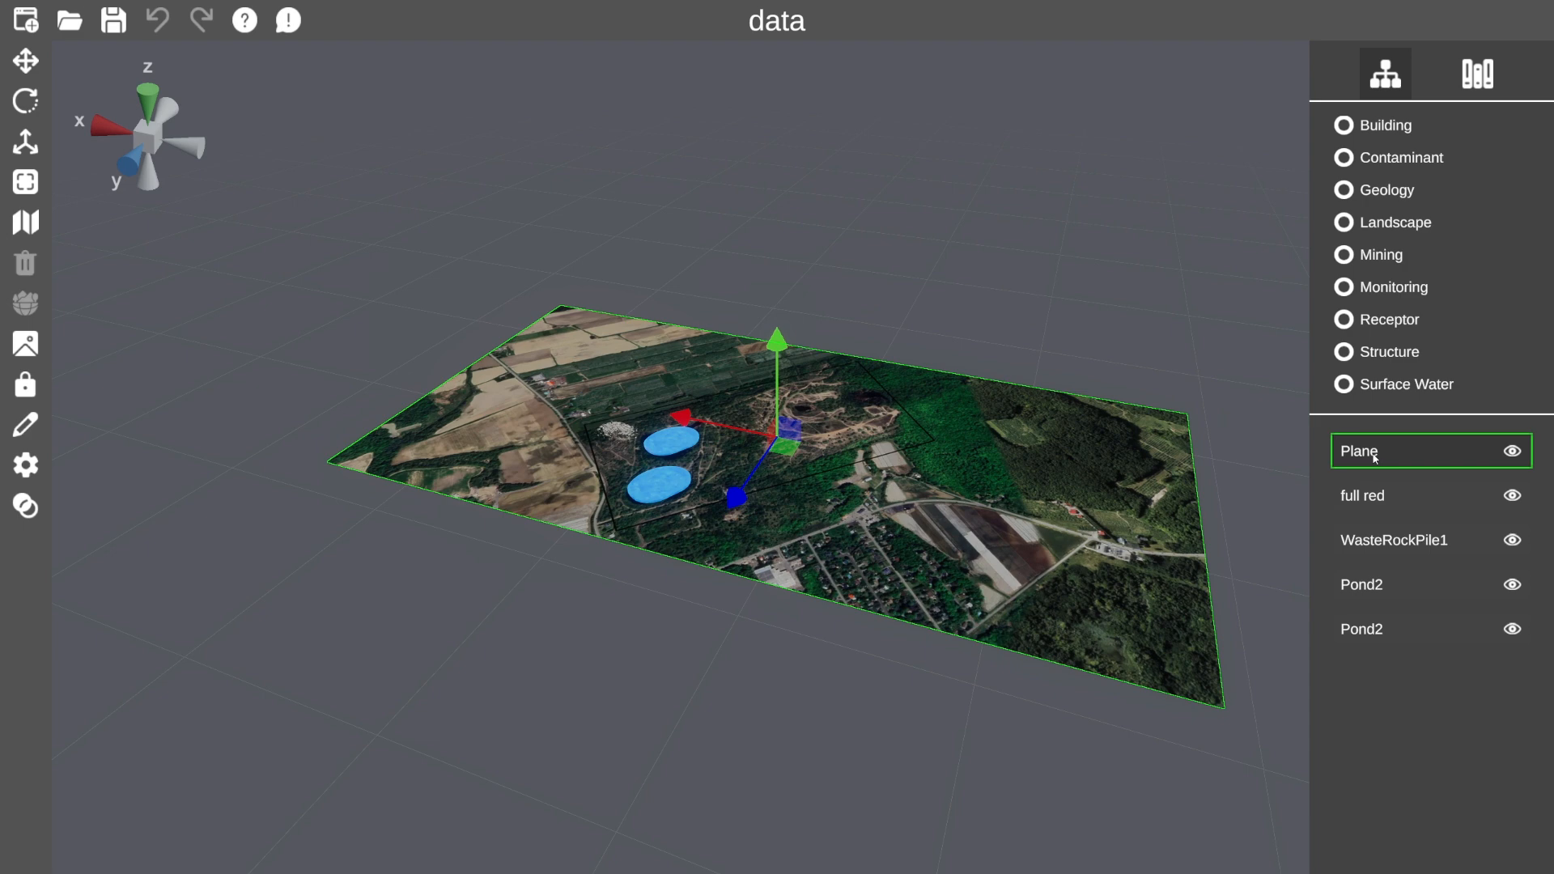
Attach Flooded_Mines.png from the Workshop 1 folder to the terrain Plane.
{"action": "left_click", "coordinate": [25, 344]}
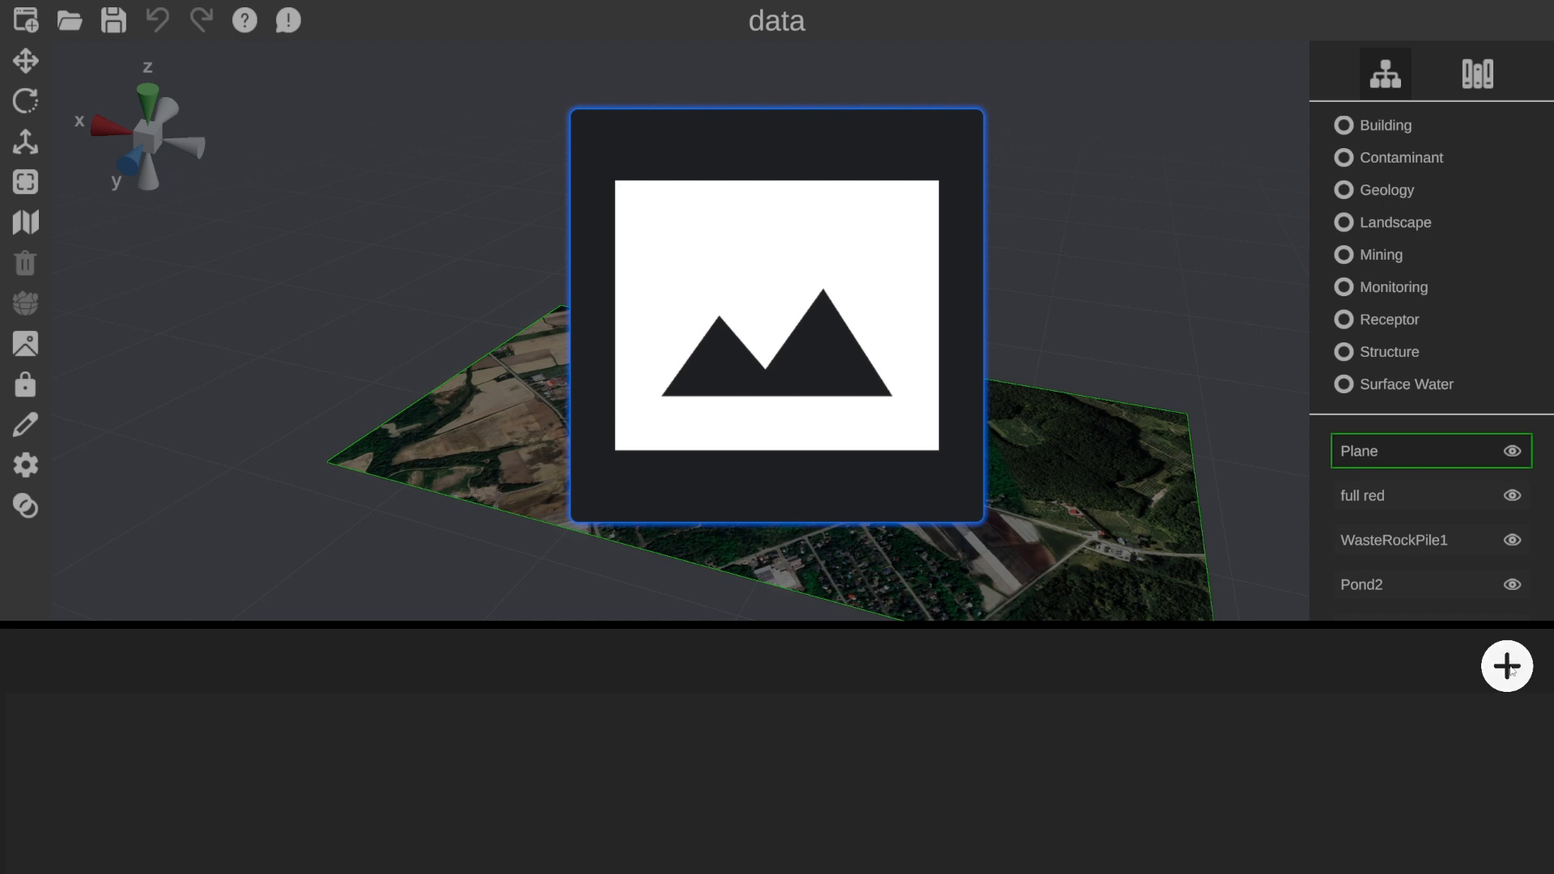
{"action": "left_click", "coordinate": [683, 416]}
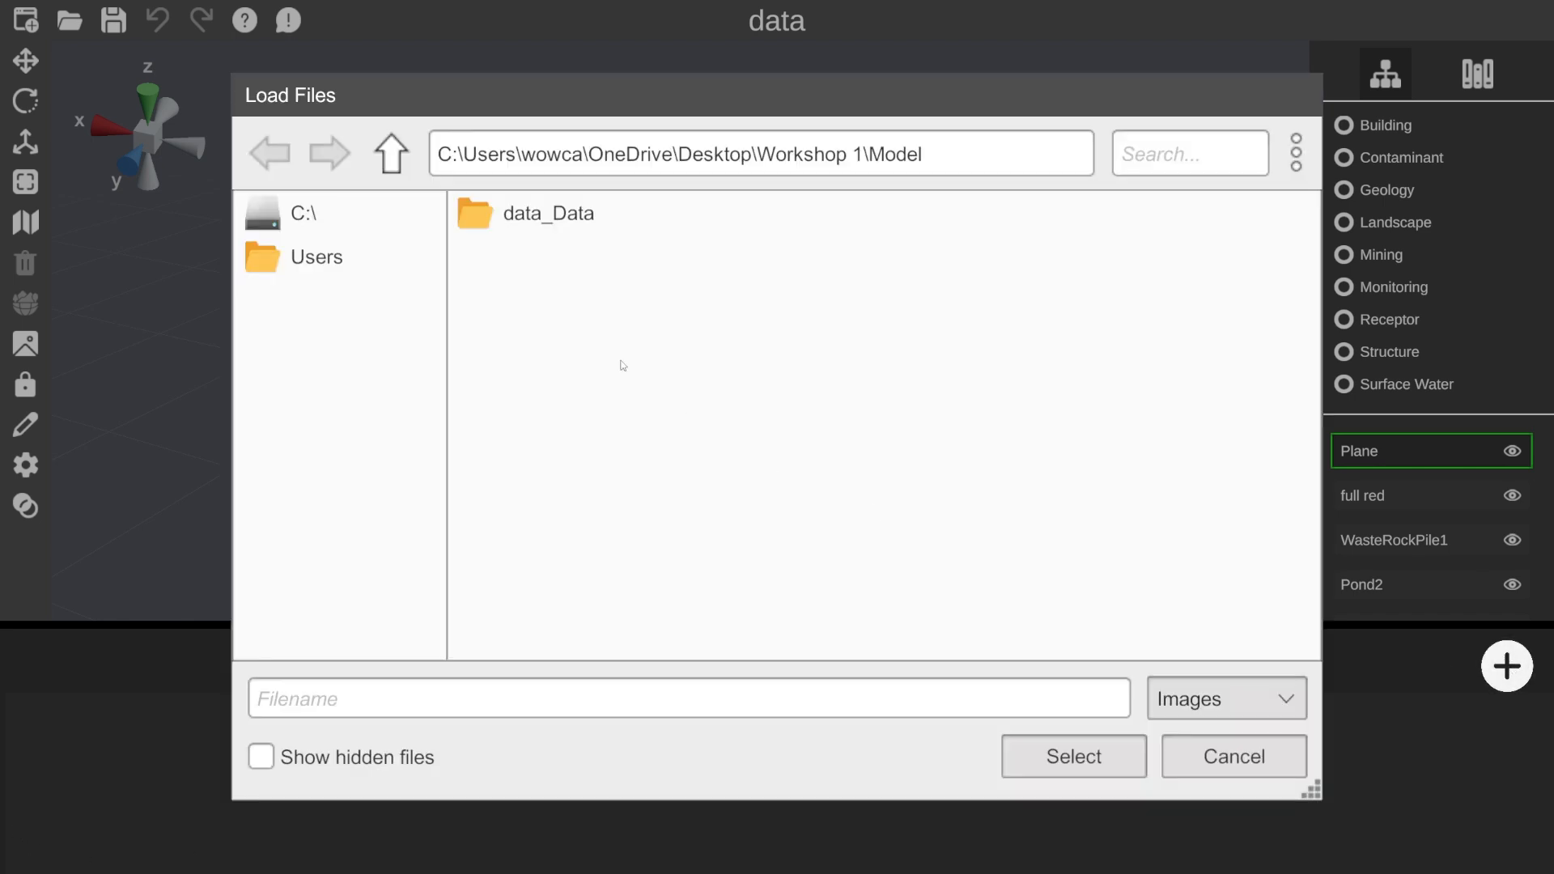
{"action": "left_click", "coordinate": [402, 162]}
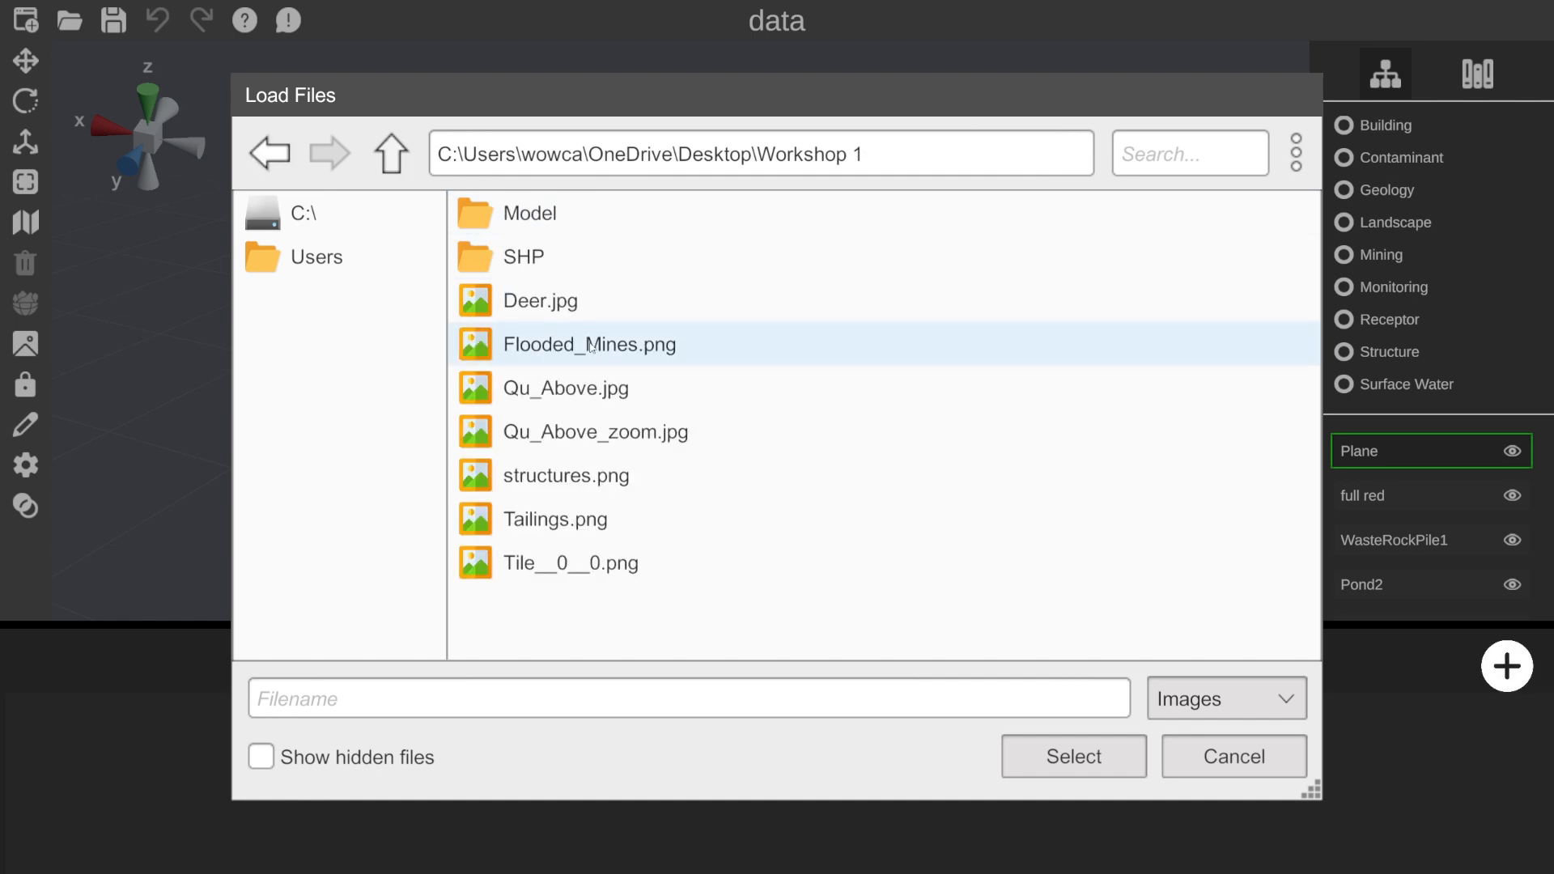
{"action": "left_click", "coordinate": [631, 354]}
{"action": "left_click", "coordinate": [1082, 767]}
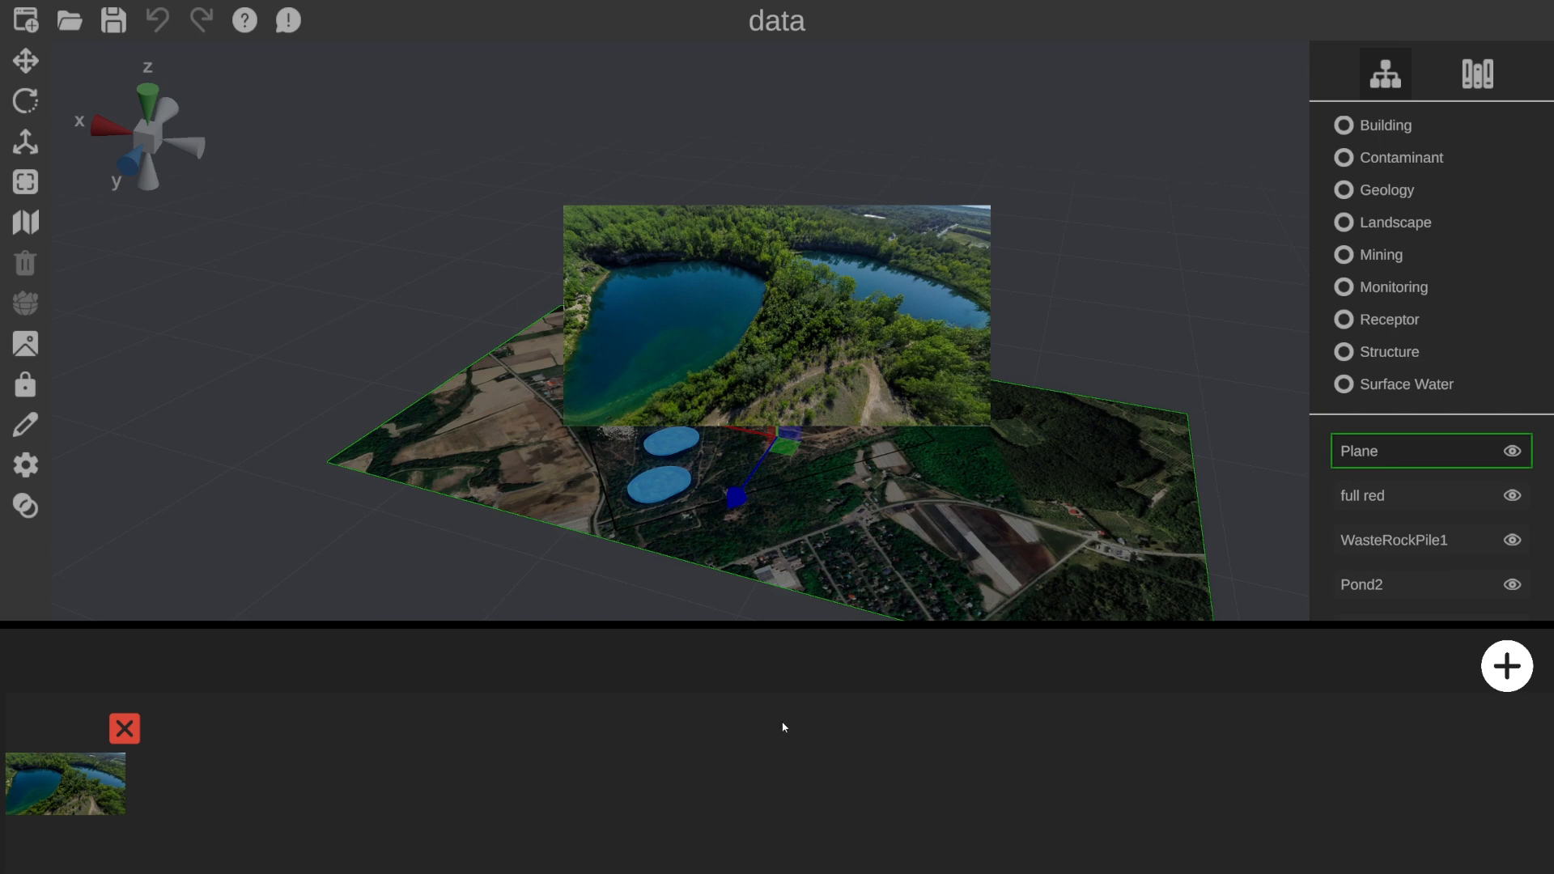
{"action": "left_click", "coordinate": [1371, 604]}
{"action": "left_click", "coordinate": [1407, 548]}
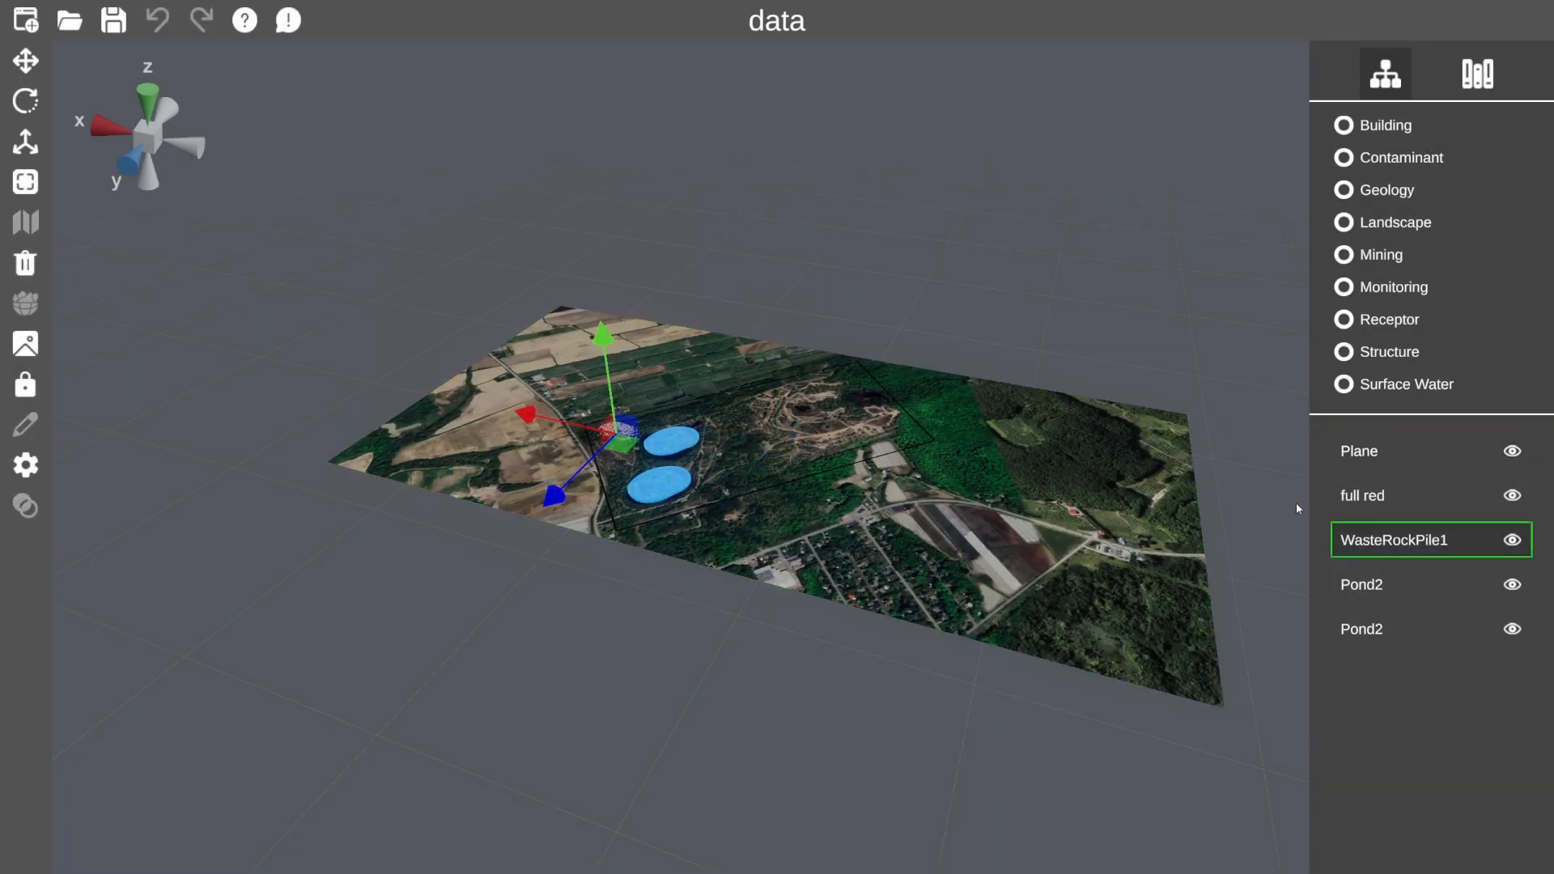
Attach Tailings.png to WasteRockPile1 and preview the attached photo.
{"action": "left_click", "coordinate": [25, 344]}
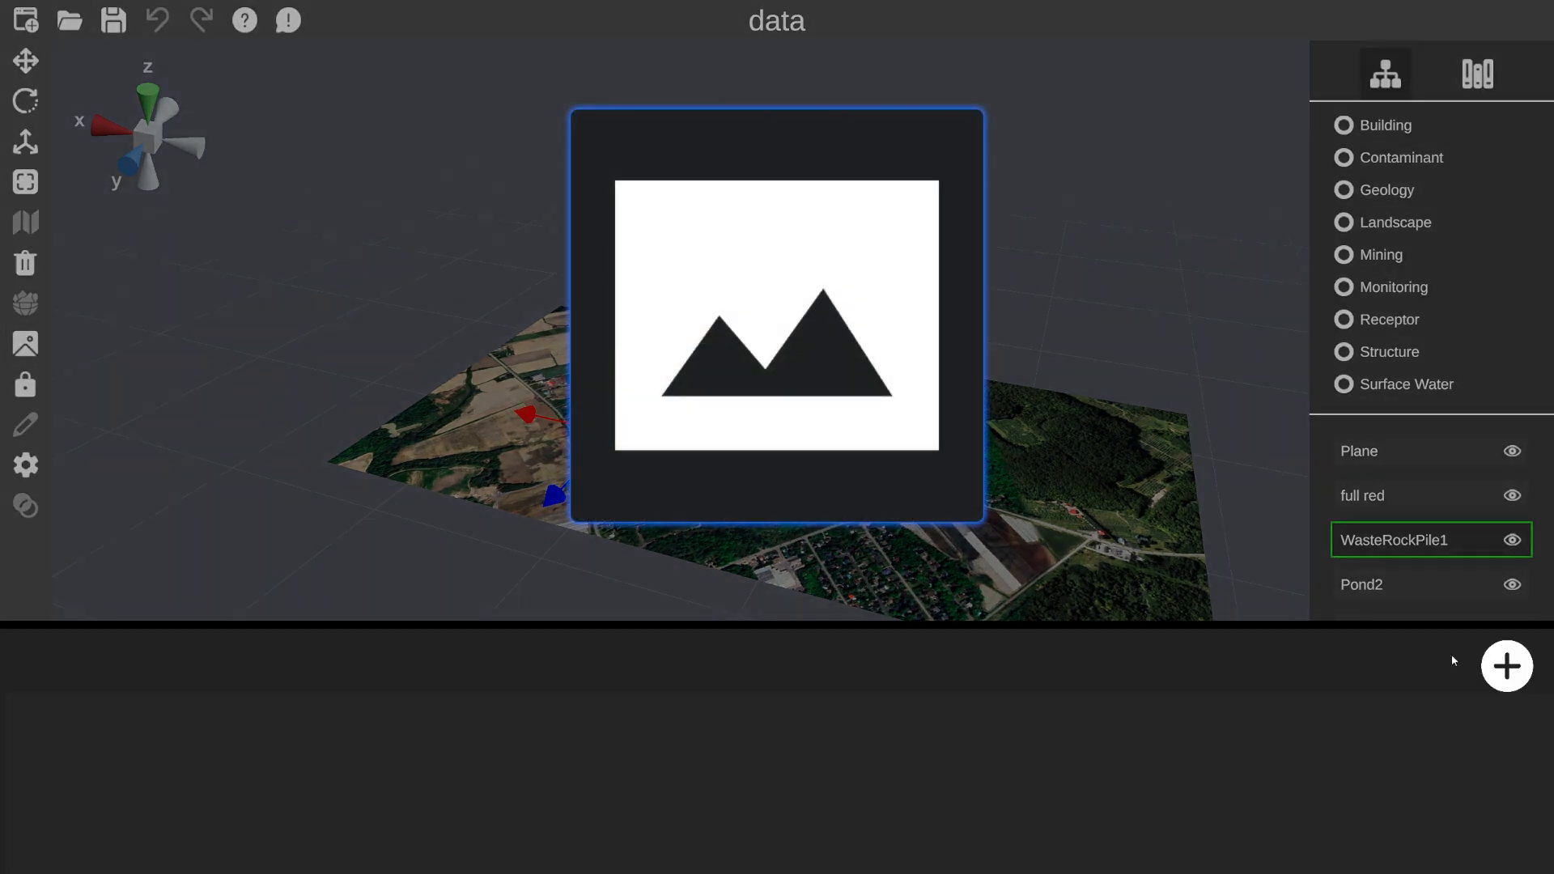
{"action": "left_click", "coordinate": [1506, 666]}
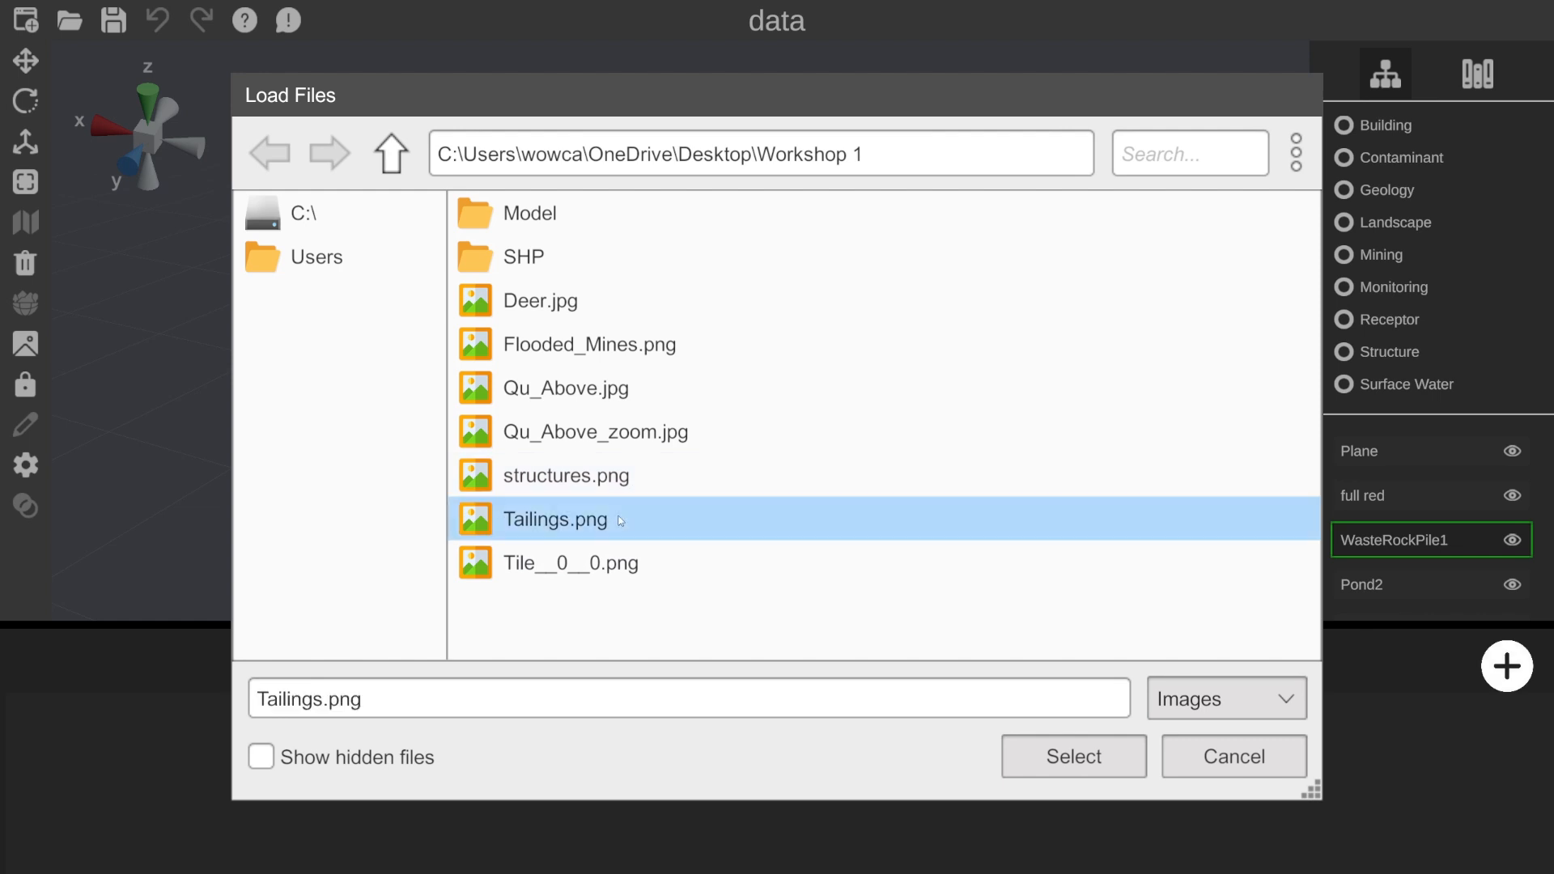
{"action": "double_click", "coordinate": [634, 519]}
{"action": "left_click", "coordinate": [120, 783]}
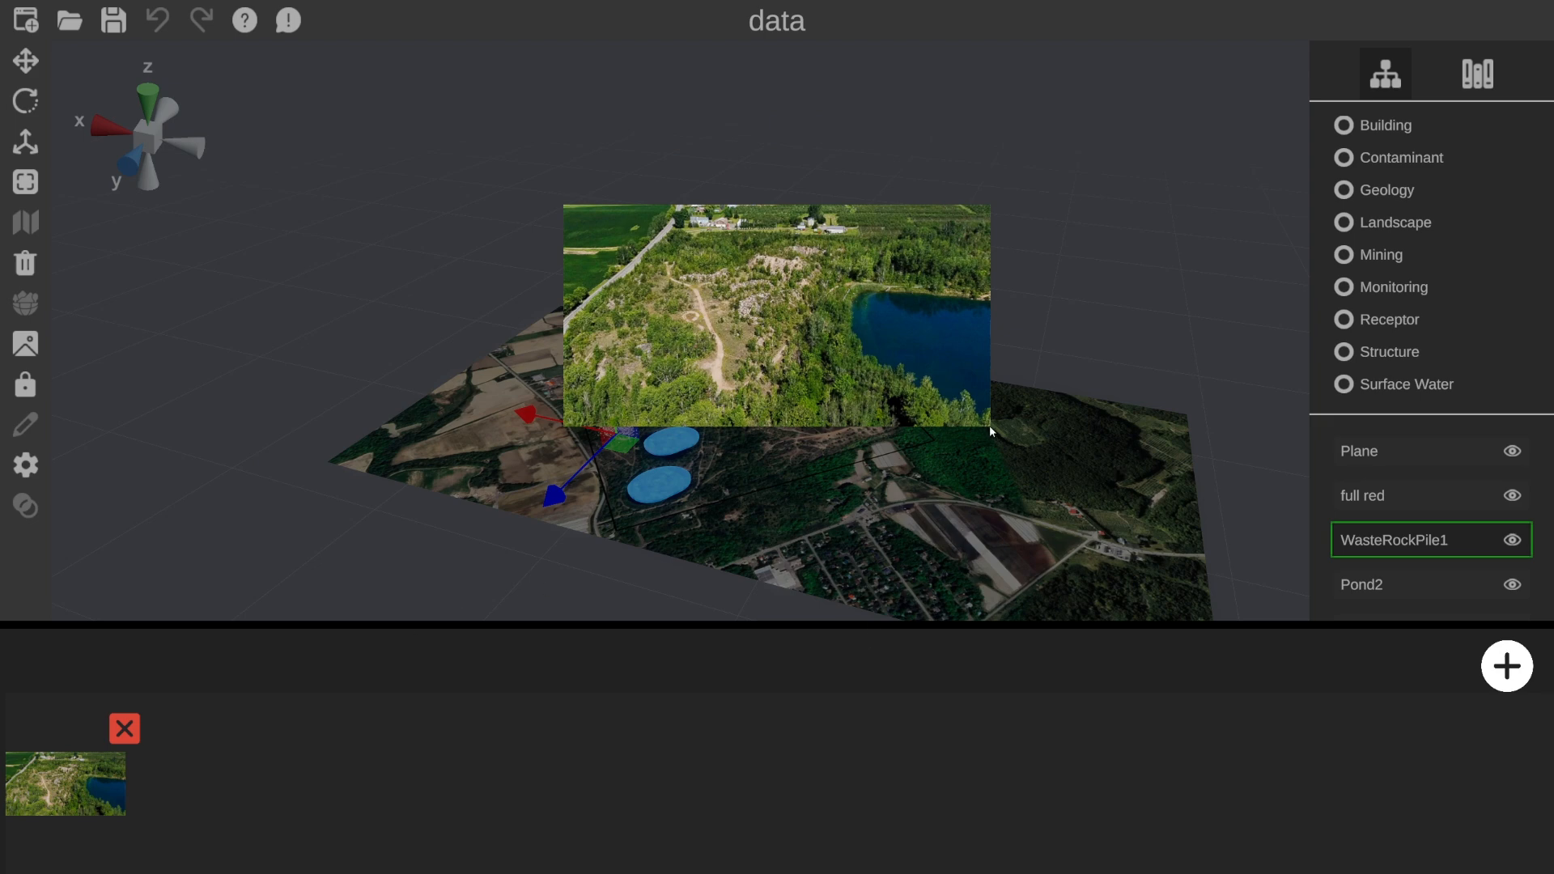
{"action": "left_click", "coordinate": [1174, 445]}
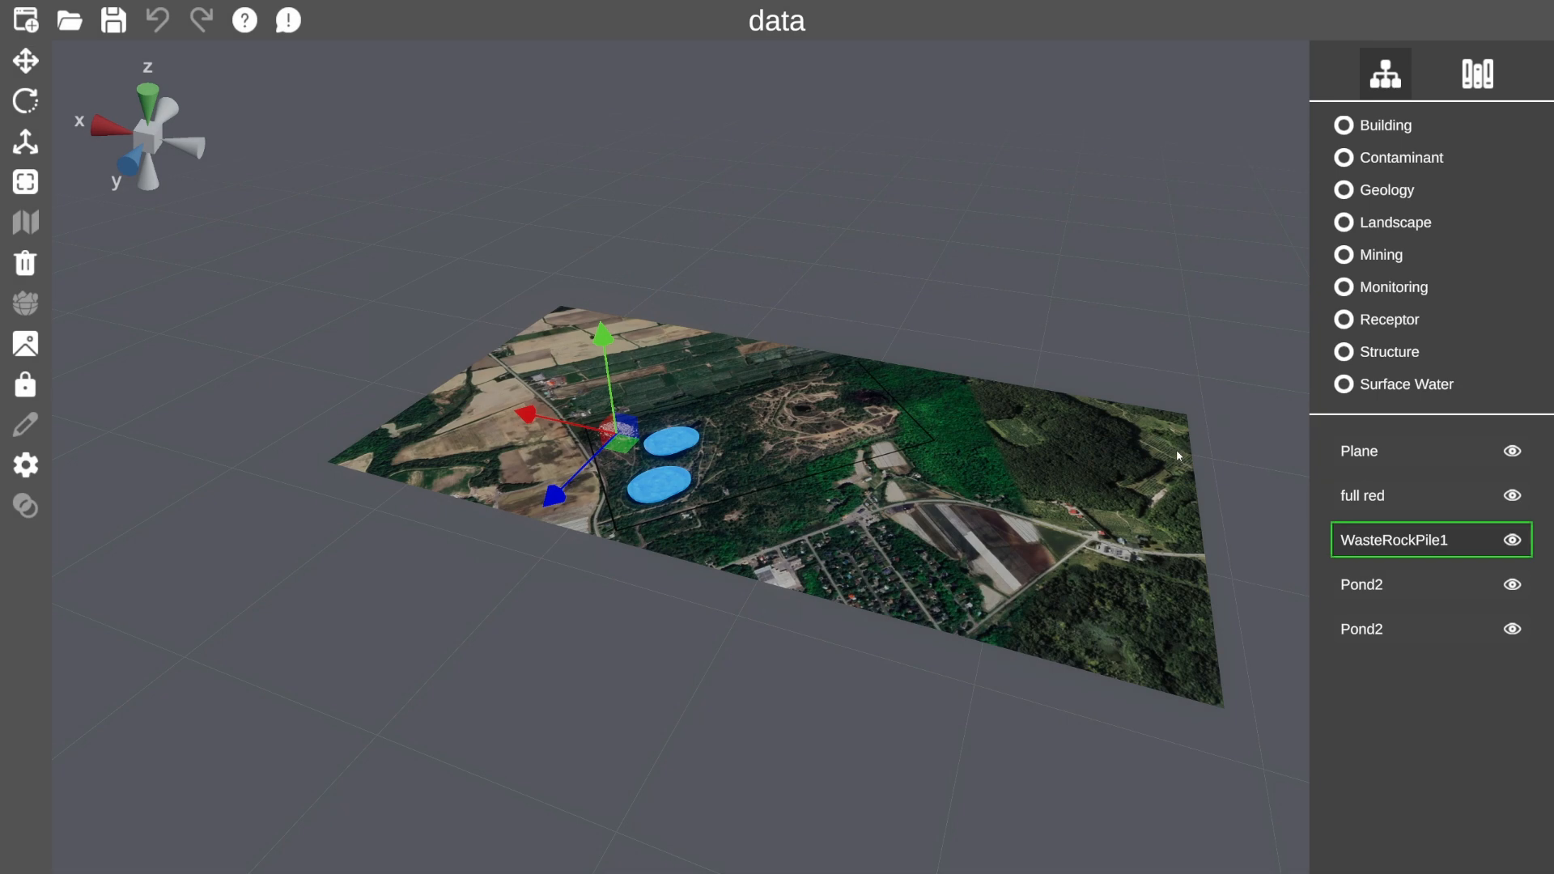
Review the photos on the waste rock pile and terrain plane, then return to the asset library.
{"action": "left_click", "coordinate": [25, 344]}
{"action": "left_click", "coordinate": [68, 787]}
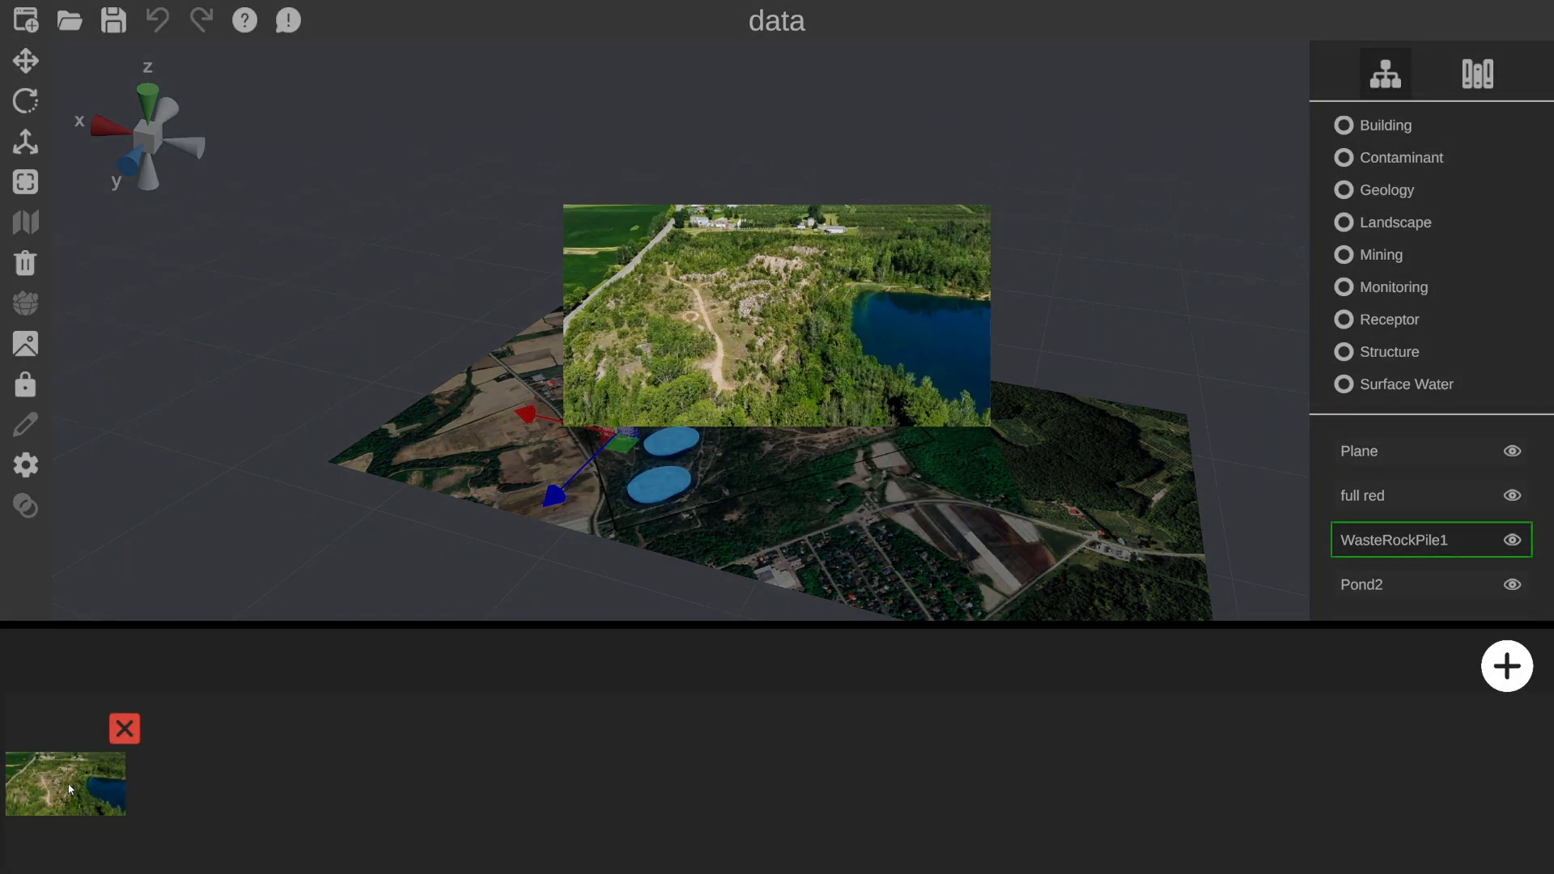
{"action": "left_click", "coordinate": [1190, 440]}
{"action": "left_click", "coordinate": [1415, 451]}
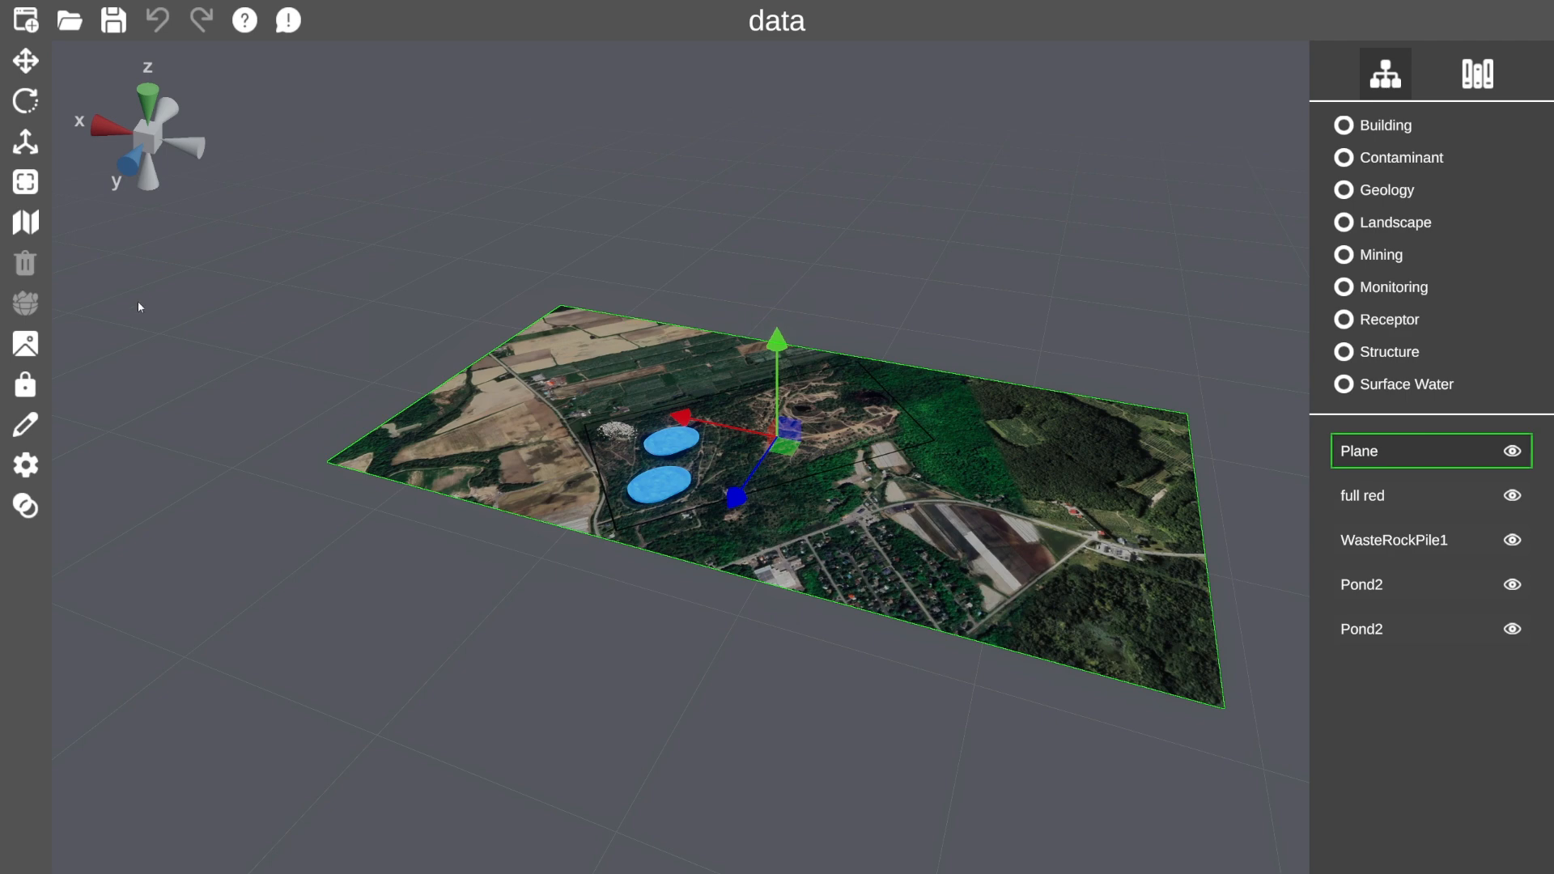
{"action": "left_click", "coordinate": [29, 347]}
{"action": "left_click", "coordinate": [66, 784]}
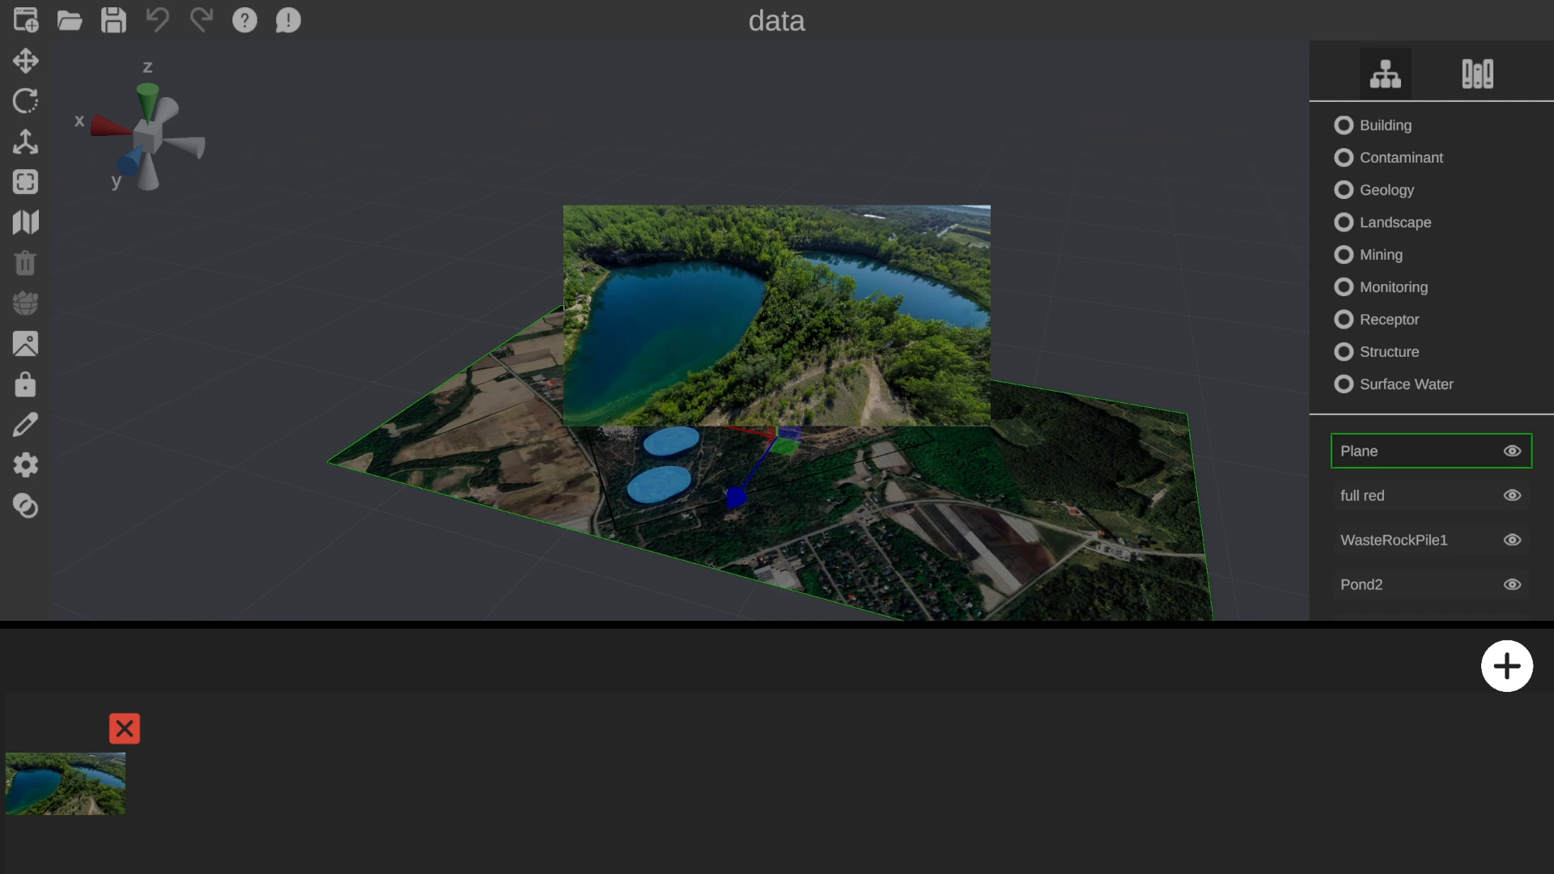
{"action": "left_click", "coordinate": [930, 417]}
{"action": "left_click", "coordinate": [1477, 73]}
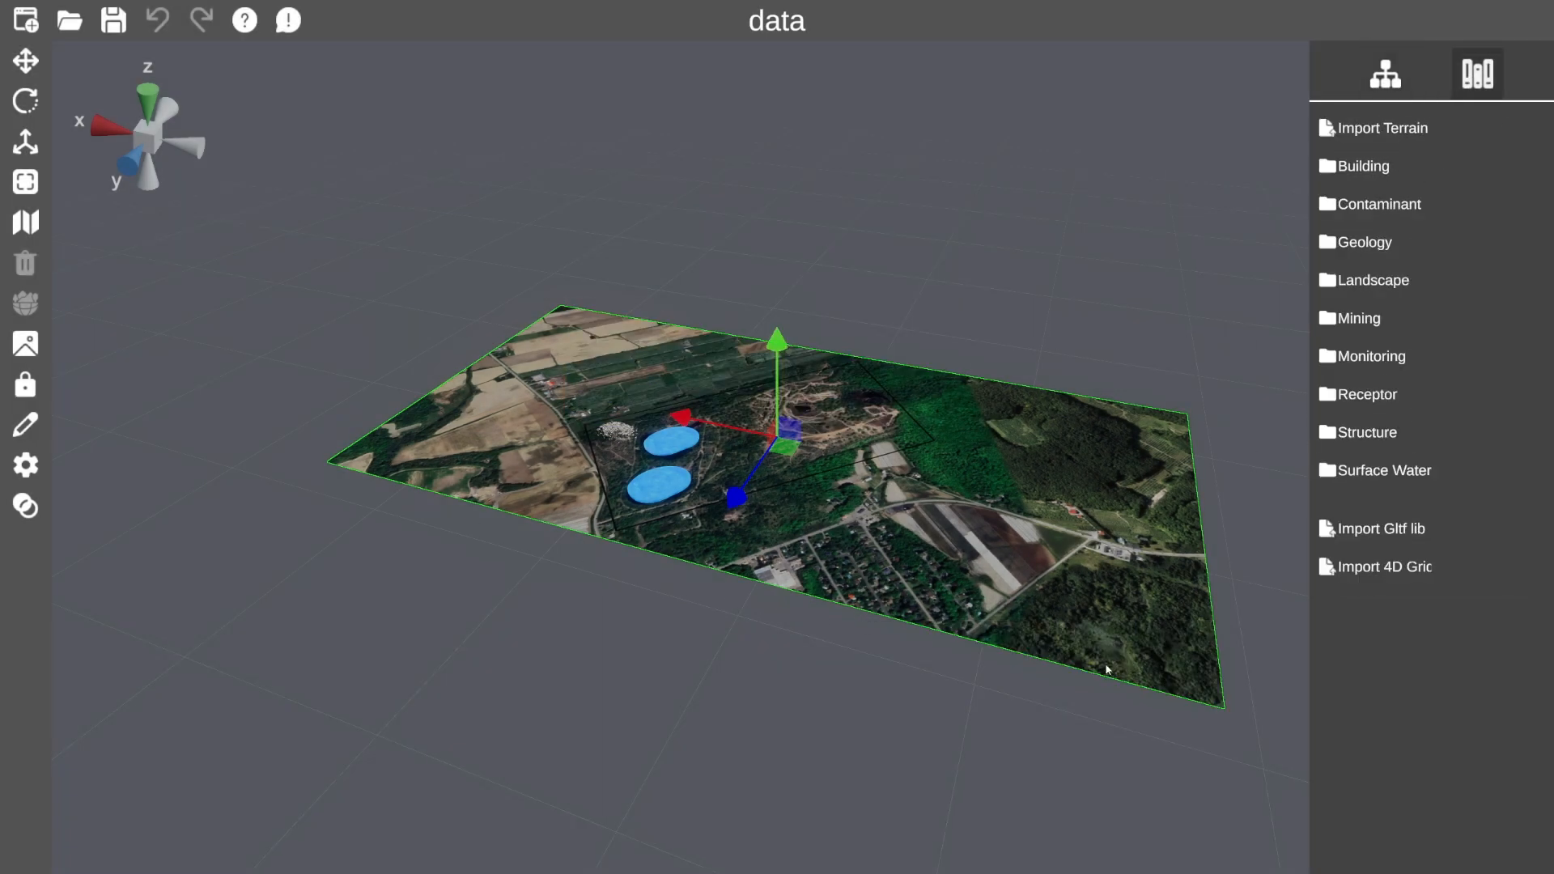
Add a Bedrock 3 slab from the Geology library to the scene.
{"action": "left_click", "coordinate": [1367, 244]}
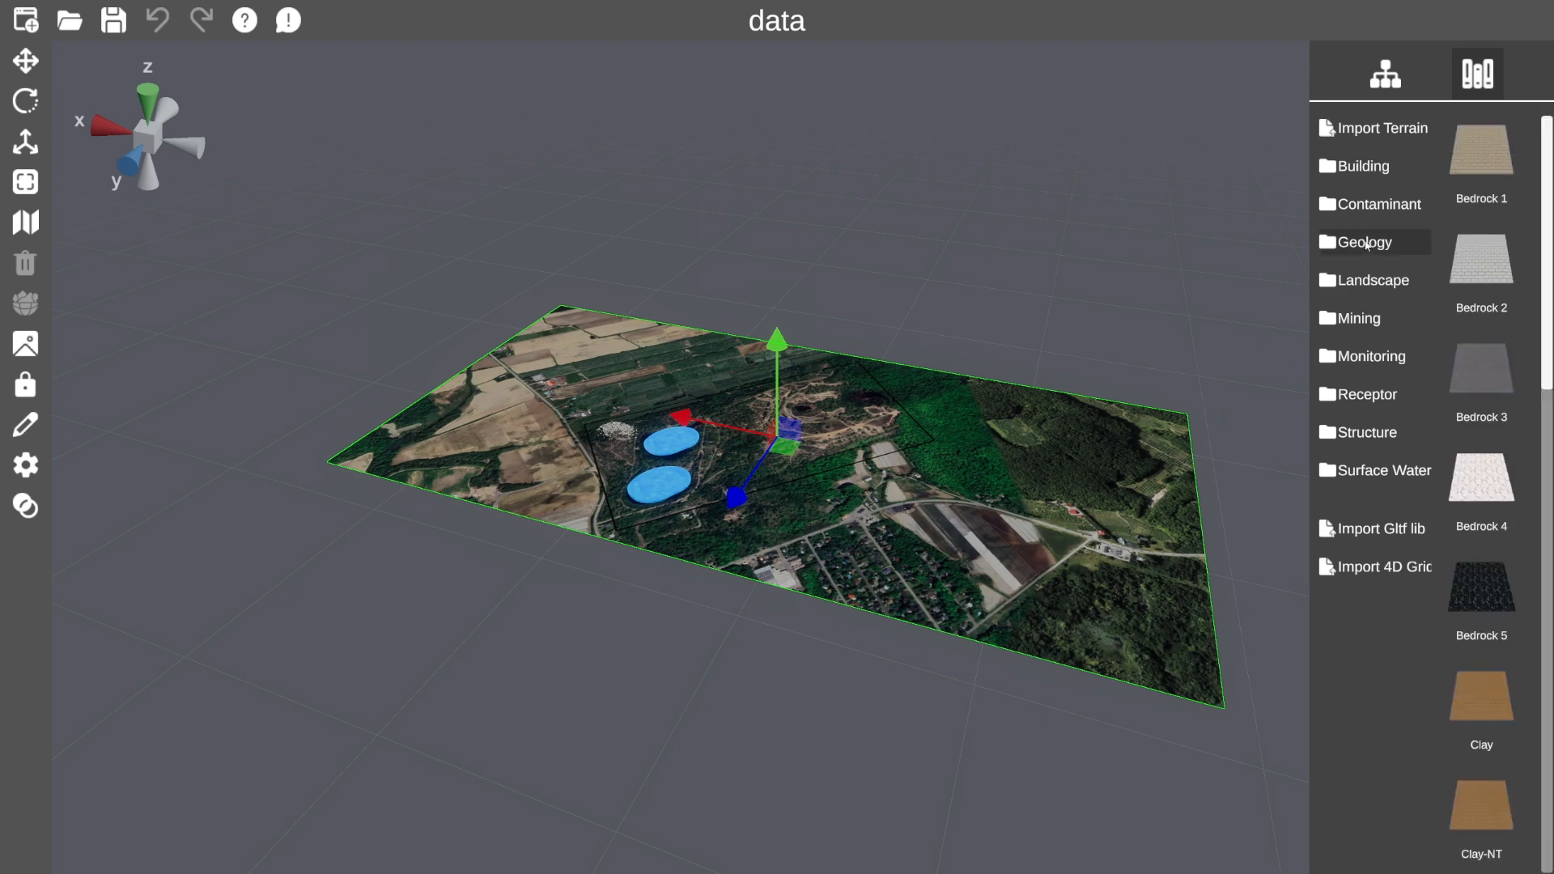
{"action": "left_click", "coordinate": [1485, 377]}
{"action": "scroll", "coordinate": [1214, 489], "scroll_direction": "down", "scroll_amount": 1}
{"action": "middle_click_drag", "start_coordinate": [1218, 491], "coordinate": [850, 474]}
Move the Bedrock3 slab left and toward the viewer.
{"action": "left_click", "coordinate": [25, 142]}
{"action": "scroll", "coordinate": [719, 446], "scroll_direction": "down", "scroll_amount": 2}
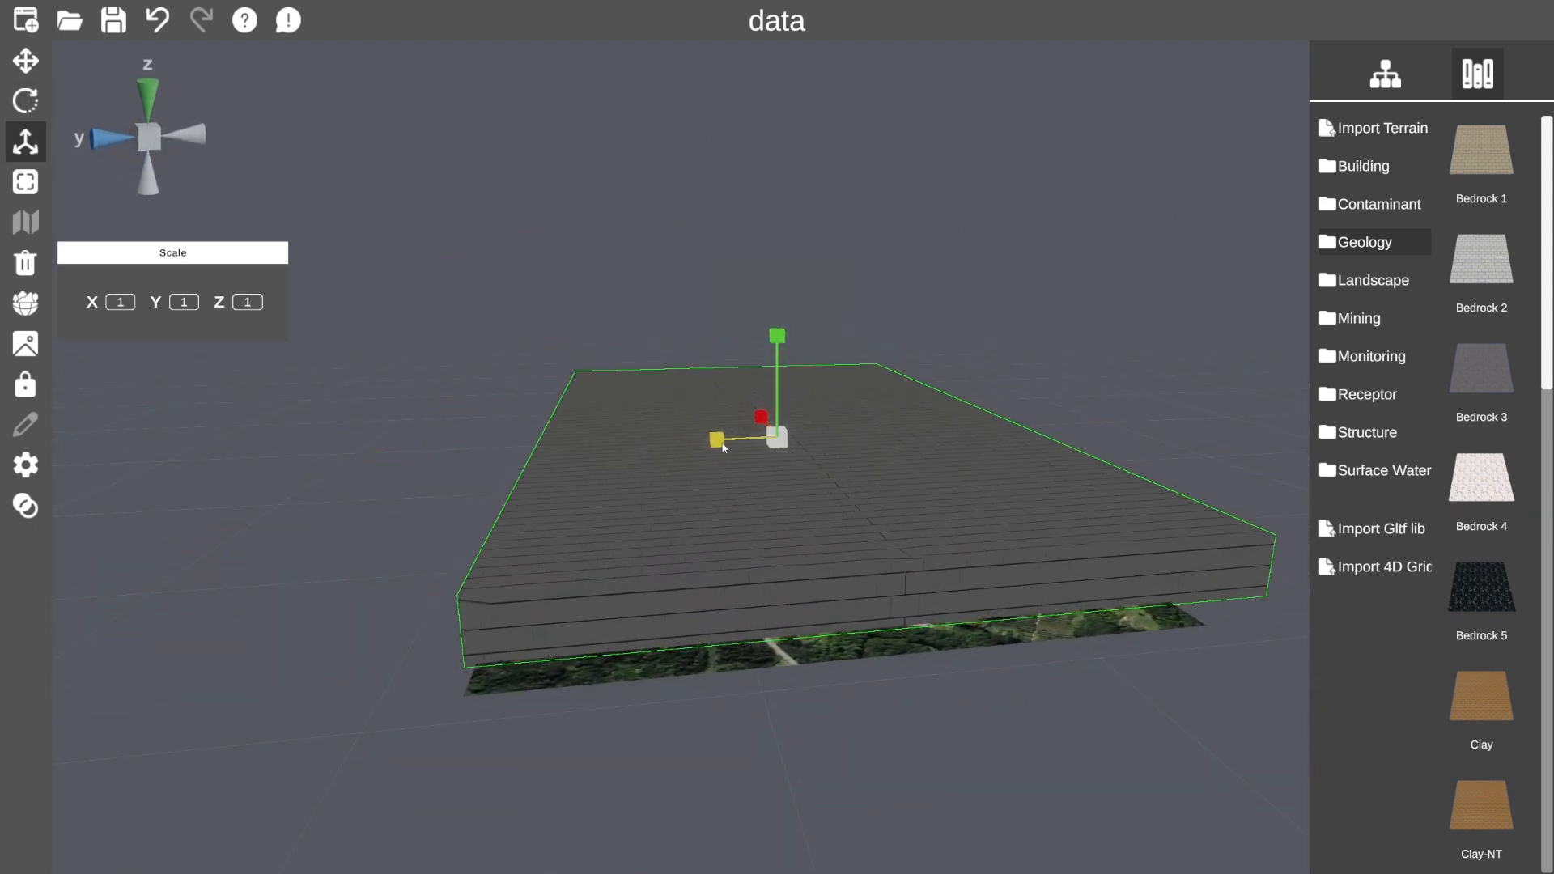
{"action": "left_click", "coordinate": [25, 61]}
{"action": "left_click_drag", "start_coordinate": [769, 447], "coordinate": [738, 450]}
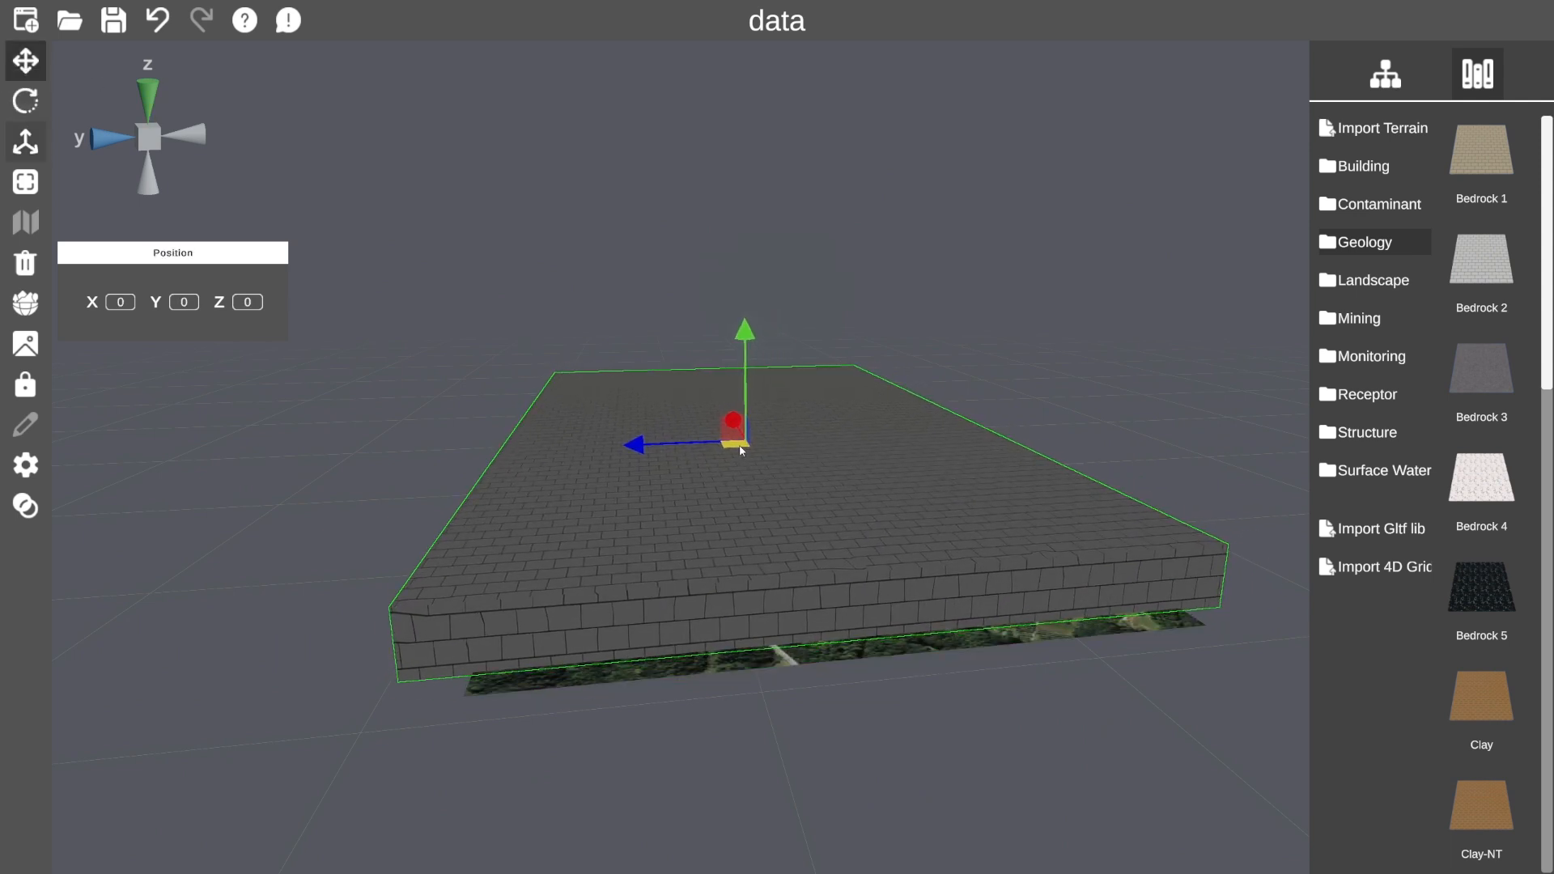
Narrow the slab's width to about 0.78 and position it under the terrain plane.
{"action": "left_click", "coordinate": [25, 141]}
{"action": "left_click_drag", "start_coordinate": [645, 444], "coordinate": [665, 446]}
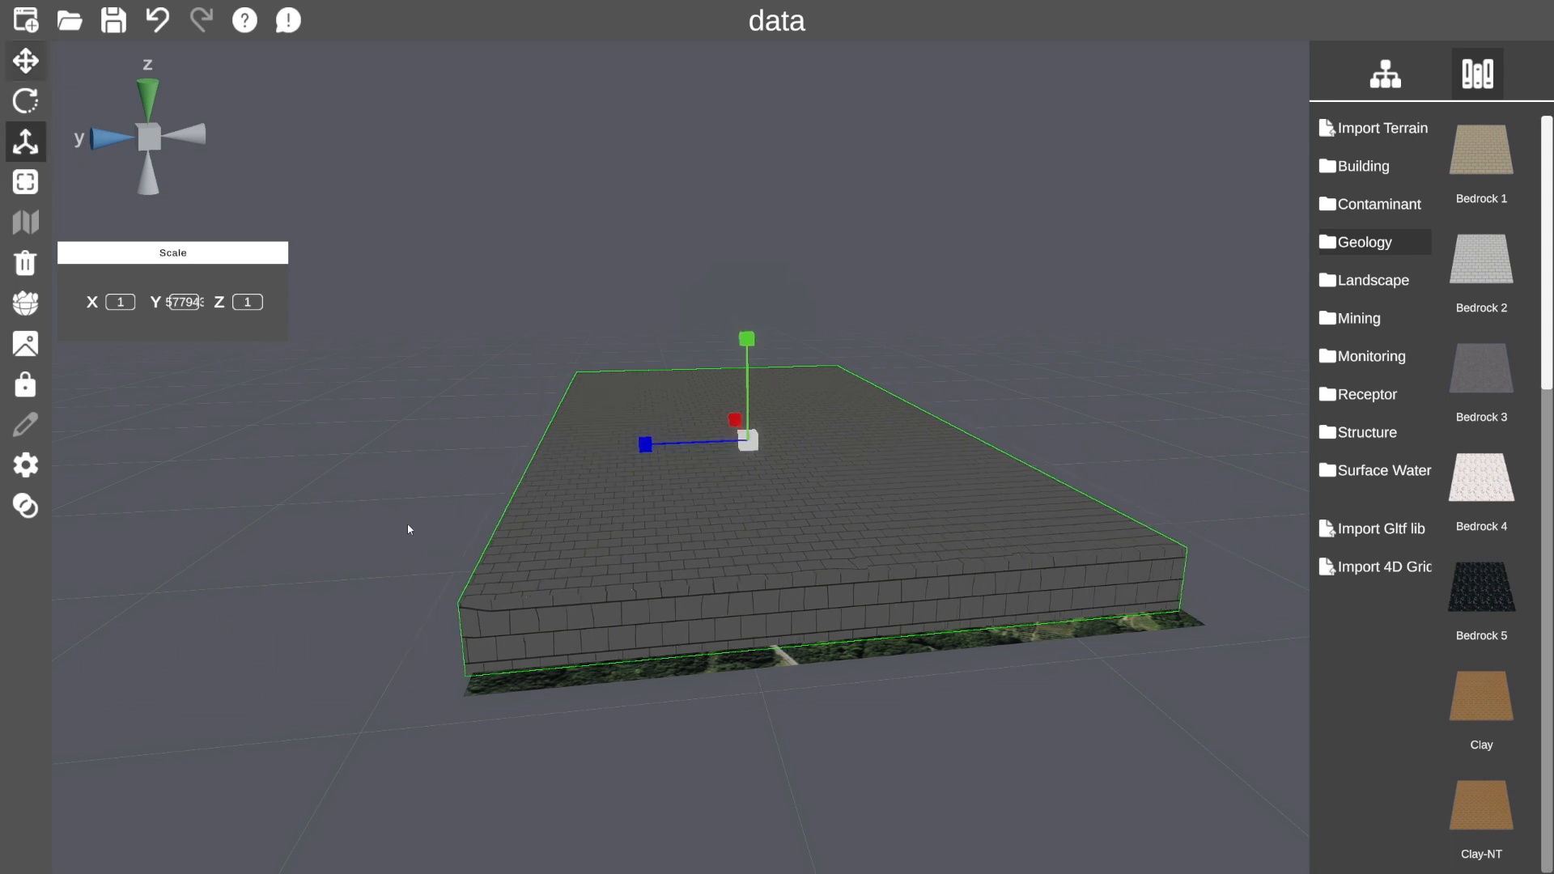
{"action": "right_click_drag", "start_coordinate": [427, 522], "coordinate": [982, 562]}
{"action": "left_click", "coordinate": [25, 61]}
{"action": "left_click_drag", "start_coordinate": [770, 429], "coordinate": [816, 429]}
{"action": "right_click_drag", "start_coordinate": [816, 430], "coordinate": [987, 633]}
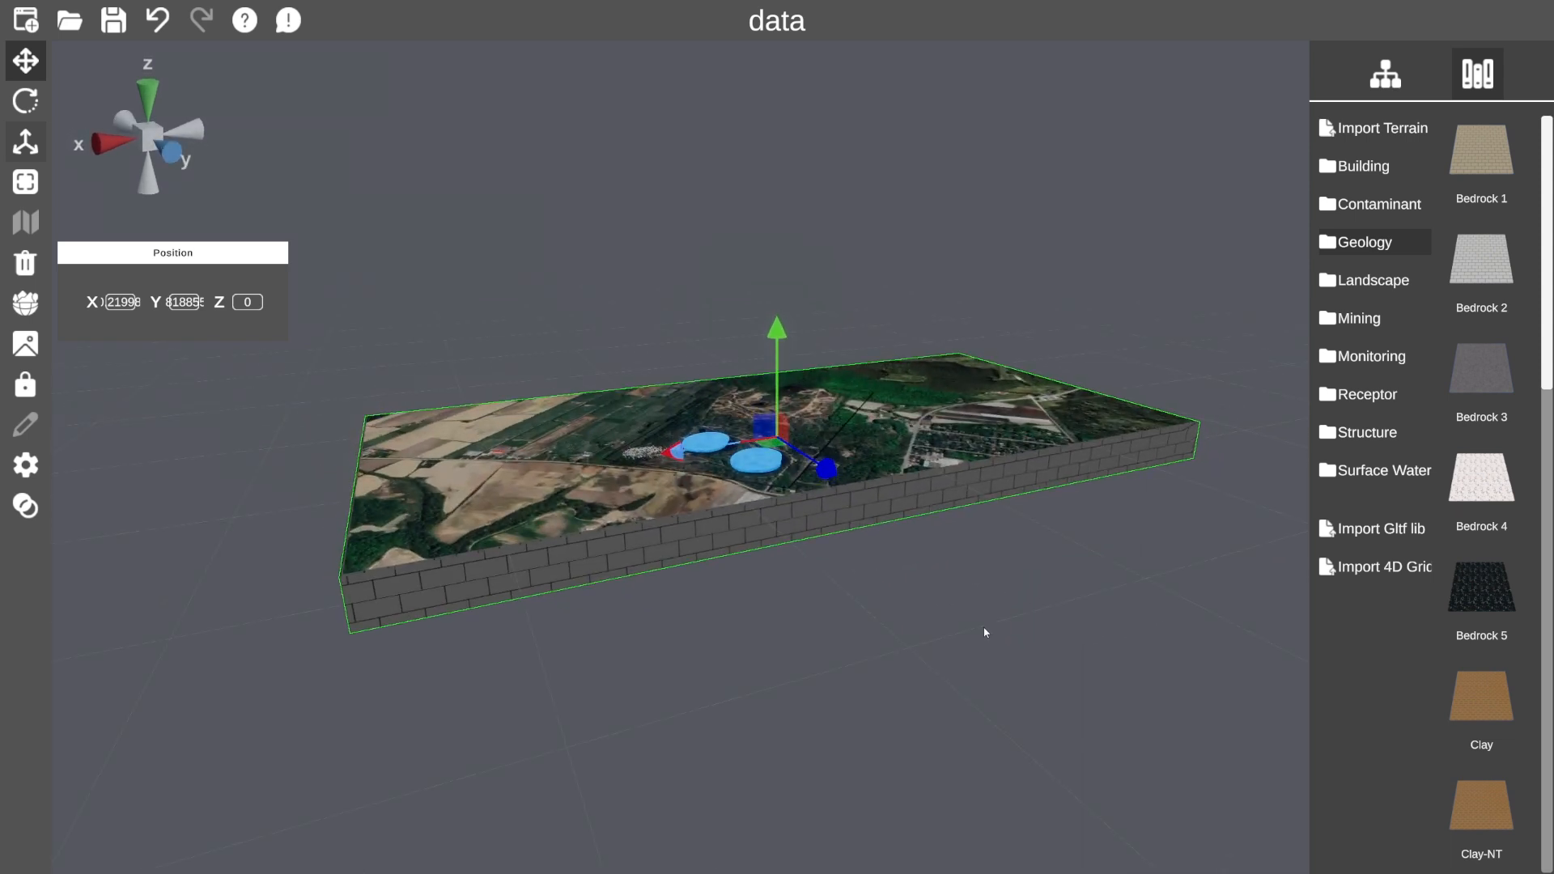
{"action": "scroll", "coordinate": [745, 521], "scroll_direction": "up", "scroll_amount": 5}
{"action": "right_click_drag", "start_coordinate": [770, 544], "coordinate": [695, 516]}
{"action": "left_click", "coordinate": [1385, 75]}
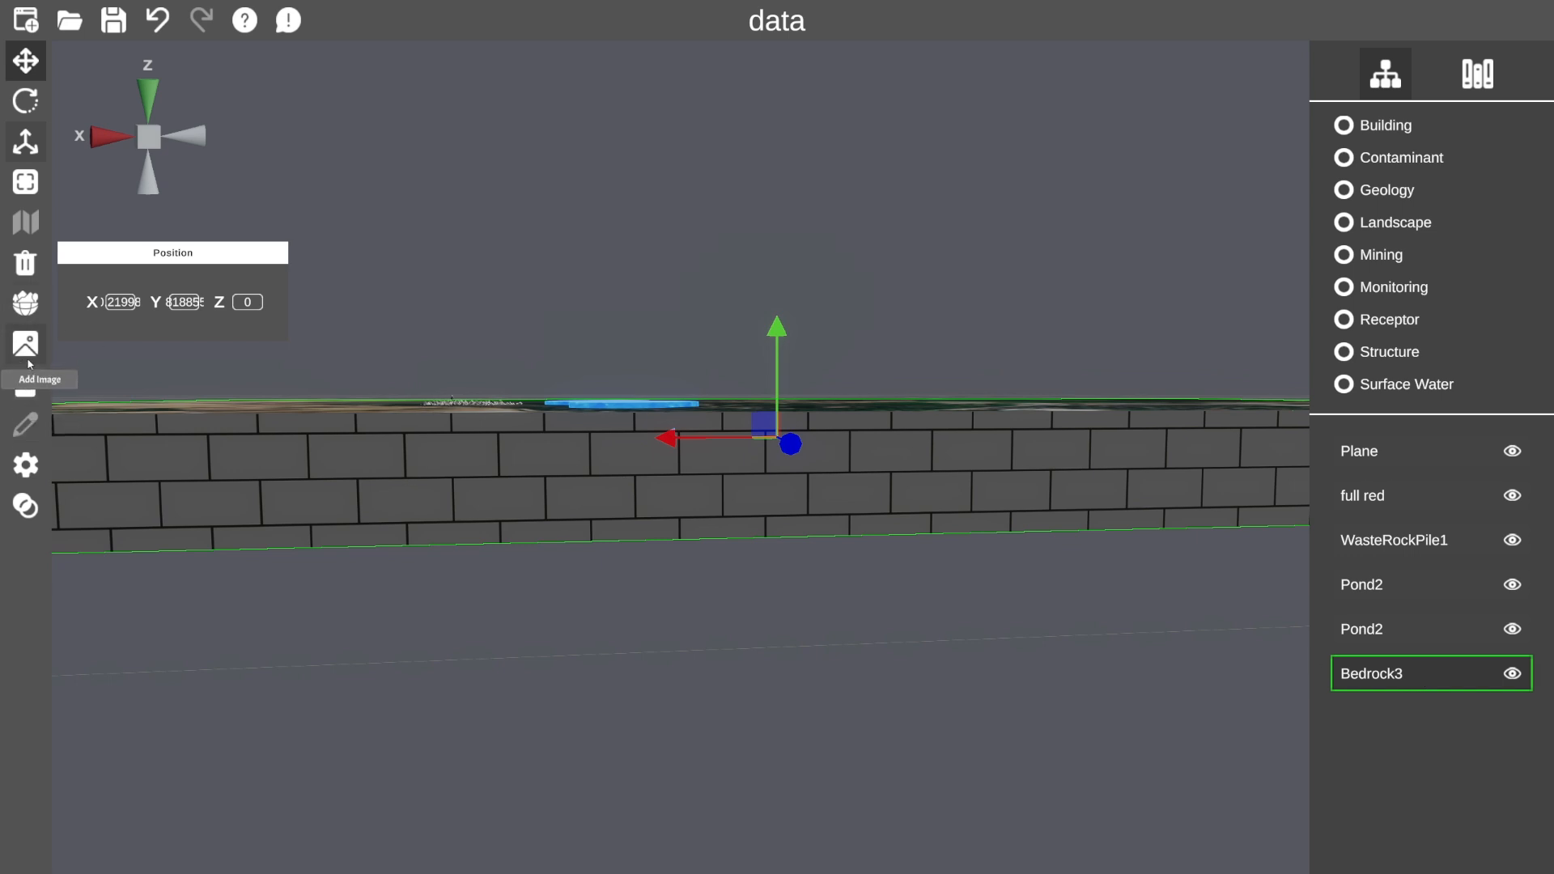
Lower the Bedrock3 slab's opacity so the red plume shows through.
{"action": "left_click", "coordinate": [27, 505]}
{"action": "left_click_drag", "start_coordinate": [236, 306], "coordinate": [158, 313]}
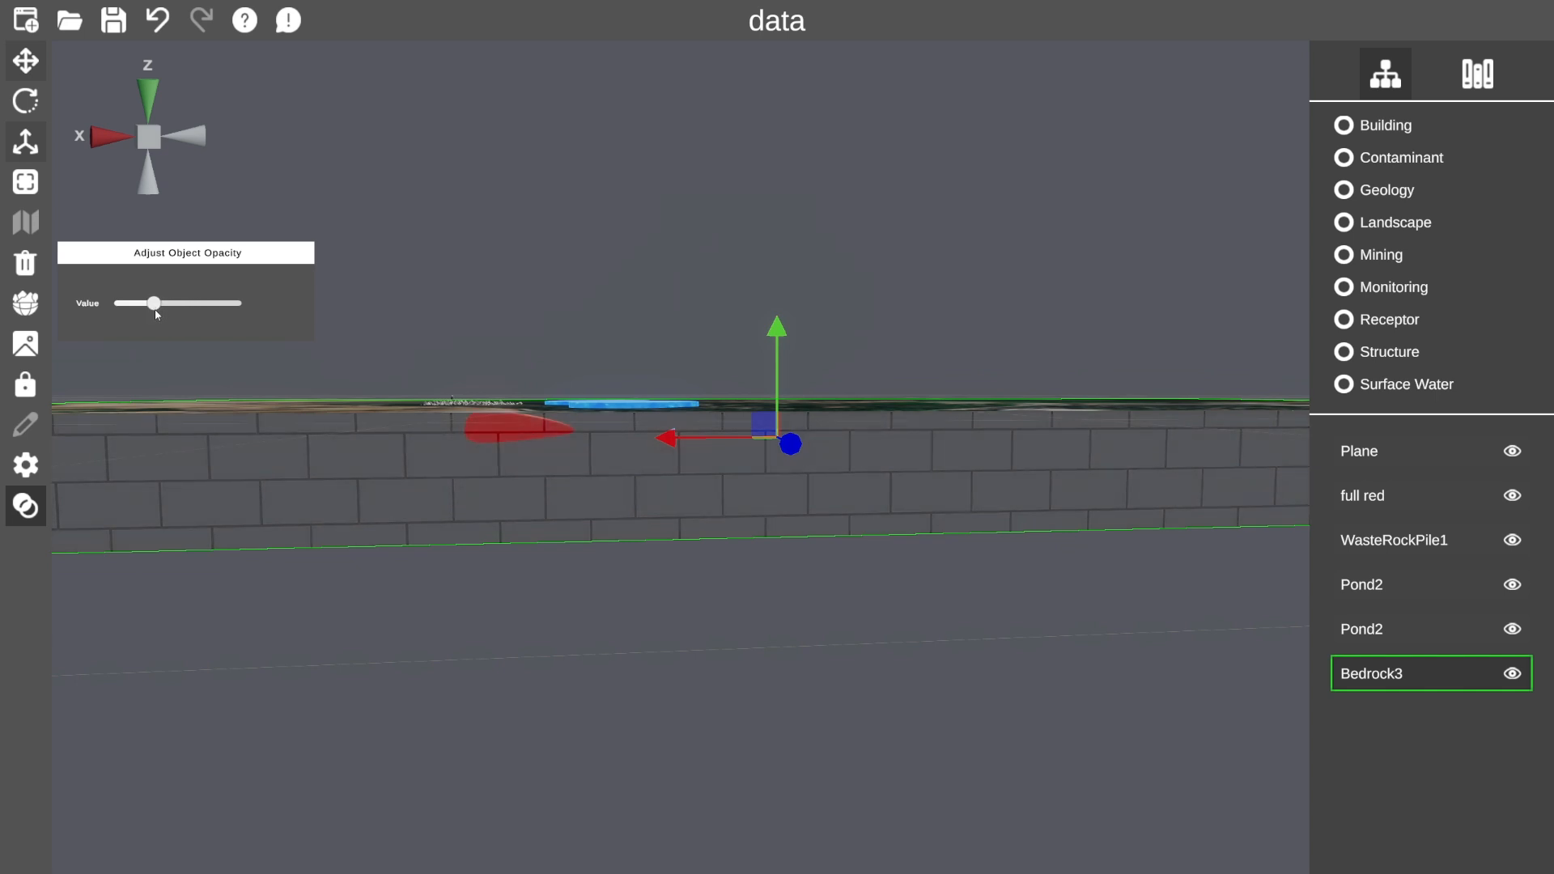
{"action": "left_click_drag", "start_coordinate": [594, 425], "coordinate": [781, 484]}
Select the aerial-photo Plane and adjust its opacity slider.
{"action": "left_click", "coordinate": [1385, 457]}
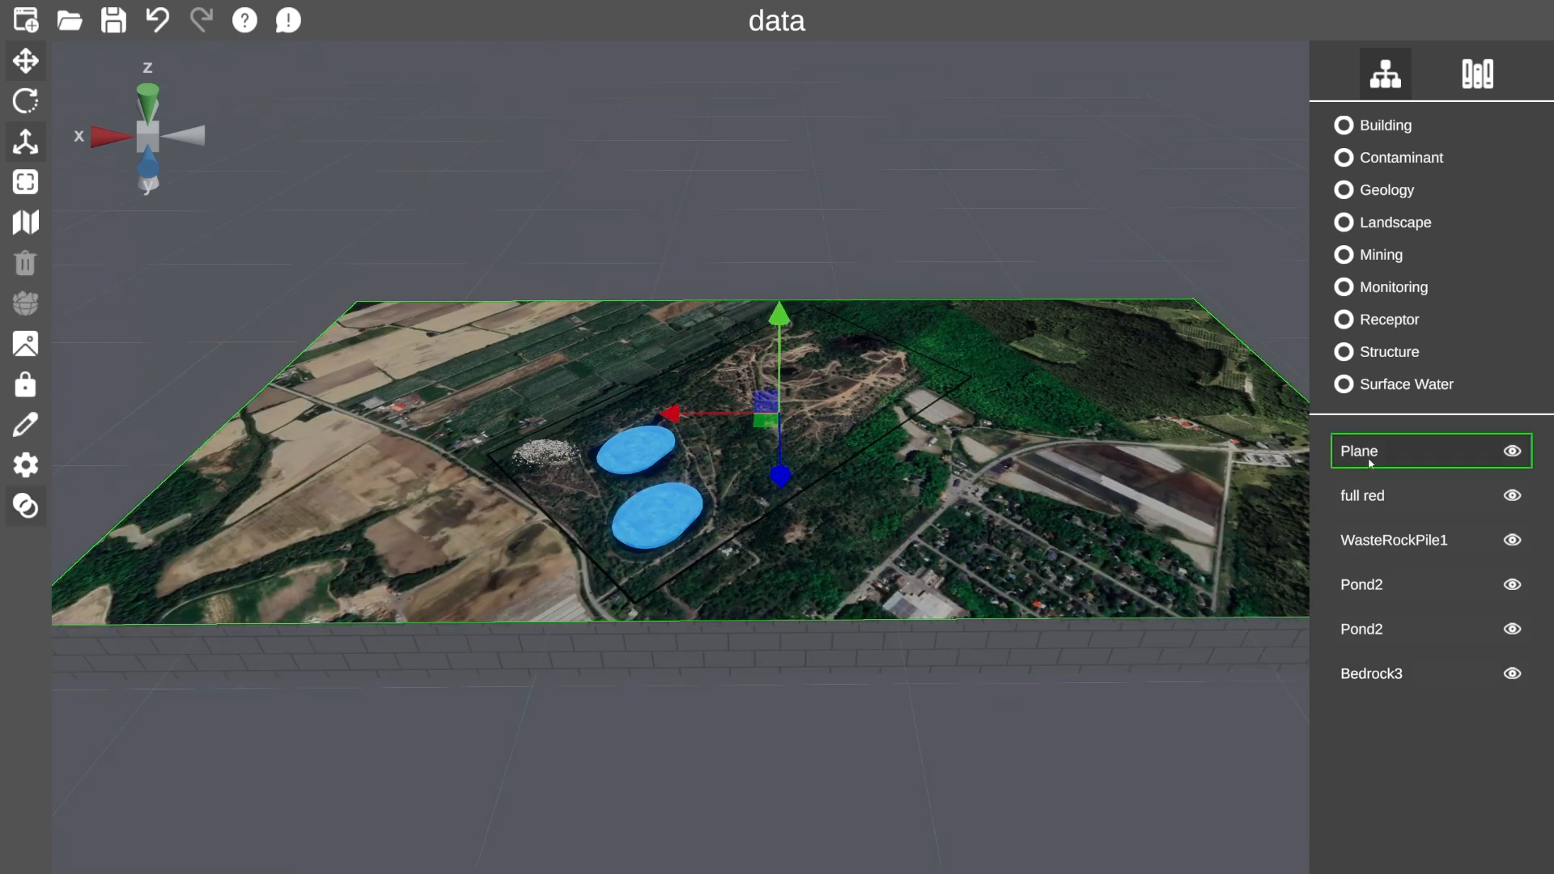
{"action": "left_click", "coordinate": [25, 506]}
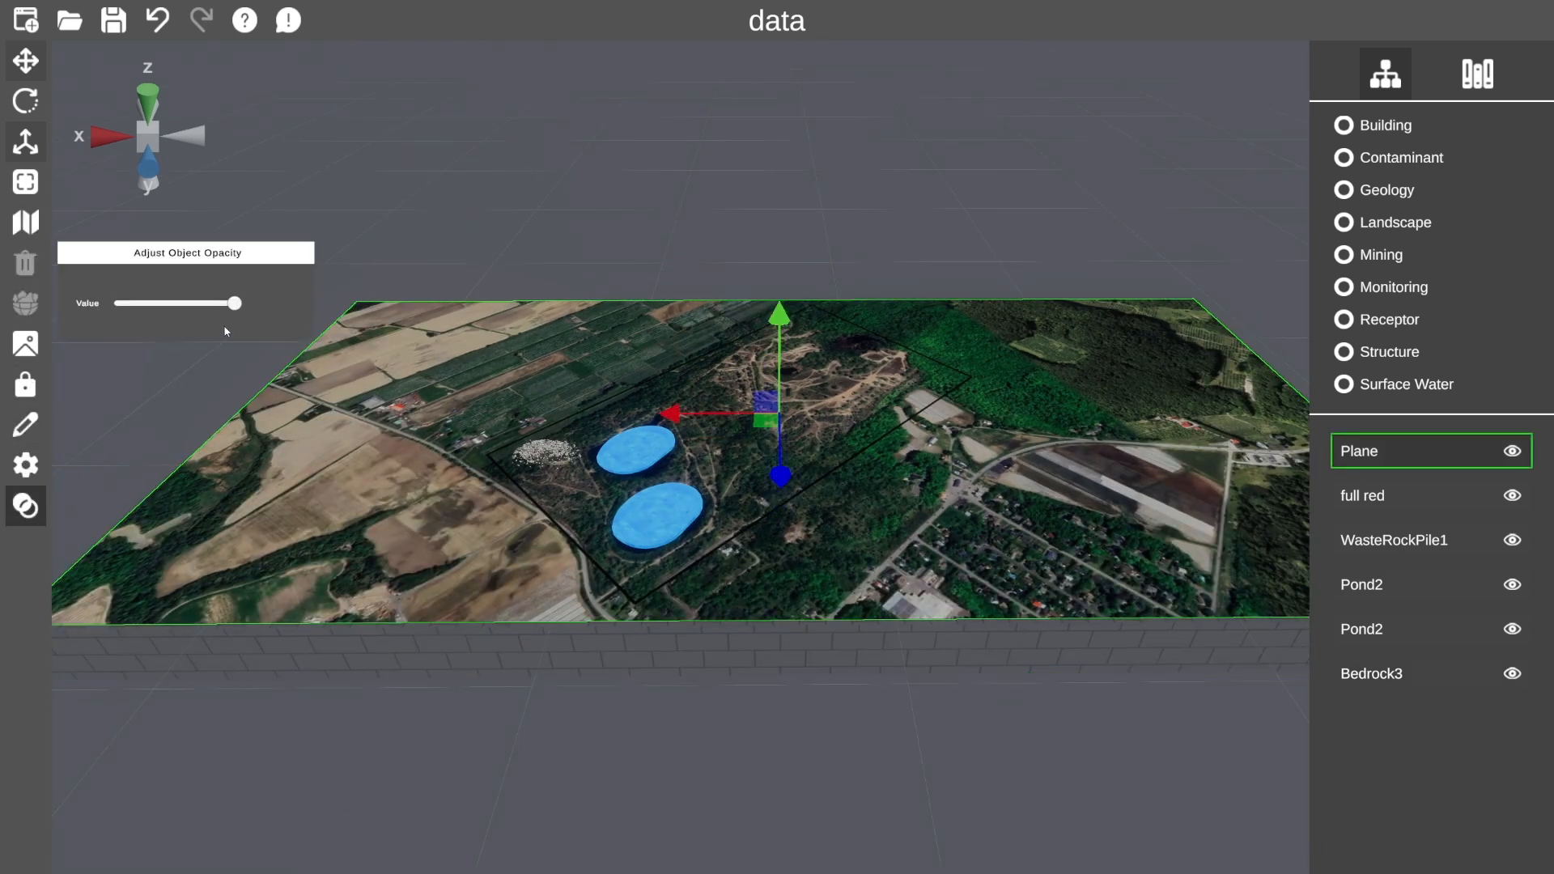
{"action": "mouse_move", "coordinate": [234, 308]}
{"action": "left_mouse_down"}
{"action": "mouse_move", "coordinate": [200, 313]}
{"action": "mouse_move", "coordinate": [259, 317]}
{"action": "left_mouse_up"}
Add a Head Frame model from the Mining library to the scene.
{"action": "left_click", "coordinate": [1470, 85]}
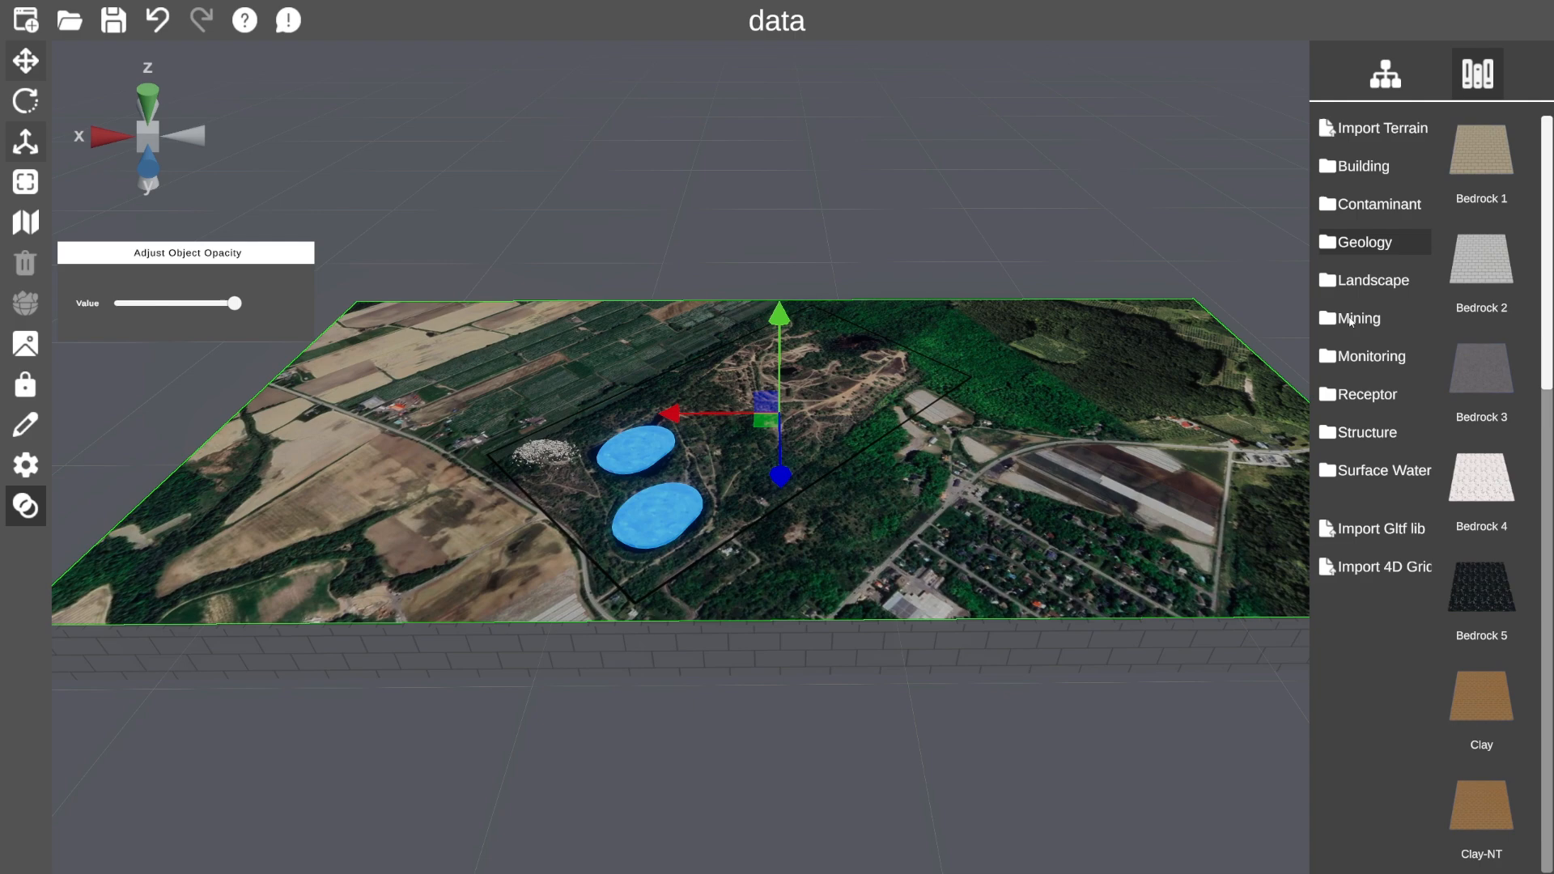
{"action": "left_click_drag", "start_coordinate": [733, 389], "coordinate": [589, 451]}
{"action": "scroll", "coordinate": [588, 450], "scroll_direction": "up", "scroll_amount": 3}
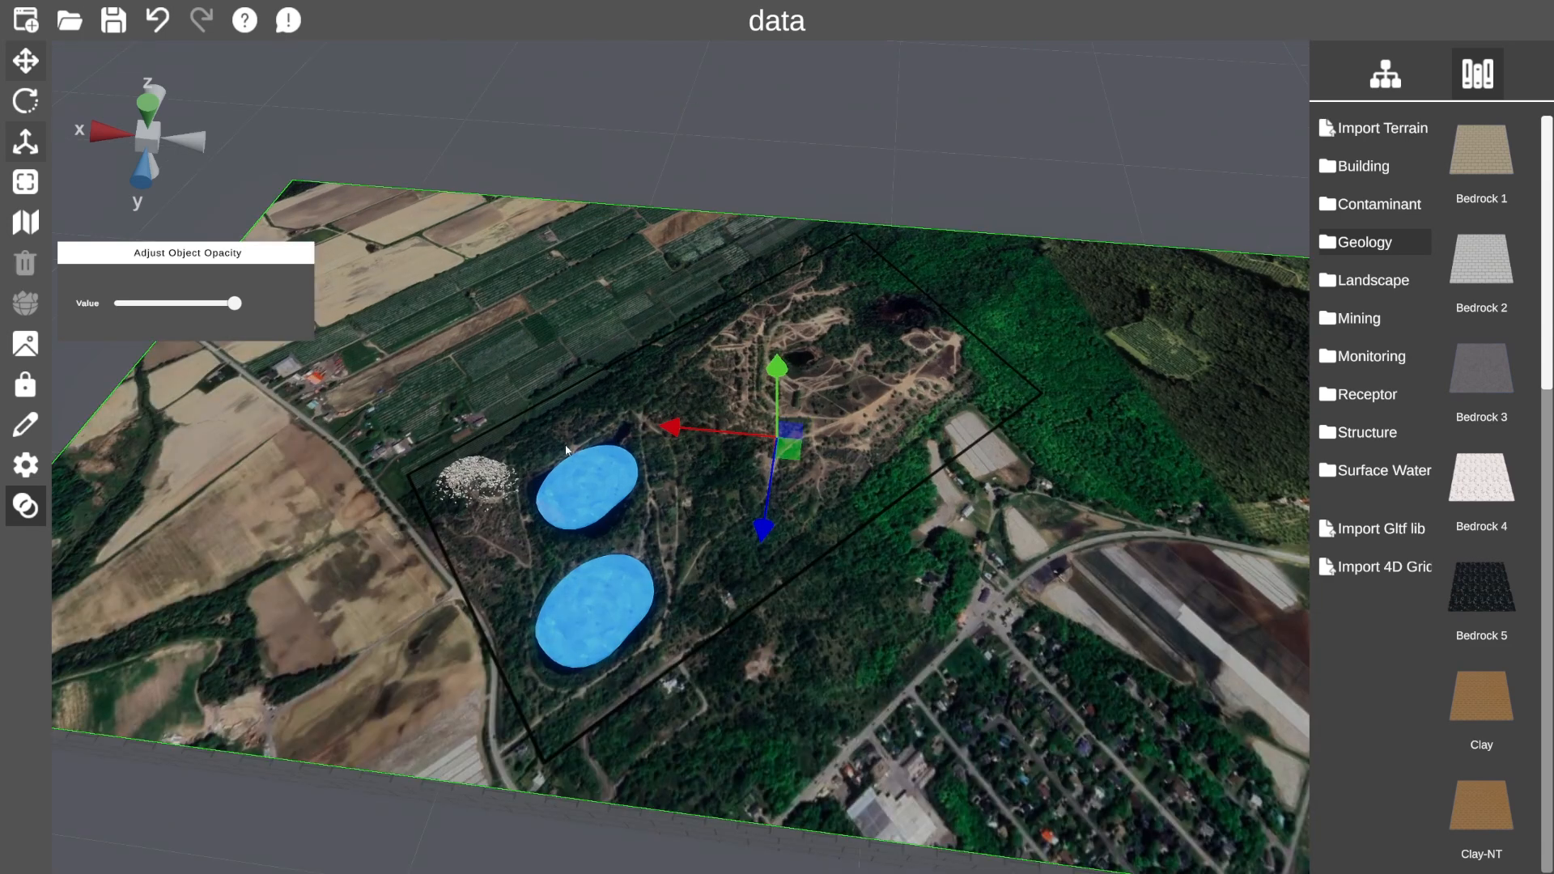
{"action": "left_click", "coordinate": [1362, 474]}
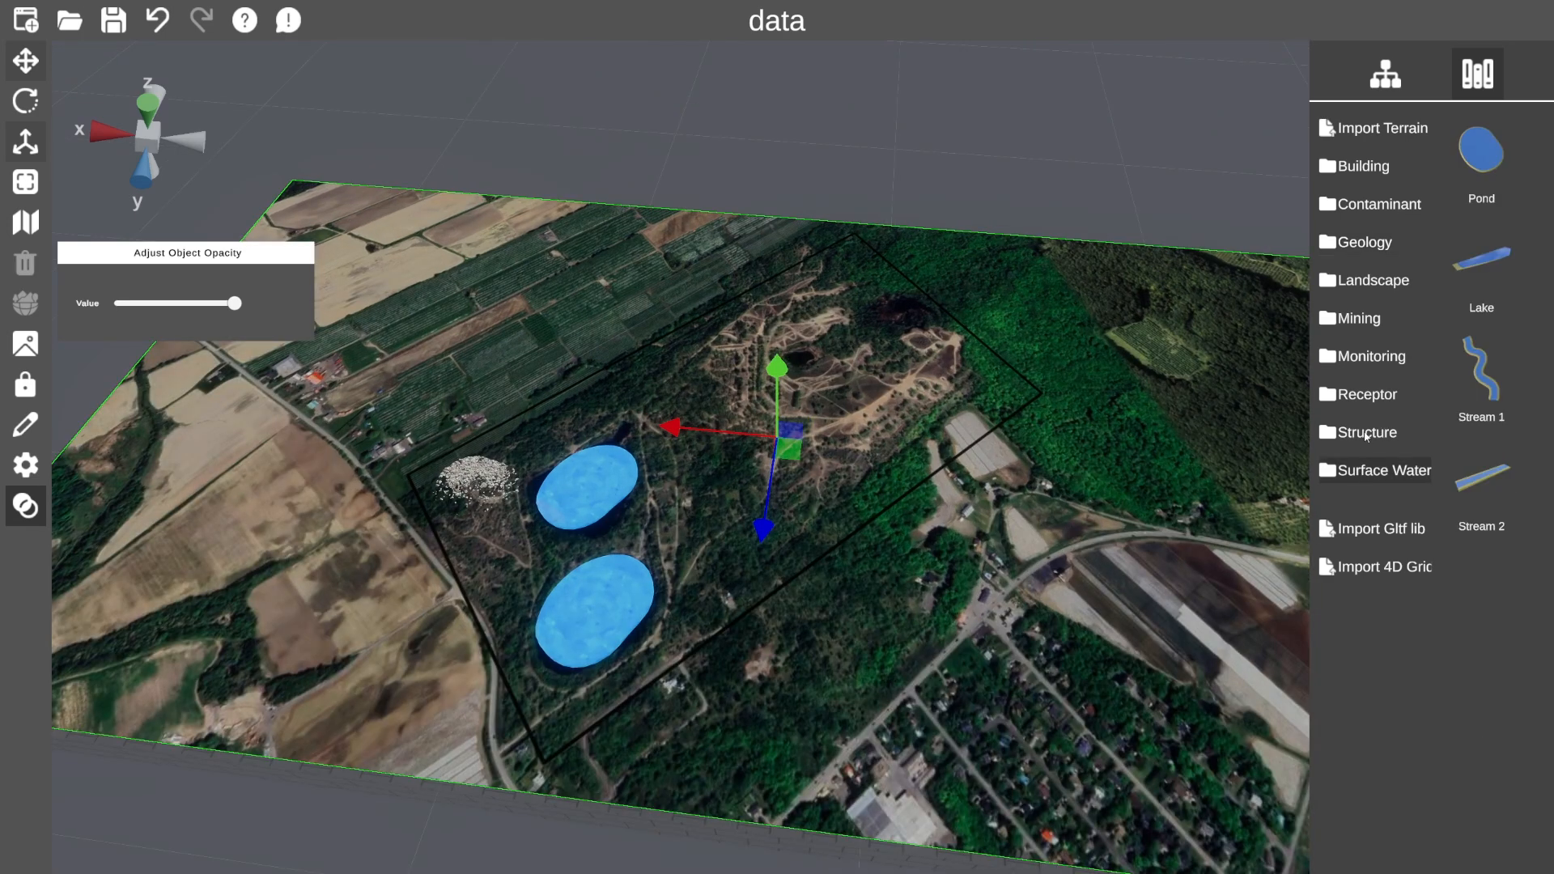
{"action": "left_click", "coordinate": [1365, 327]}
{"action": "scroll", "coordinate": [1490, 820], "scroll_direction": "down", "scroll_amount": 3}
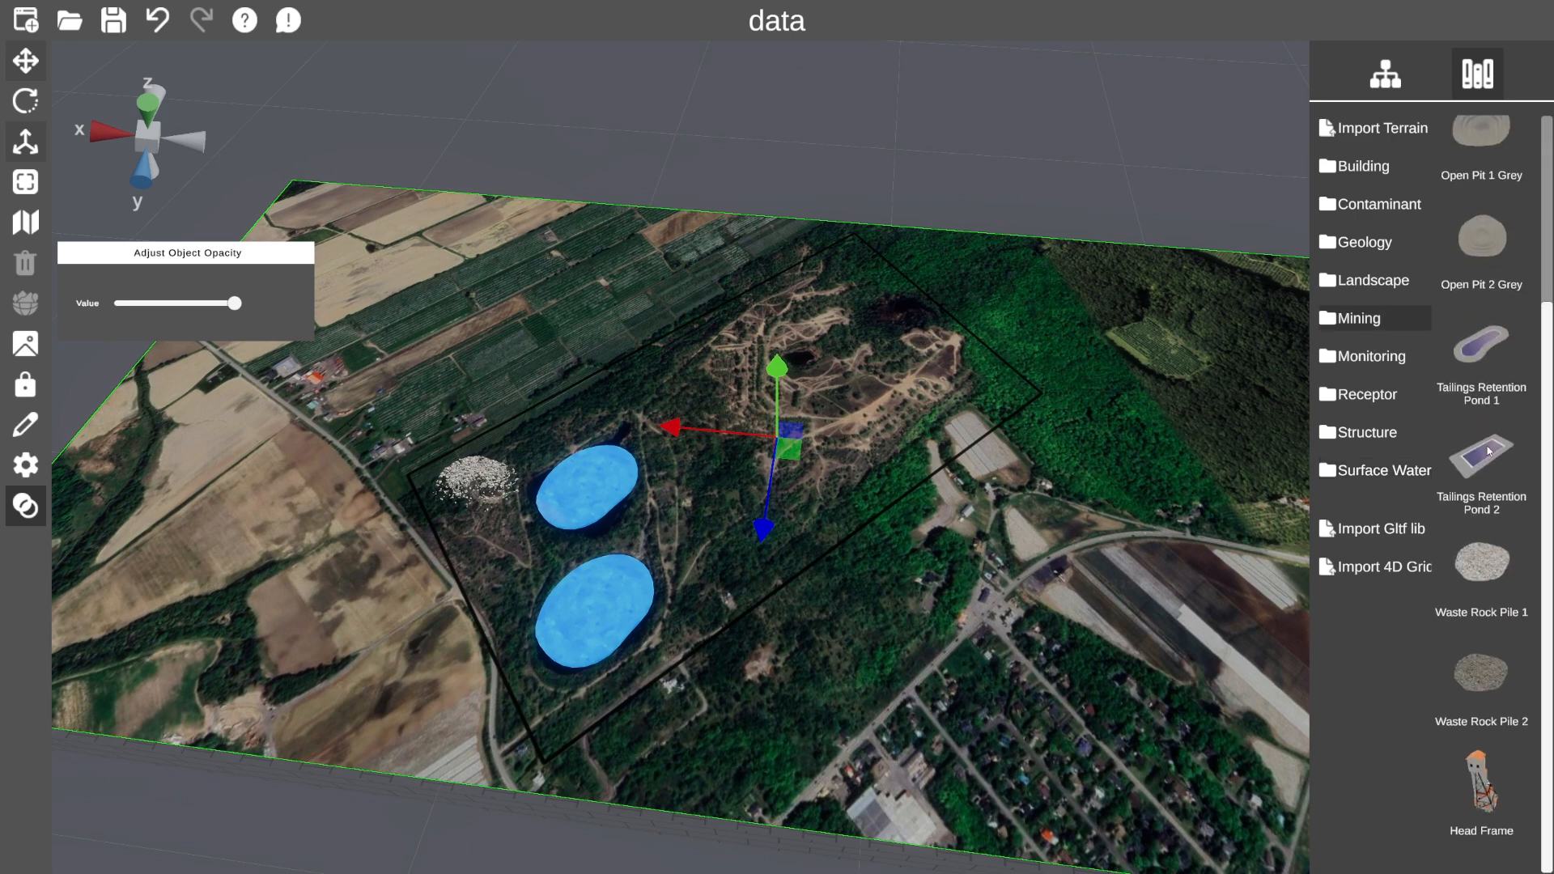
{"action": "left_click", "coordinate": [1489, 819]}
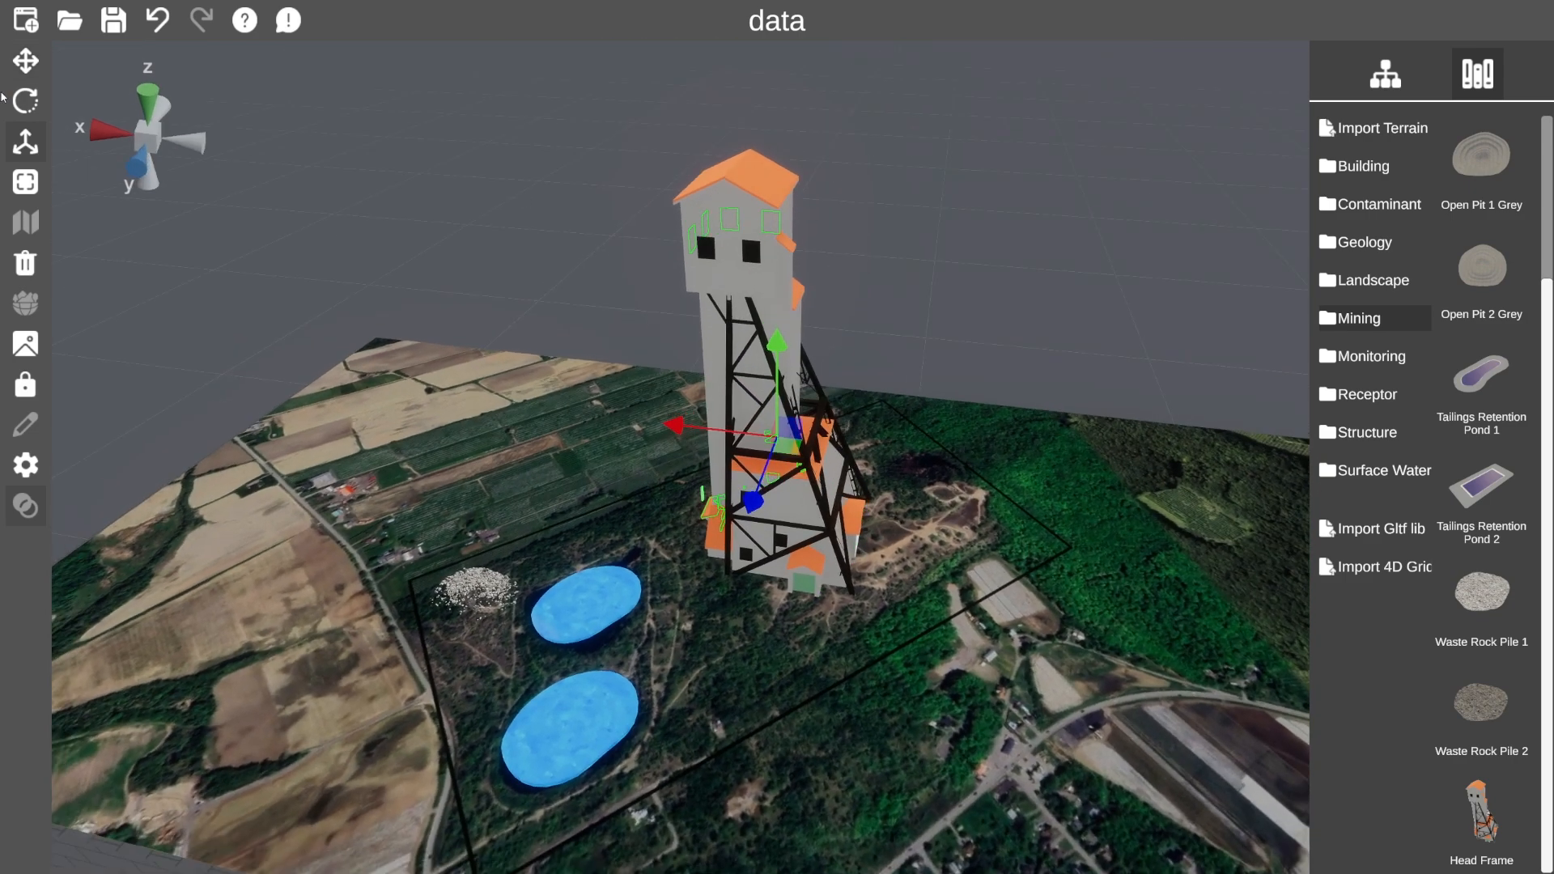
Shrink the head frame to a small size and place it beside the upper pond.
{"action": "left_click", "coordinate": [25, 142]}
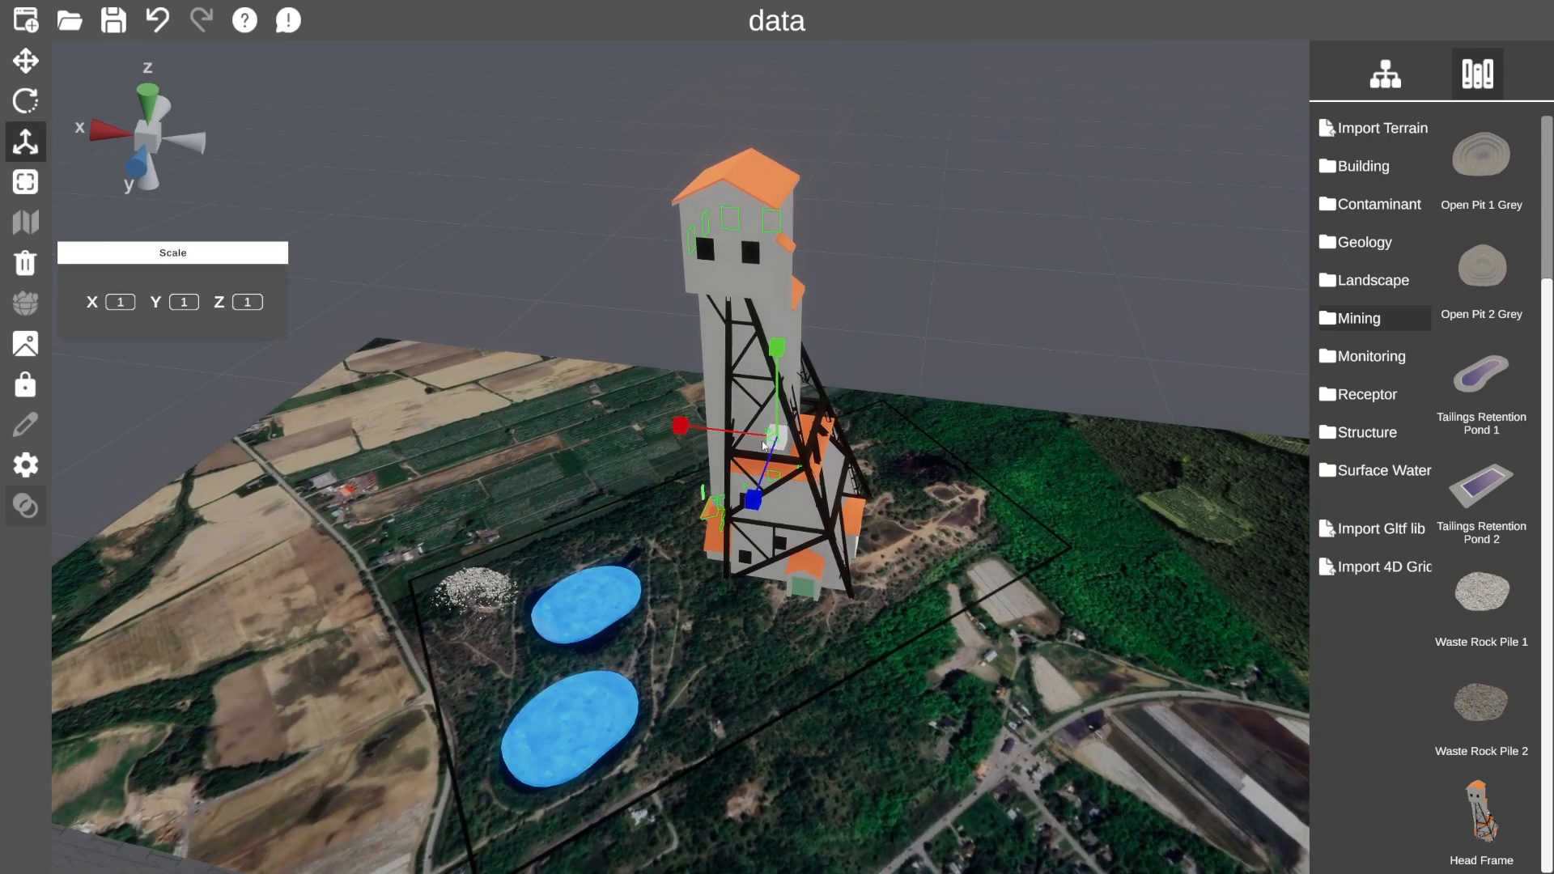
{"action": "left_click_drag", "start_coordinate": [780, 439], "coordinate": [763, 459]}
{"action": "key", "text": "w"}
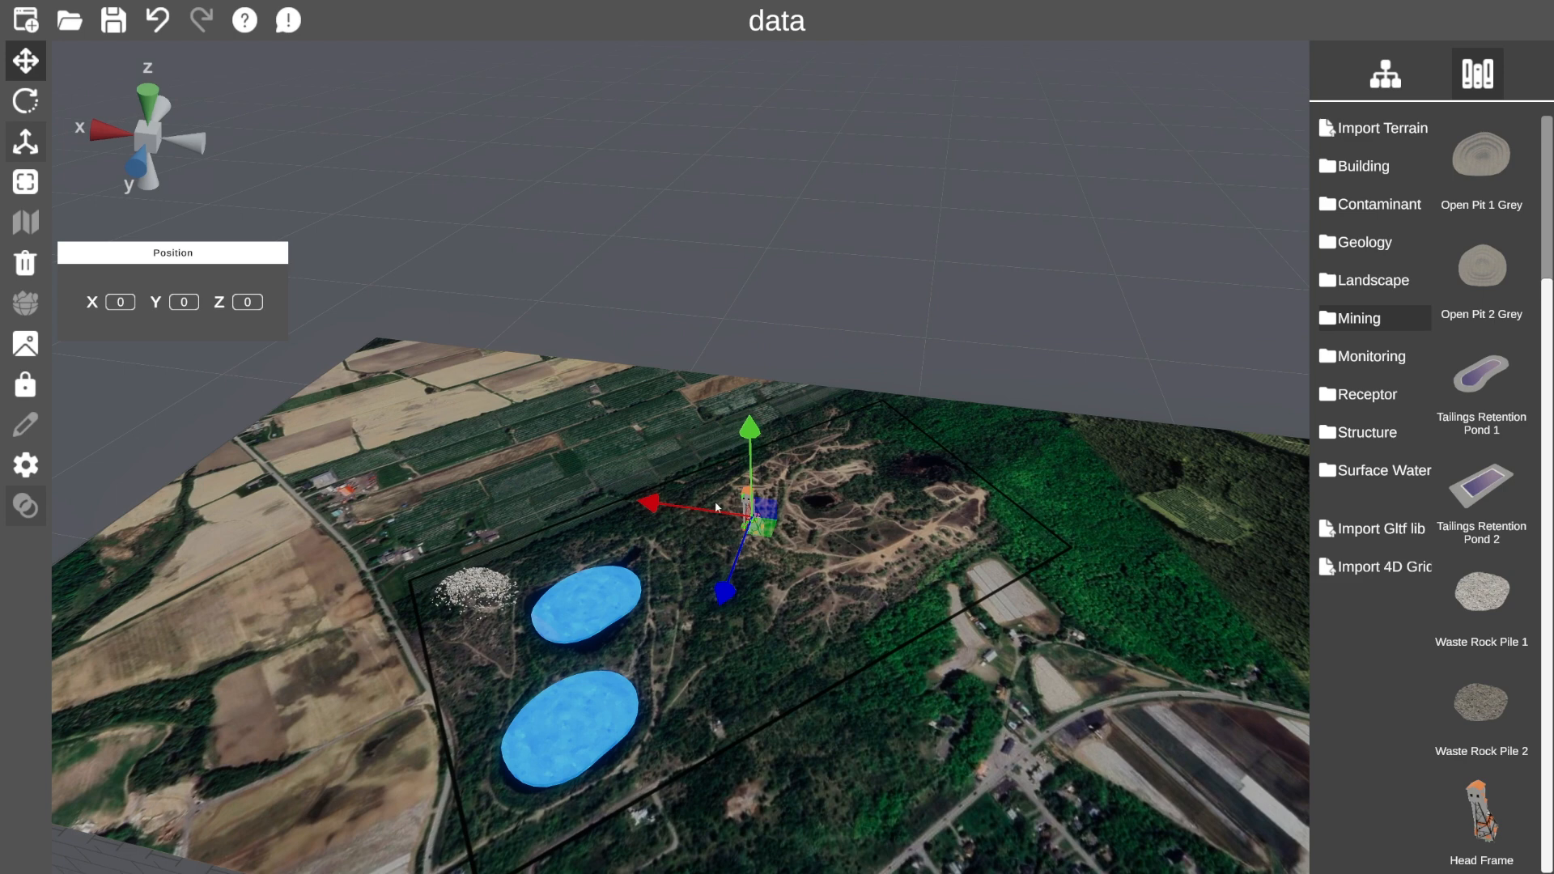
{"action": "left_click_drag", "start_coordinate": [759, 537], "coordinate": [583, 577]}
{"action": "left_click", "coordinate": [25, 100]}
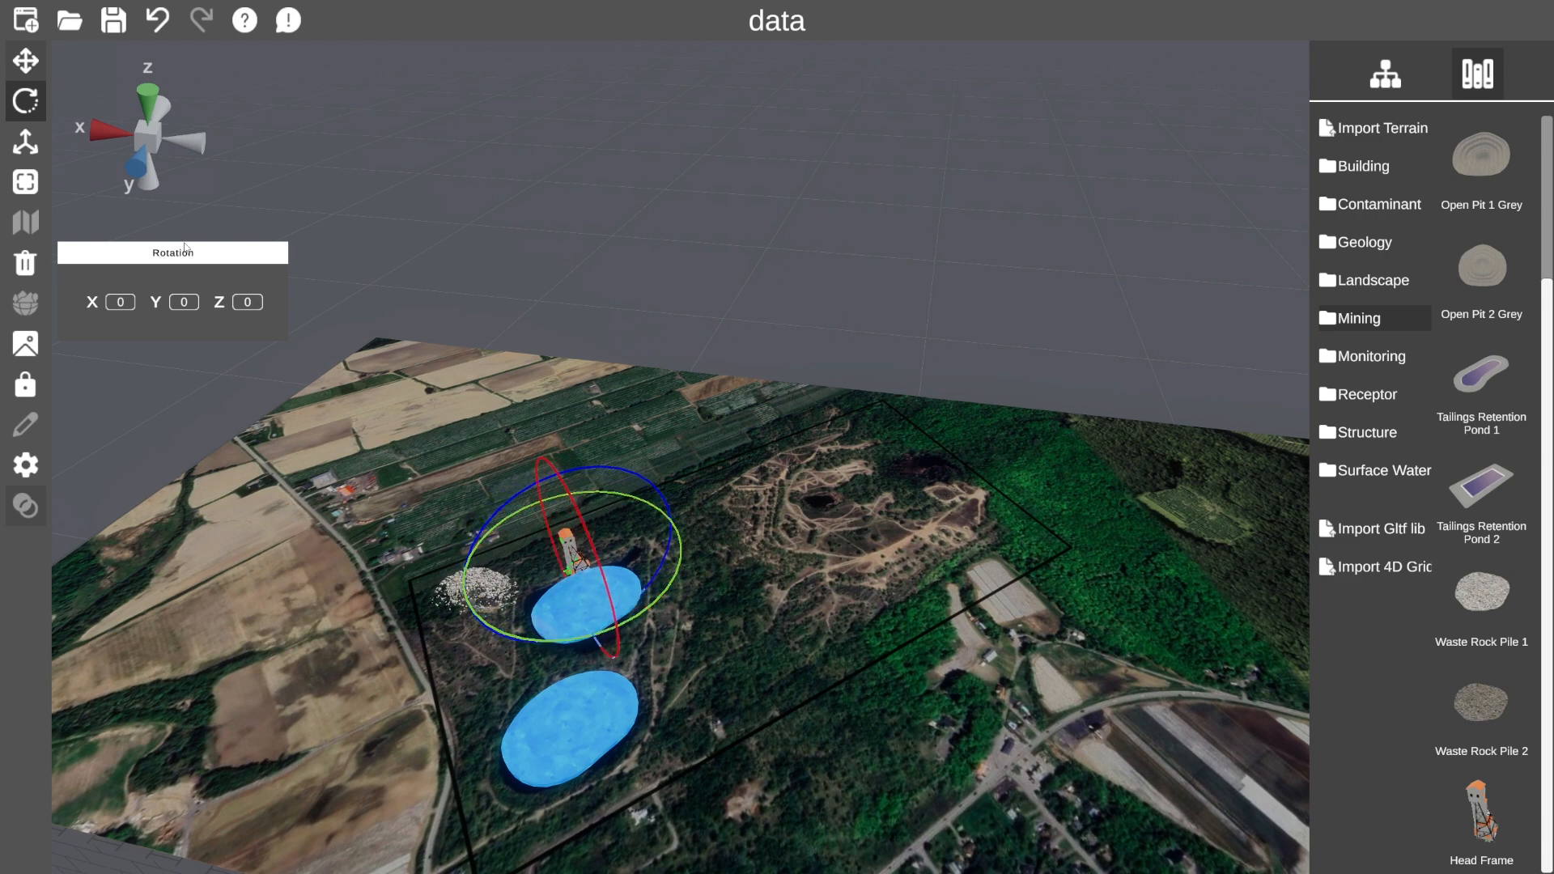
{"action": "left_click", "coordinate": [25, 60]}
{"action": "left_click_drag", "start_coordinate": [604, 604], "coordinate": [595, 599]}
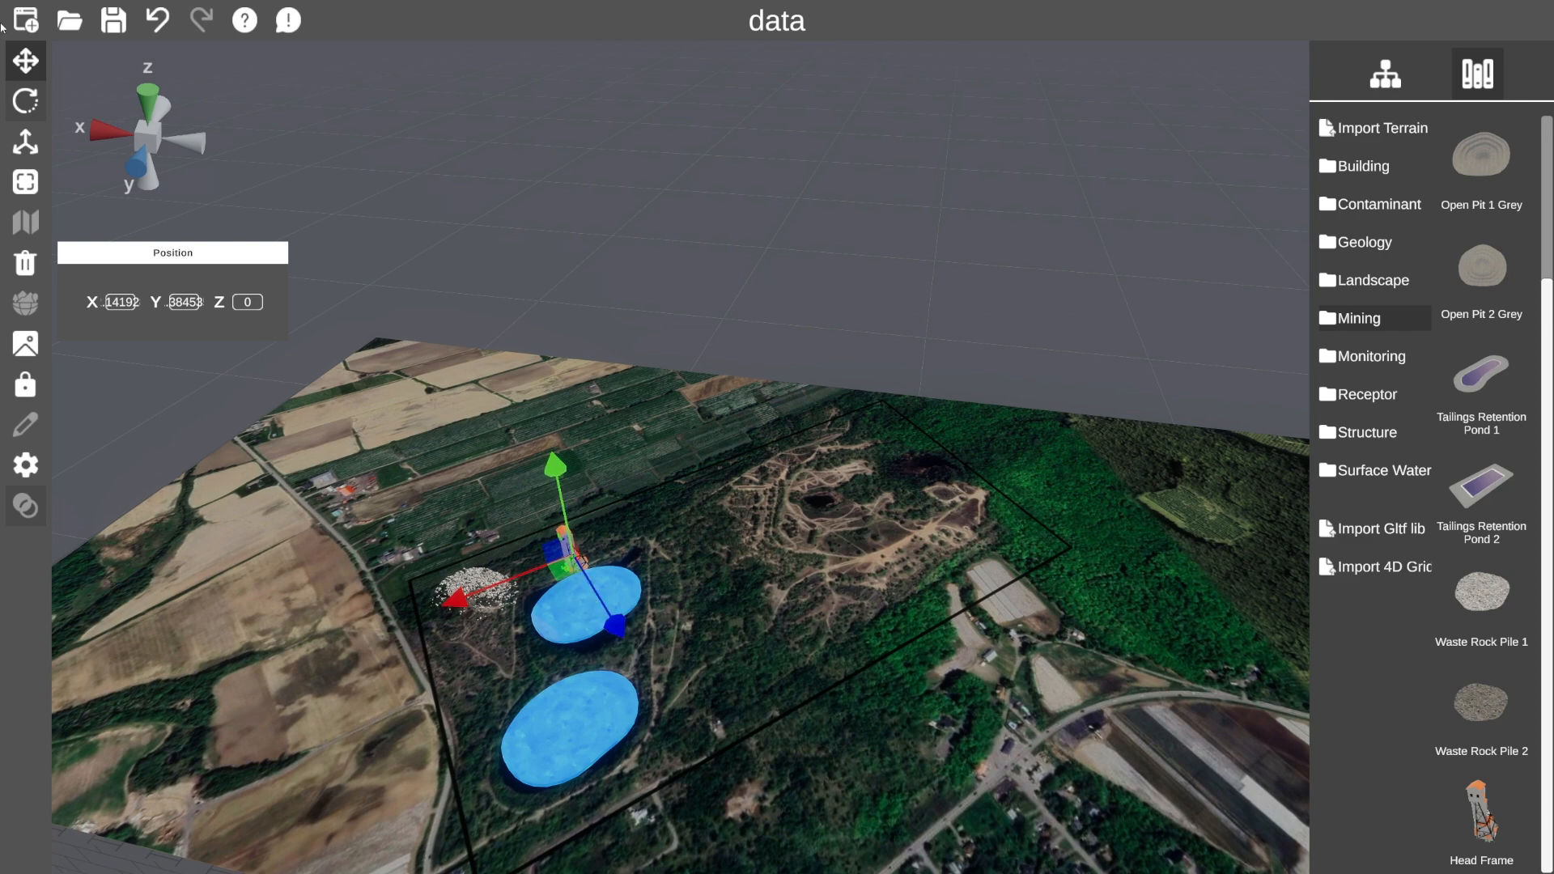
{"action": "key", "text": "Escape"}
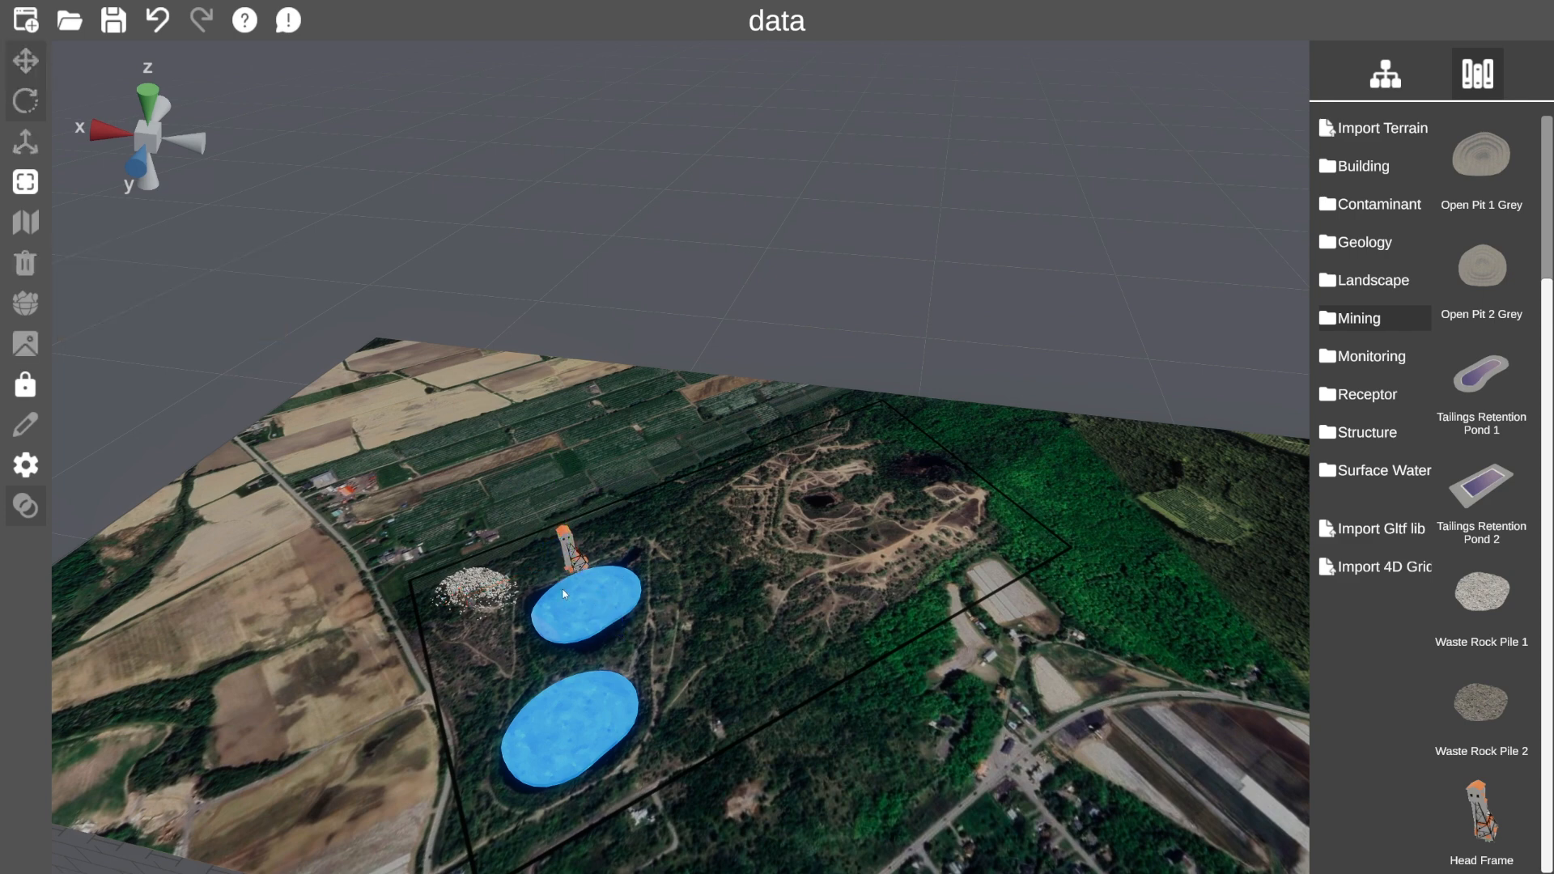
{"action": "left_click", "coordinate": [1385, 72]}
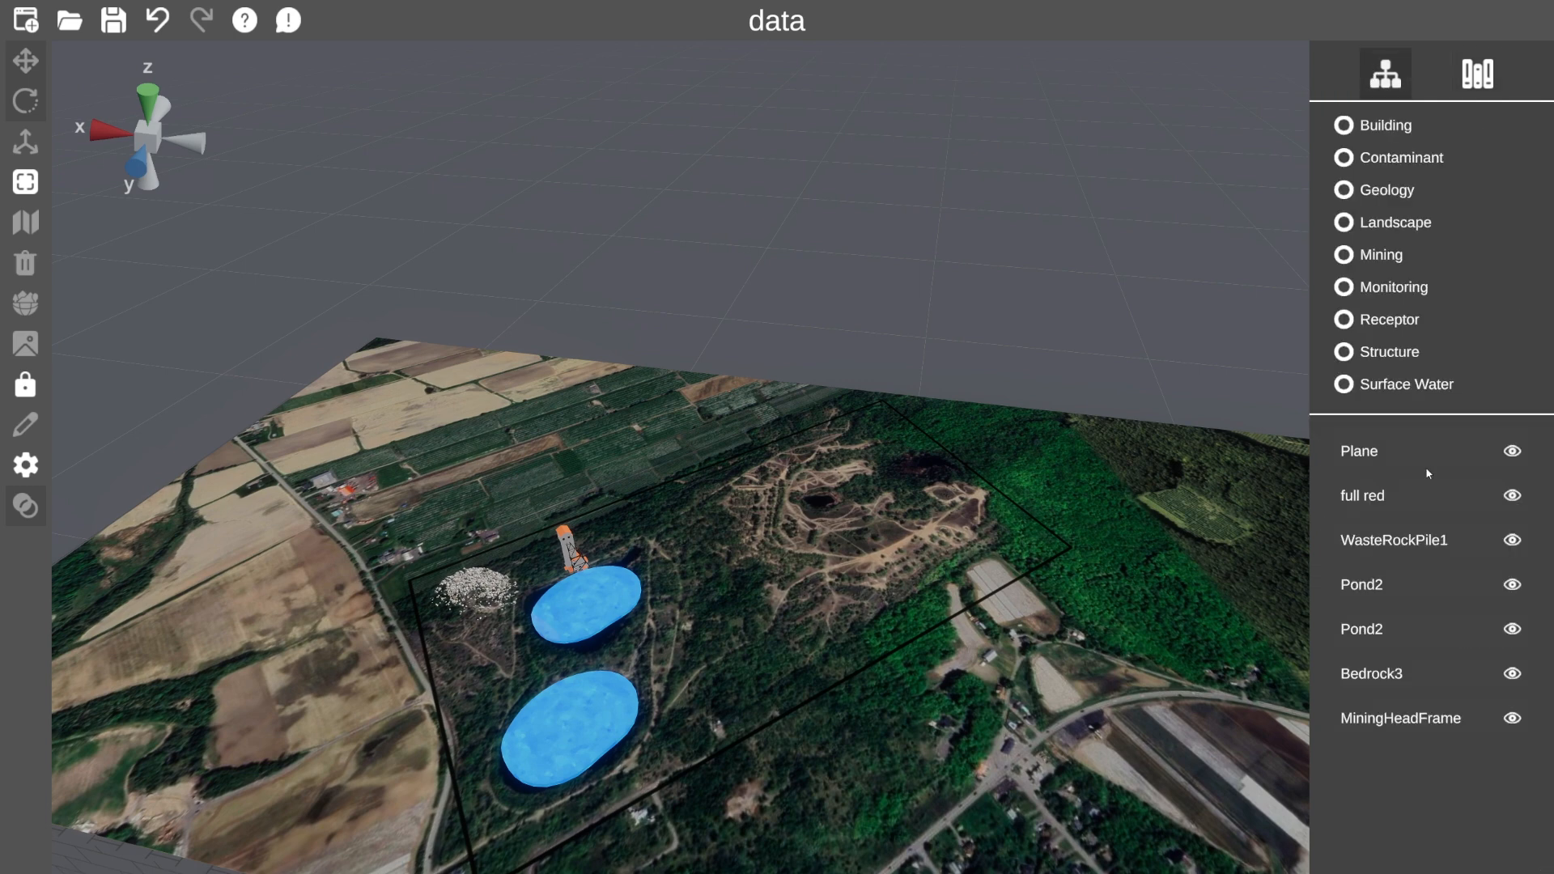
Attach structures.png to the MiningHeadFrame object.
{"action": "left_click", "coordinate": [1442, 727]}
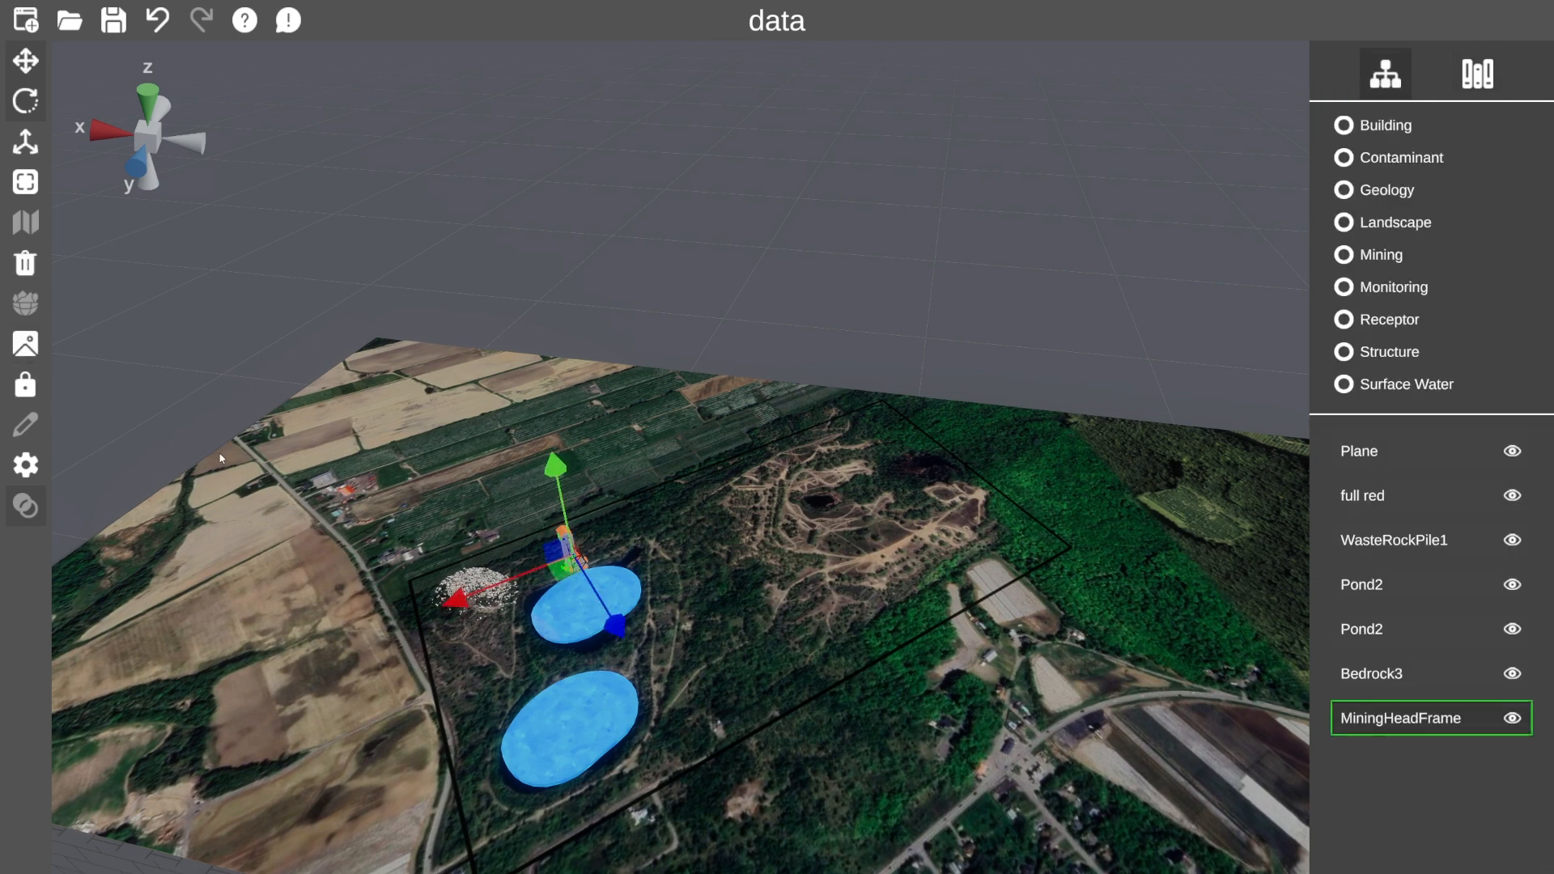
{"action": "left_click", "coordinate": [25, 344]}
{"action": "left_click", "coordinate": [1505, 668]}
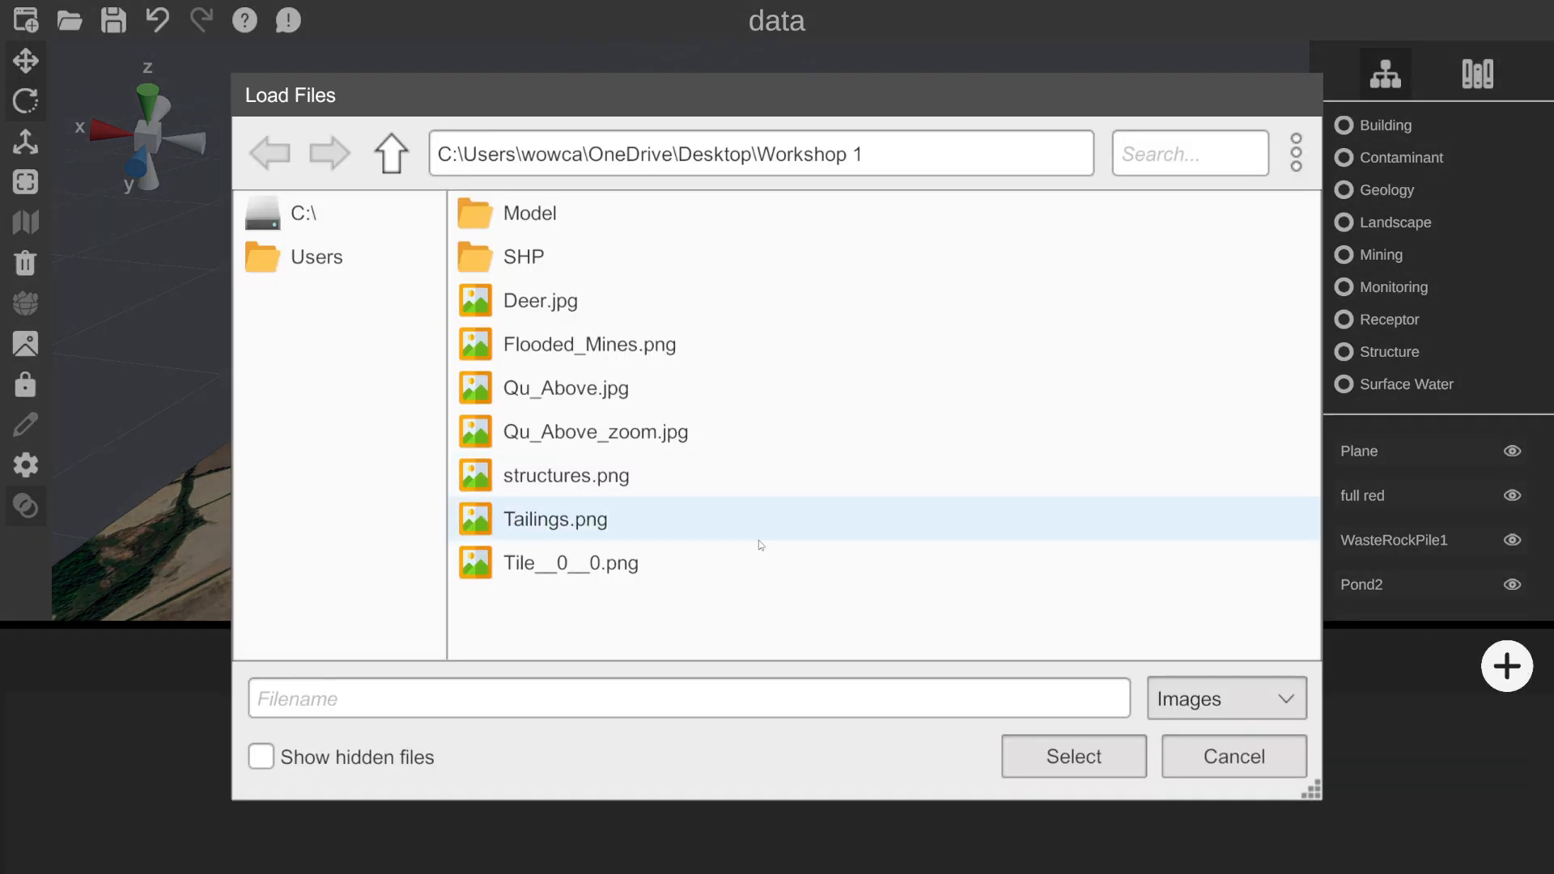
{"action": "double_click", "coordinate": [652, 486]}
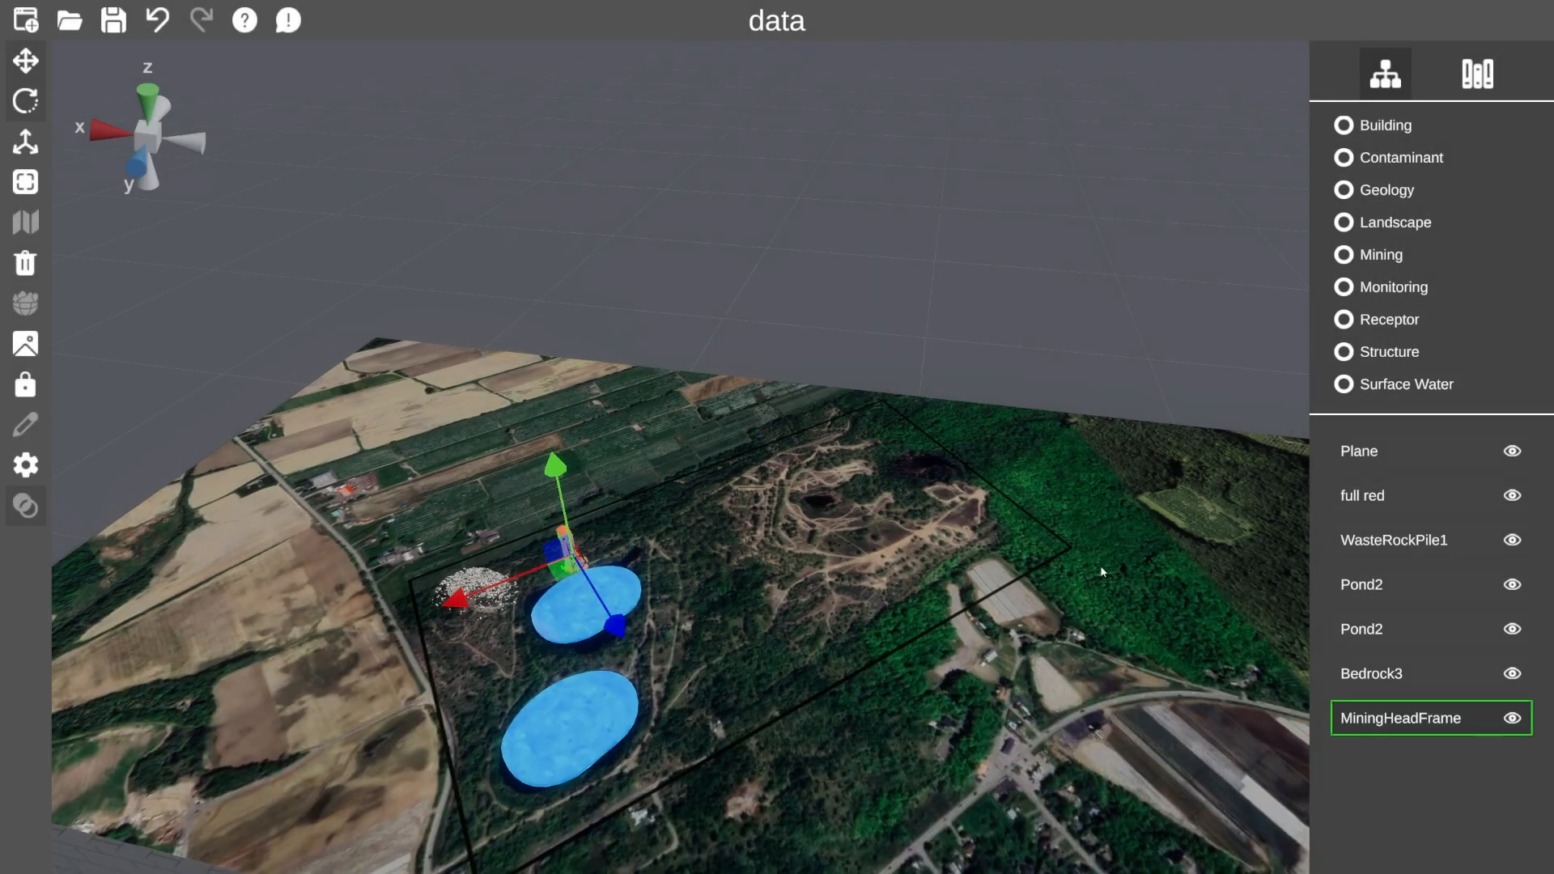
{"action": "scroll", "coordinate": [1101, 573], "scroll_direction": "down", "scroll_amount": 5}
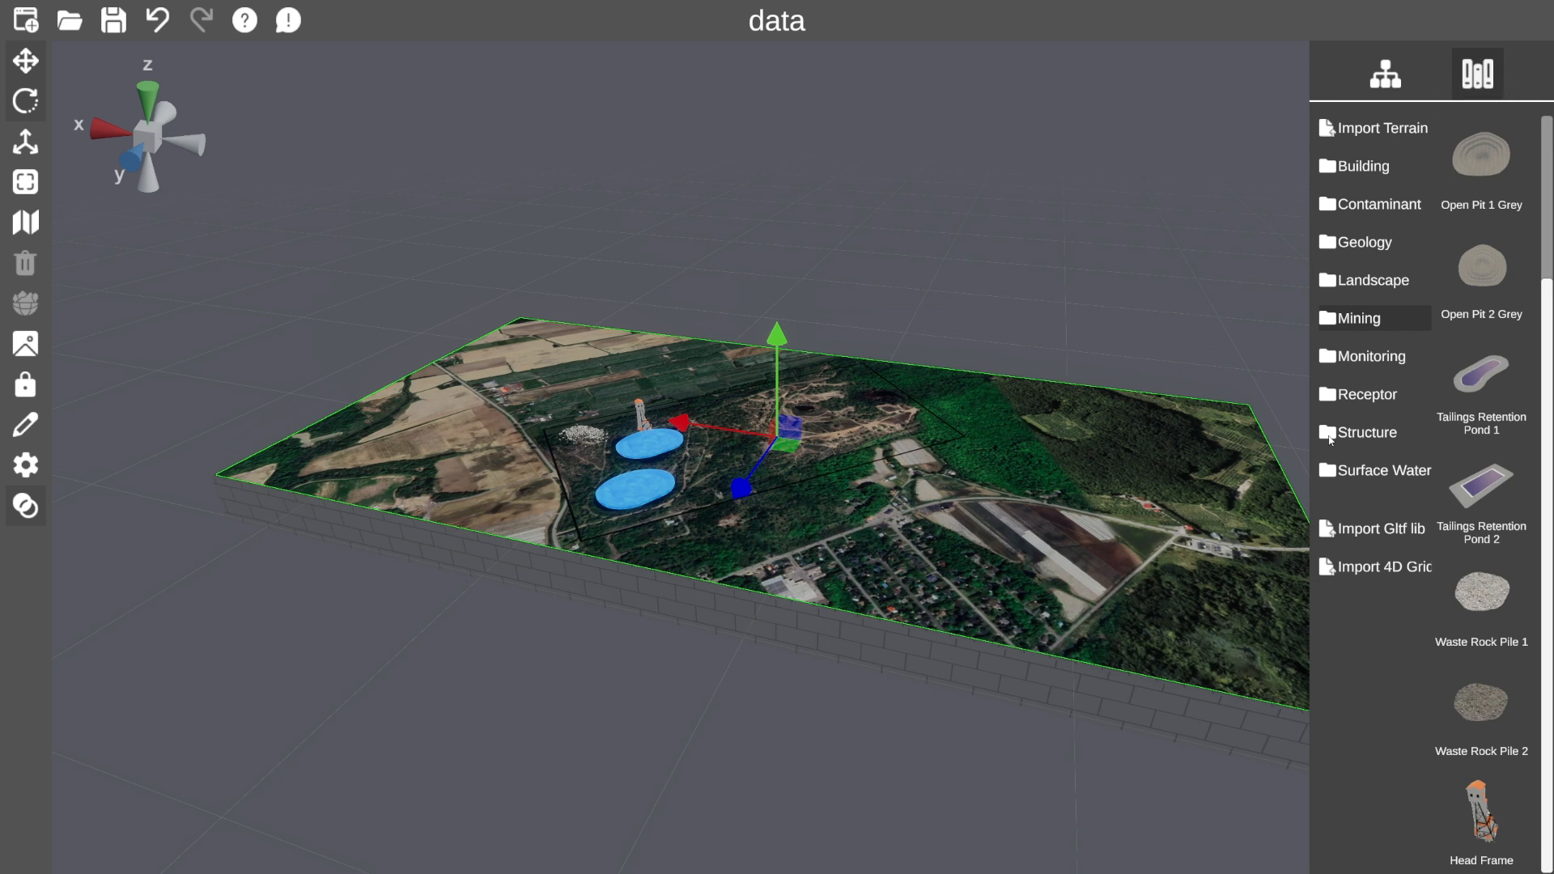
Drop a Deer model from the Receptor library into the scene.
{"action": "left_click", "coordinate": [1379, 399]}
{"action": "scroll", "coordinate": [1509, 484], "scroll_direction": "down", "scroll_amount": 3}
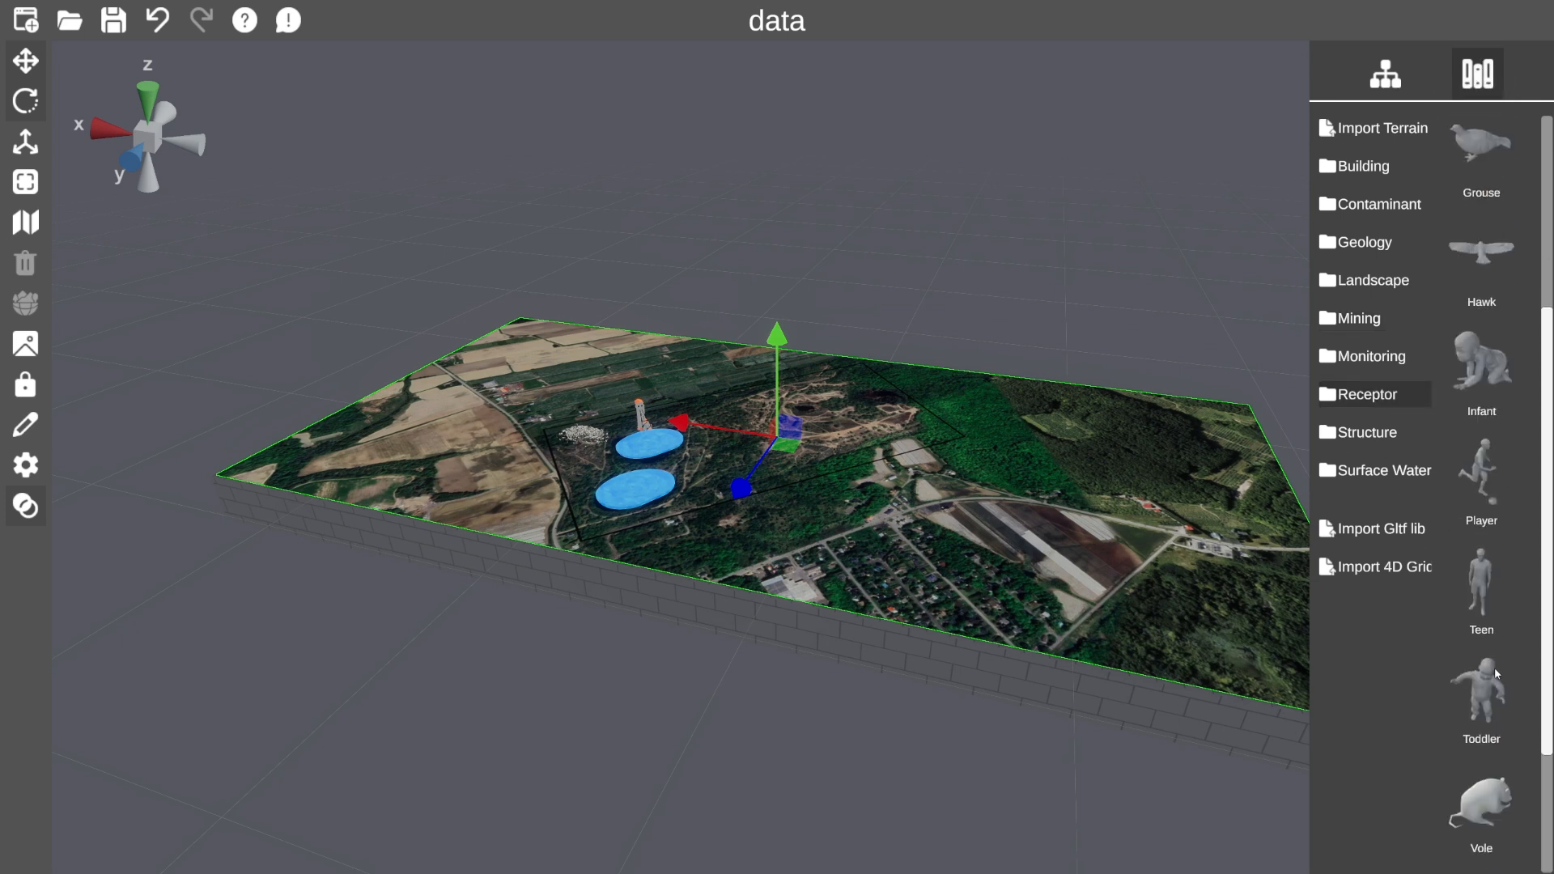
{"action": "scroll", "coordinate": [1486, 251], "scroll_direction": "up", "scroll_amount": 2}
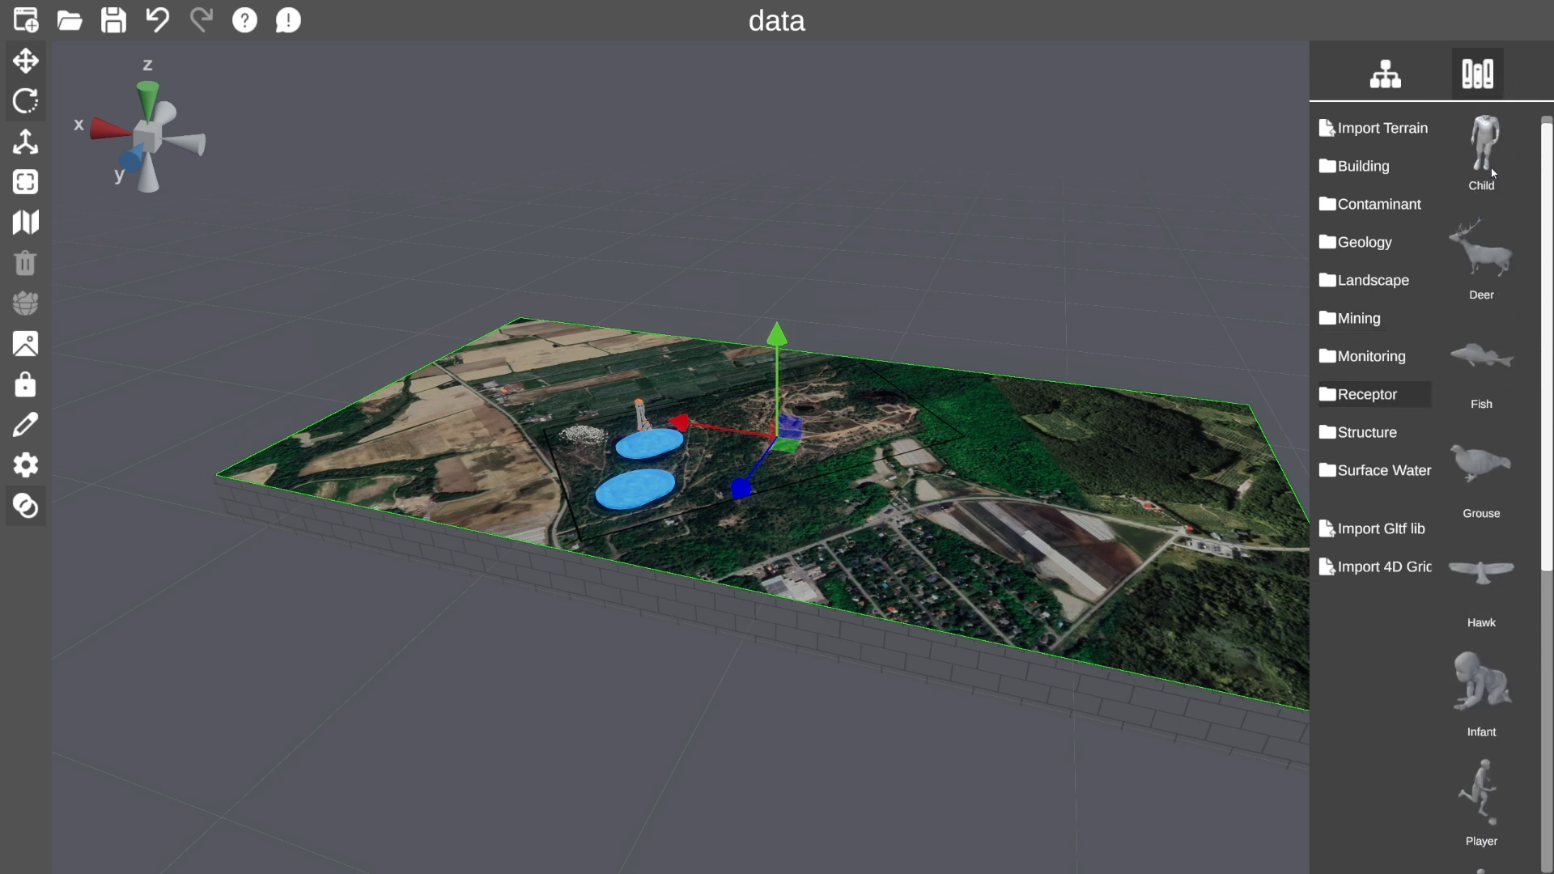
{"action": "left_click_drag", "start_coordinate": [1481, 255], "coordinate": [706, 435]}
Rotate the deer and move it onto the forest on the right of the site.
{"action": "left_click", "coordinate": [27, 102]}
{"action": "left_click_drag", "start_coordinate": [708, 398], "coordinate": [640, 371]}
{"action": "left_click", "coordinate": [25, 142]}
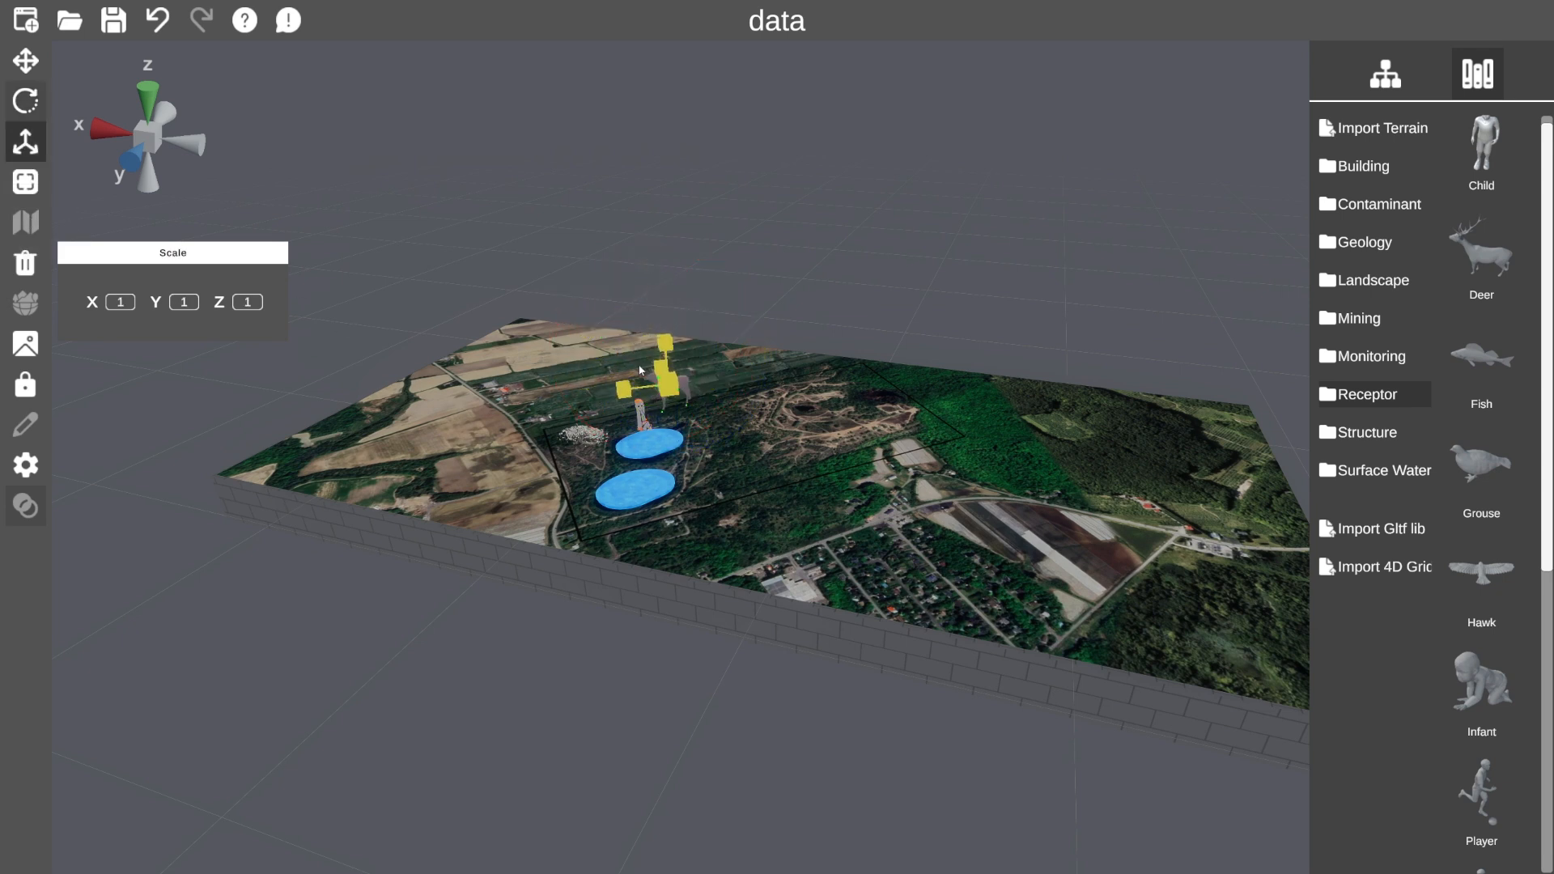
{"action": "left_click", "coordinate": [40, 61]}
{"action": "left_click_drag", "start_coordinate": [660, 406], "coordinate": [969, 426]}
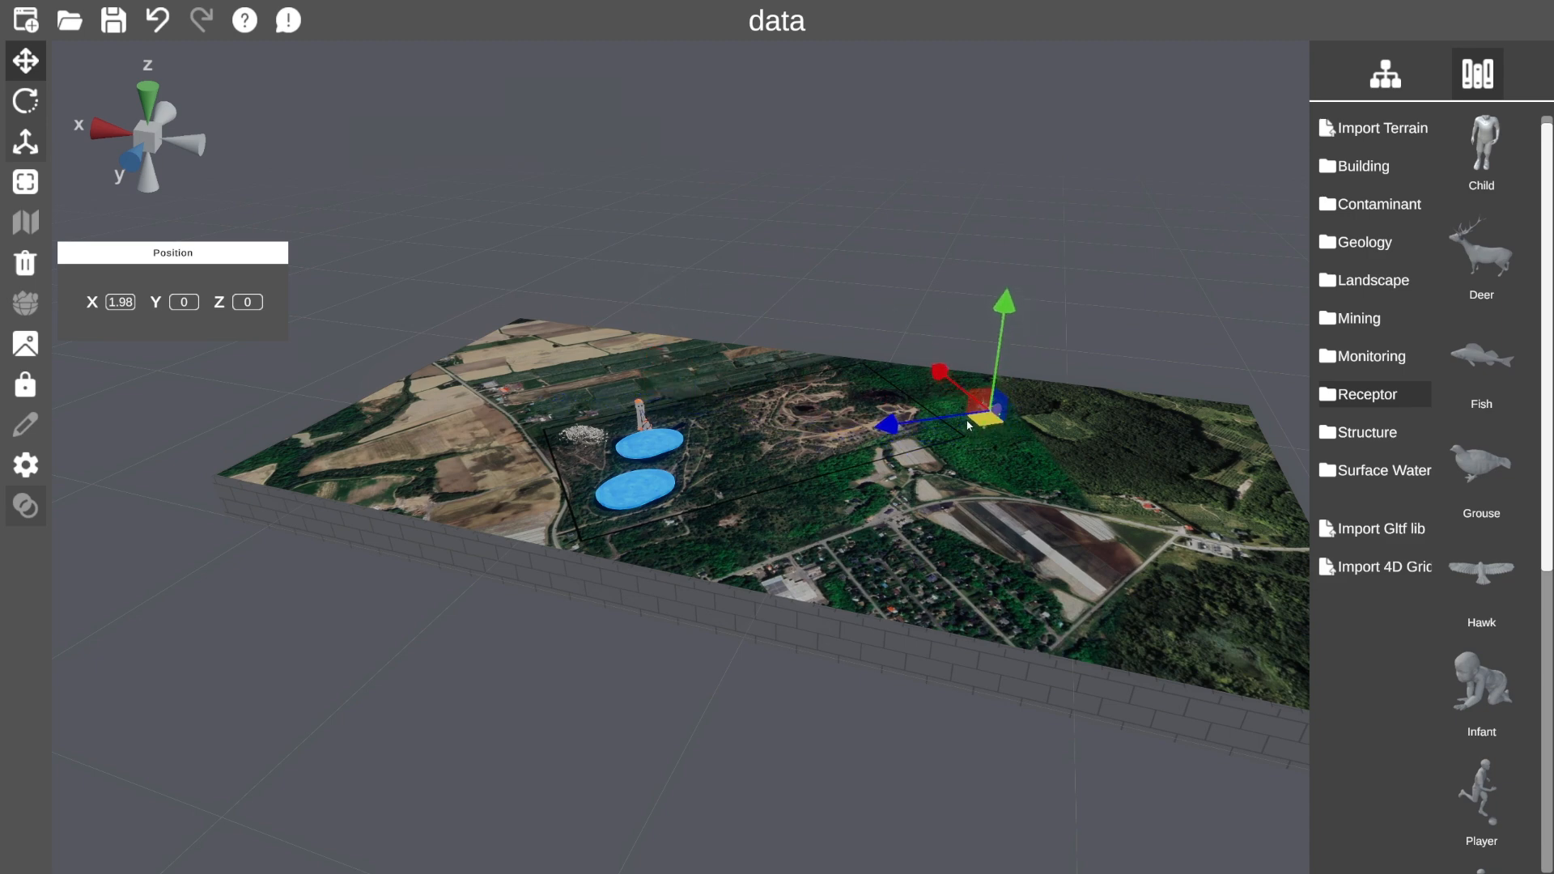
{"action": "left_click", "coordinate": [25, 100]}
{"action": "left_click_drag", "start_coordinate": [1057, 464], "coordinate": [996, 501]}
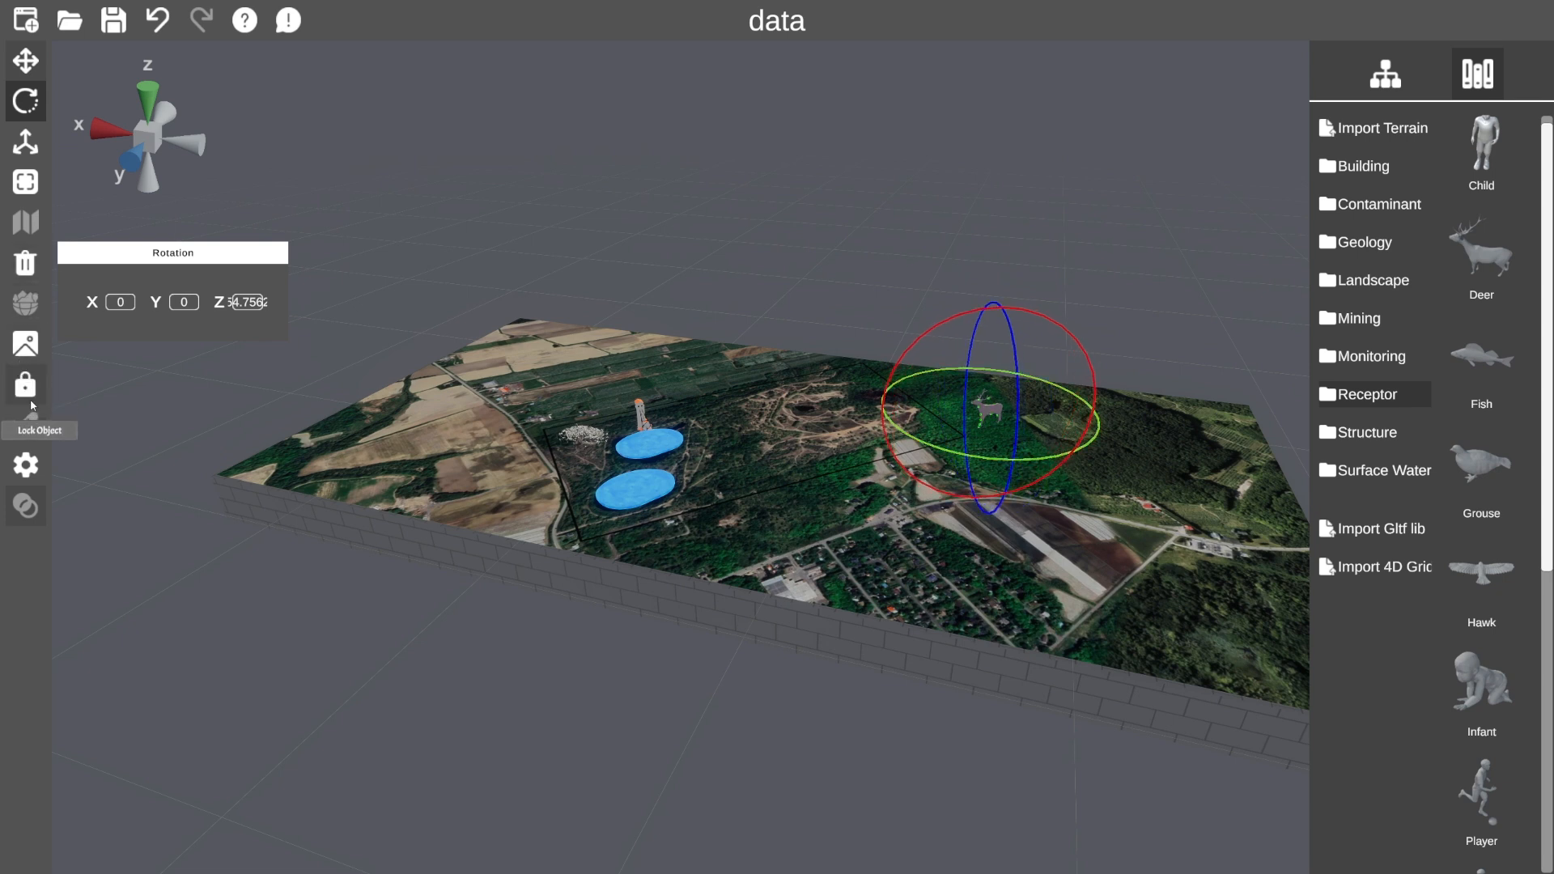
Attach Deer.jpg to the deer.
{"action": "left_click", "coordinate": [1386, 72]}
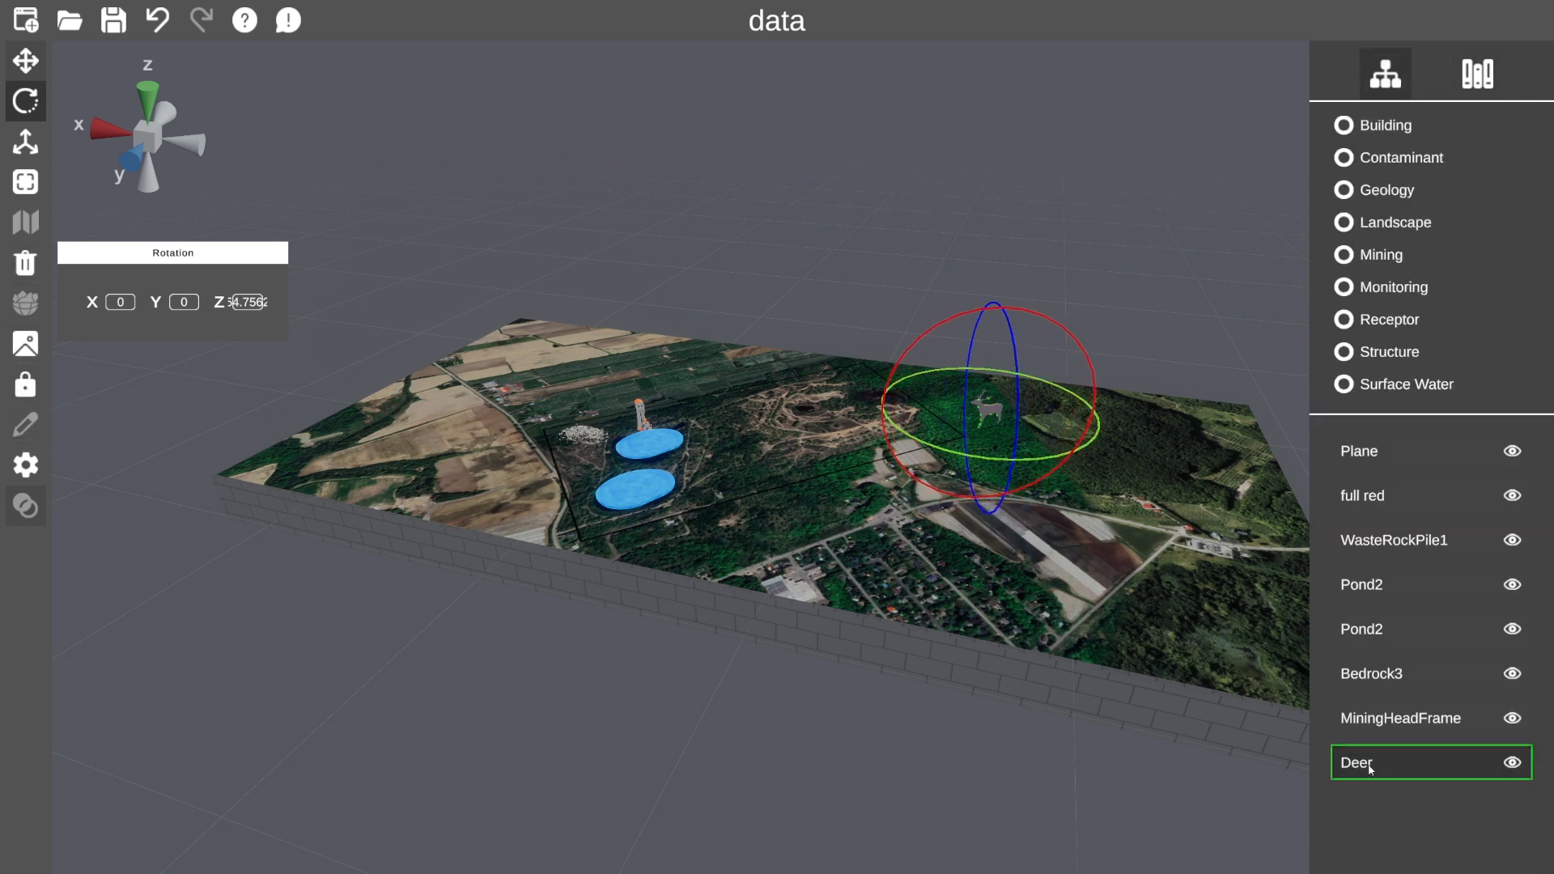
{"action": "left_click", "coordinate": [25, 345]}
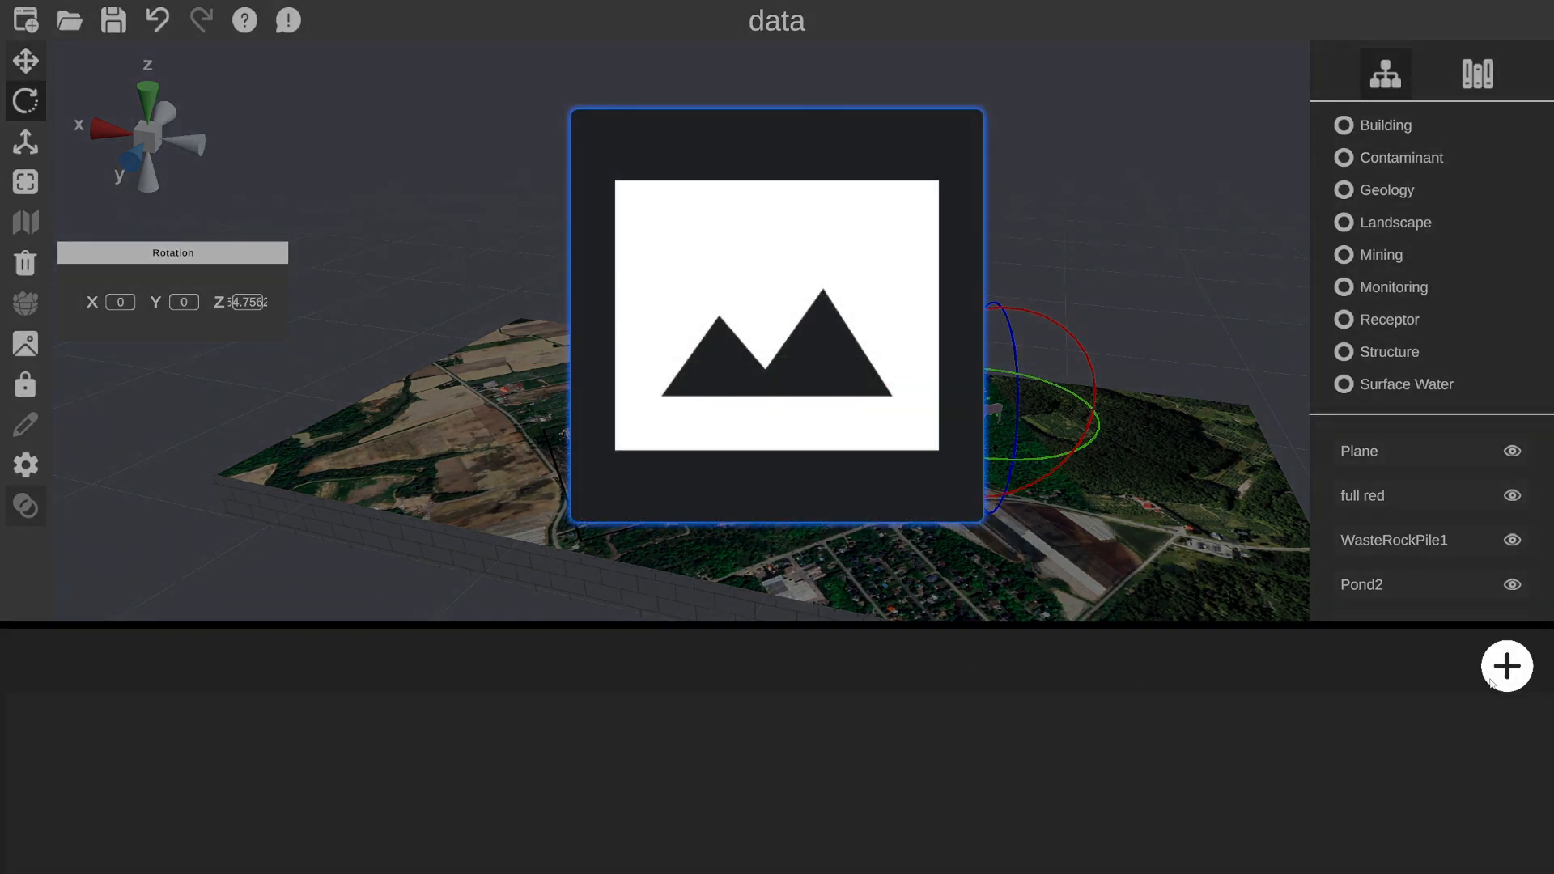
{"action": "left_click", "coordinate": [1504, 667]}
{"action": "double_click", "coordinate": [556, 315]}
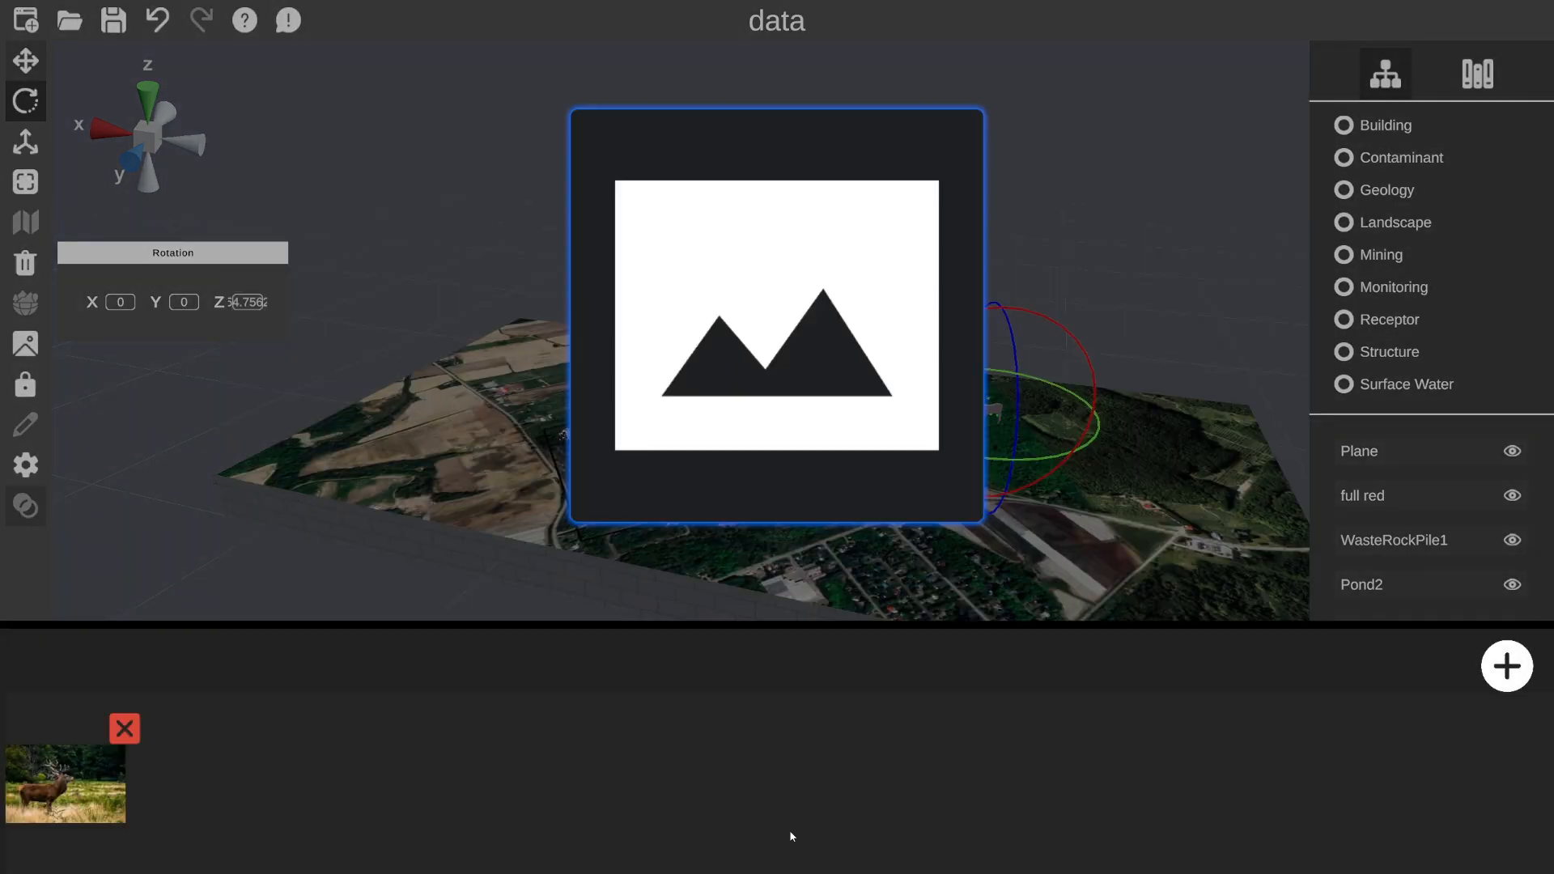